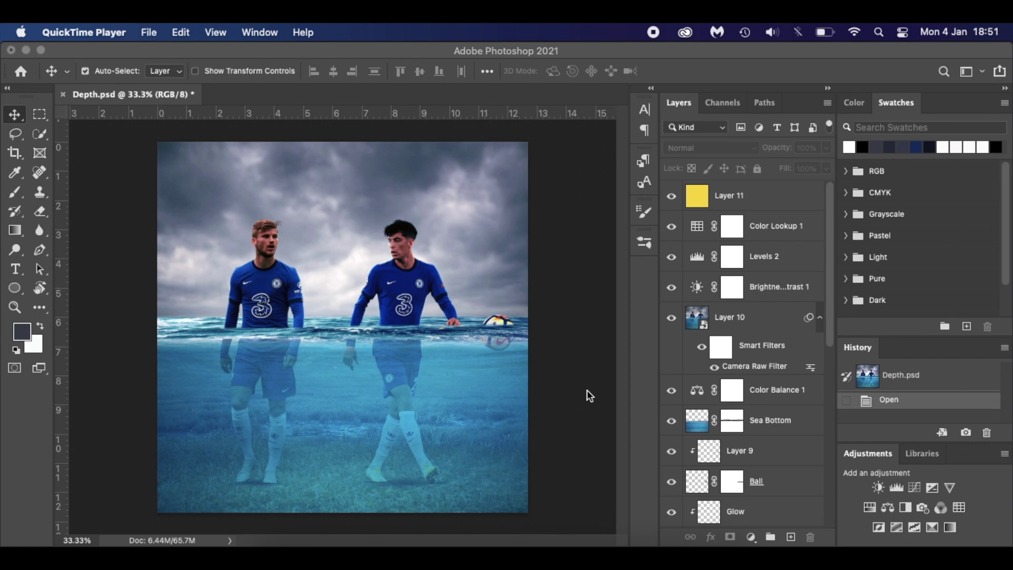
- Create a new document 1080 pixels wide and 1080 pixels high
{"action": "left_click", "coordinate": [587, 393]}
{"action": "key", "text": "super+n"}
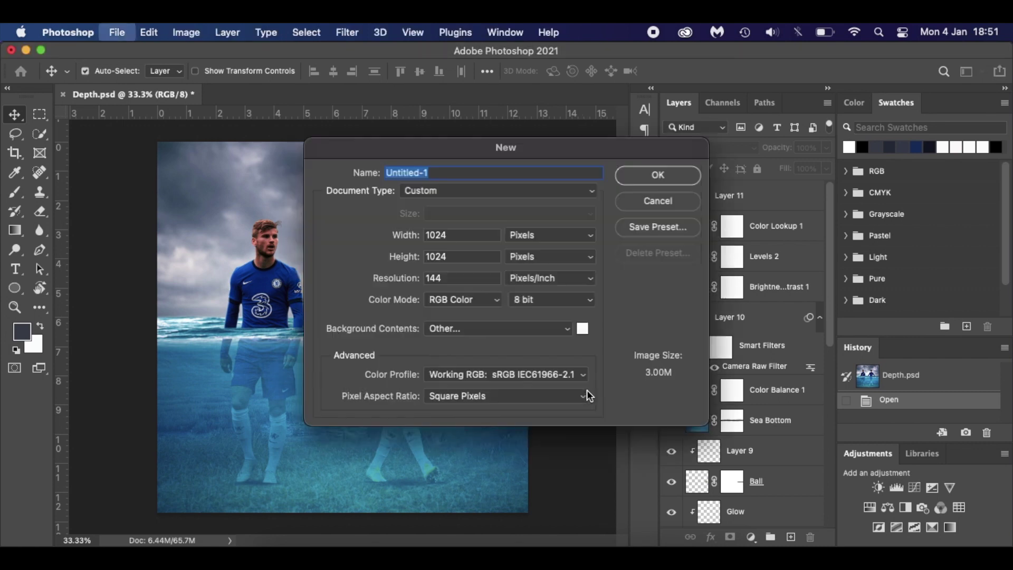
{"action": "double_click", "coordinate": [457, 234]}
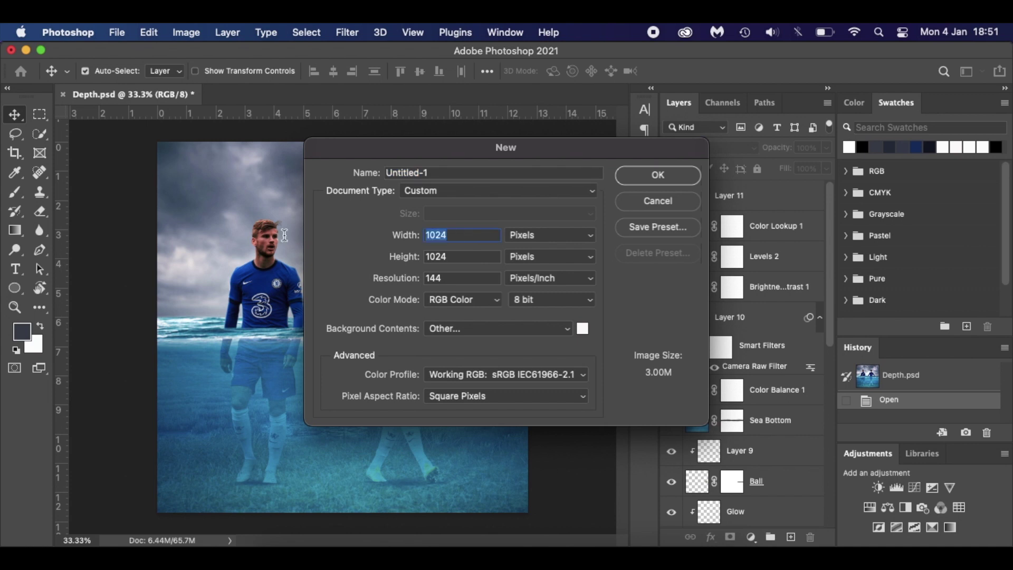
{"action": "type", "text": "1080"}
{"action": "key", "text": "Tab"}
{"action": "type", "text": "1080"}
{"action": "left_click", "coordinate": [638, 175]}
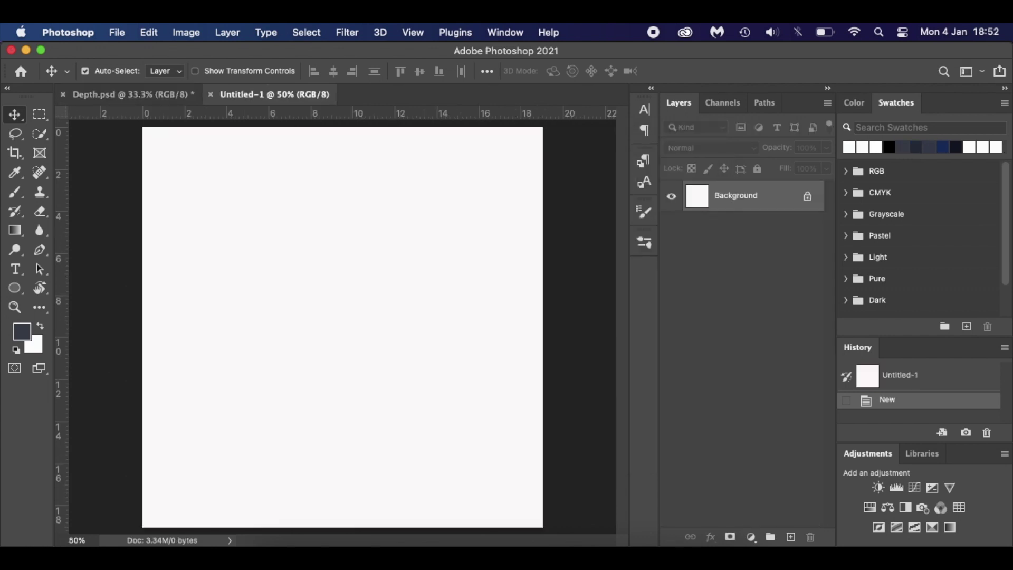
- Place the View_of_Lambeau_Field image, scale it to about 38.5%, and align it with the canvas's bottom edge
{"action": "left_click_drag", "start_coordinate": [1012, 438], "coordinate": [387, 330]}
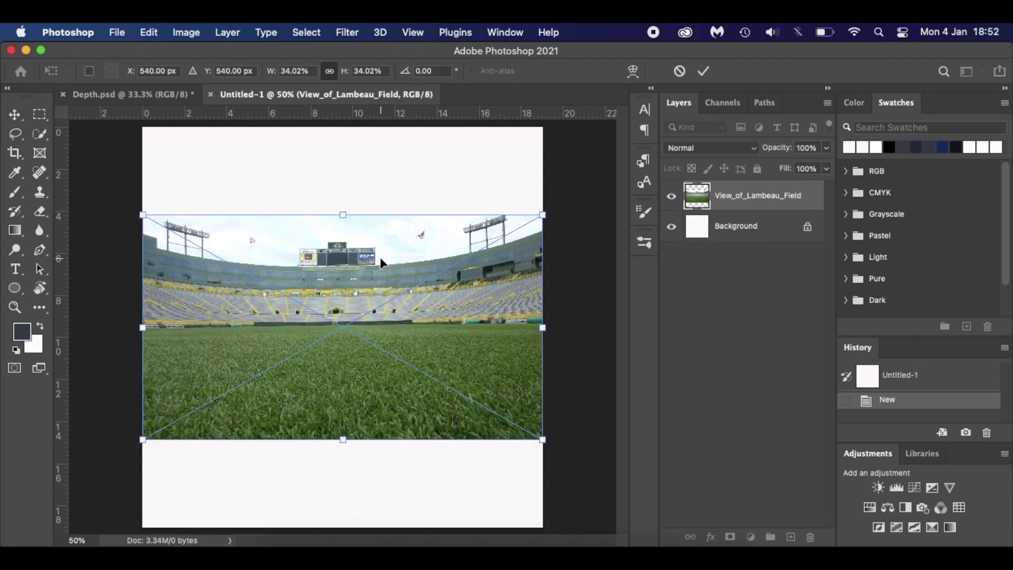
{"action": "left_click_drag", "start_coordinate": [467, 296], "coordinate": [478, 363]}
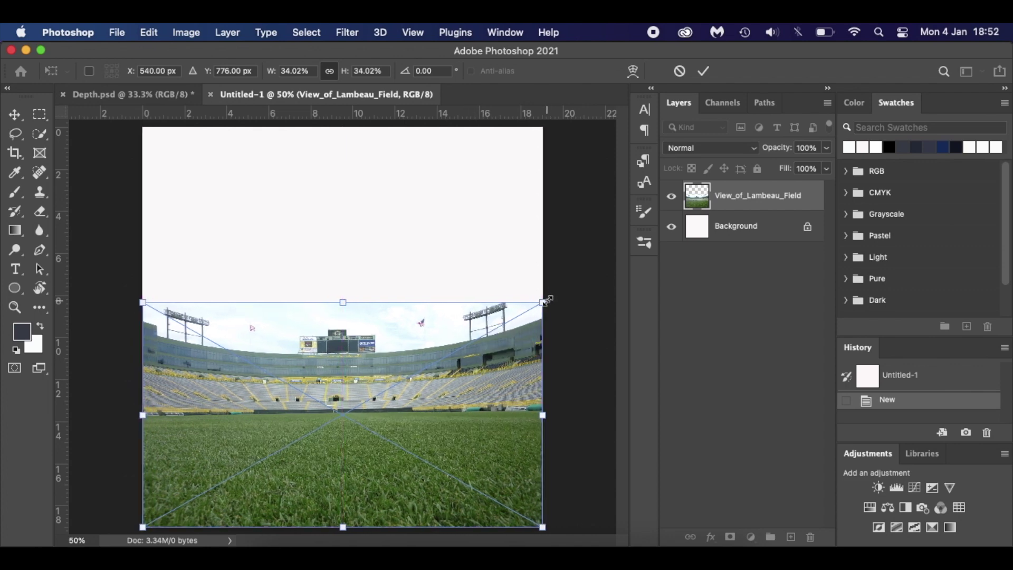
{"action": "left_click_drag", "start_coordinate": [547, 300], "coordinate": [626, 250]}
{"action": "left_click_drag", "start_coordinate": [485, 340], "coordinate": [465, 340]}
{"action": "left_click_drag", "start_coordinate": [595, 253], "coordinate": [563, 273]}
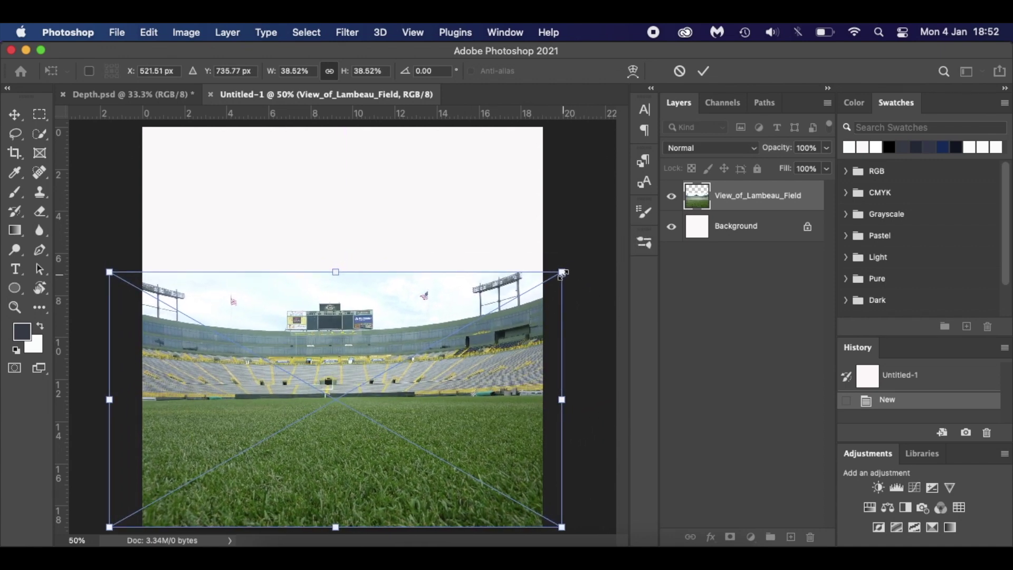
{"action": "key", "text": "Return"}
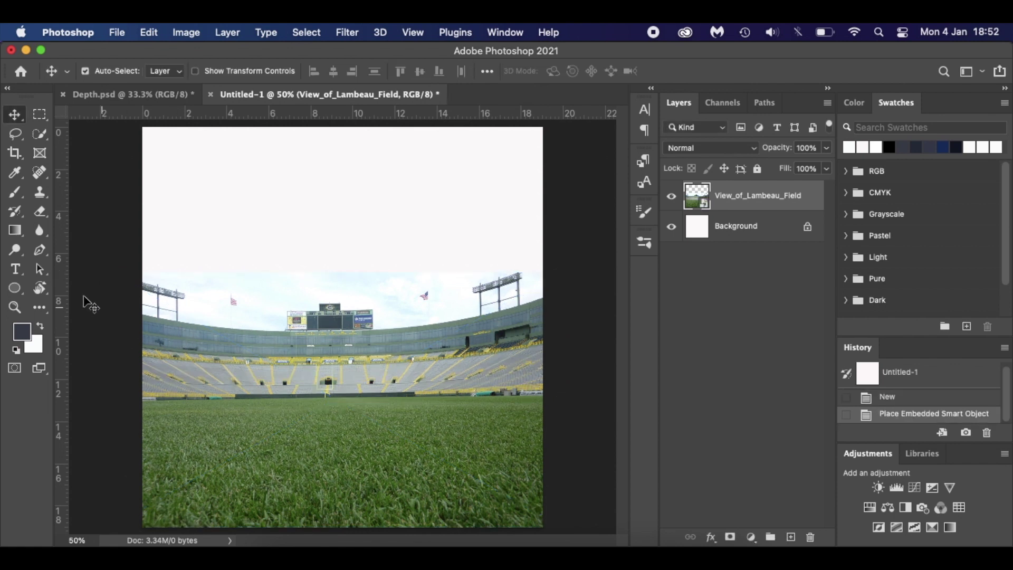
- Draw a rectangle path about 20.7 by 5.8 cm over the grass and make it the stadium layer's vector mask
{"action": "left_click", "coordinate": [18, 289]}
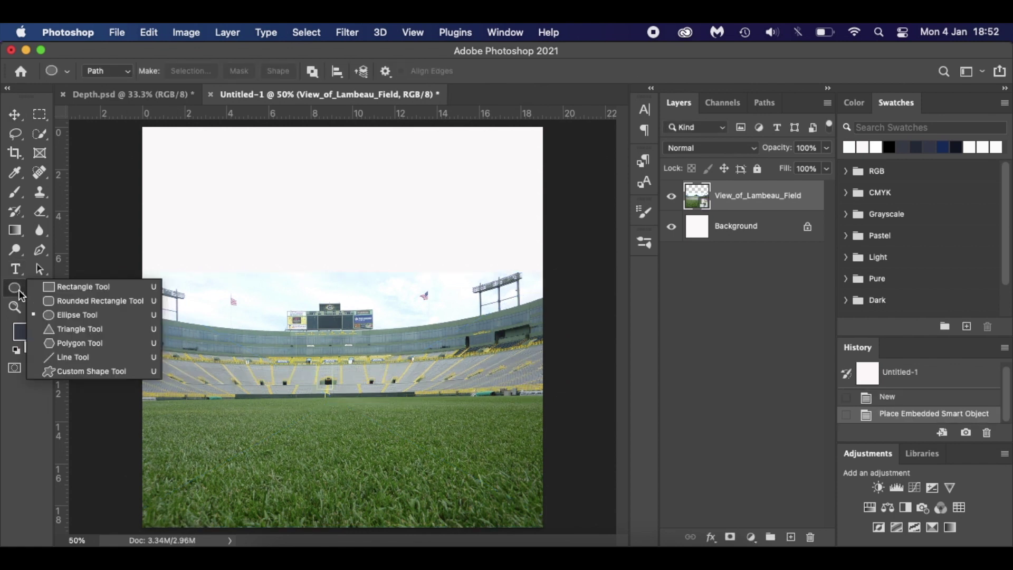
{"action": "left_click", "coordinate": [126, 286]}
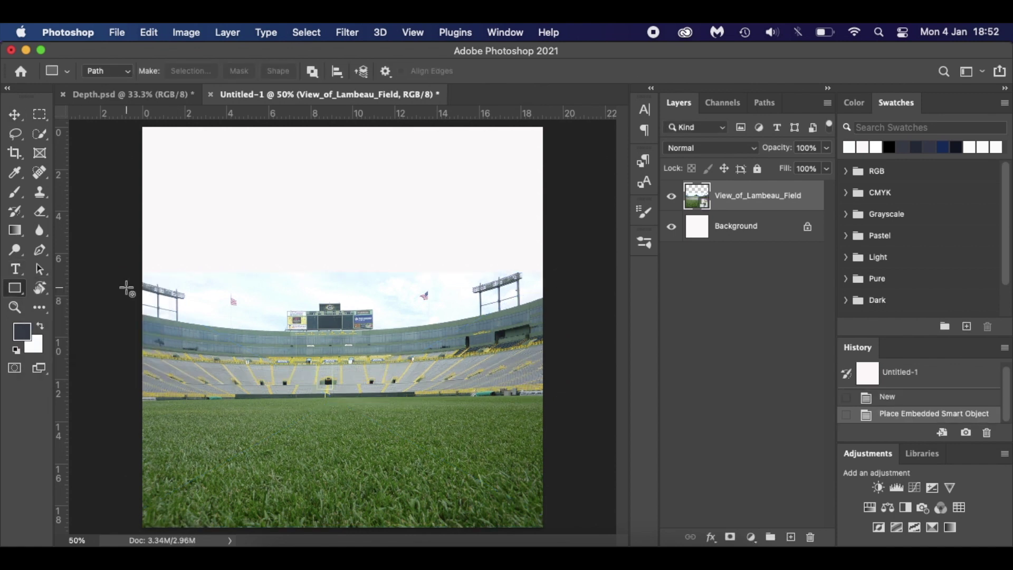
{"action": "left_click", "coordinate": [18, 291]}
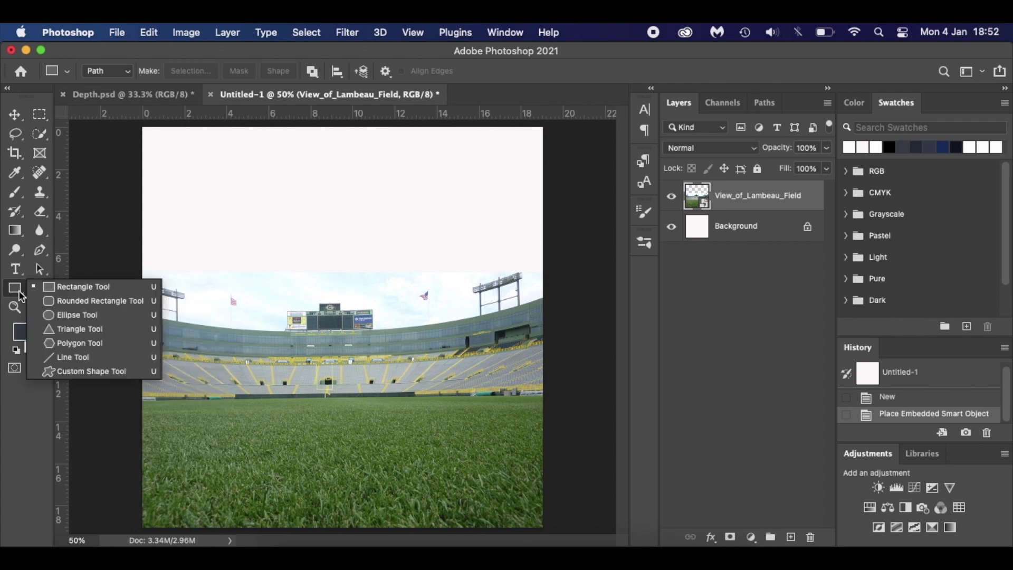
{"action": "left_click", "coordinate": [96, 285]}
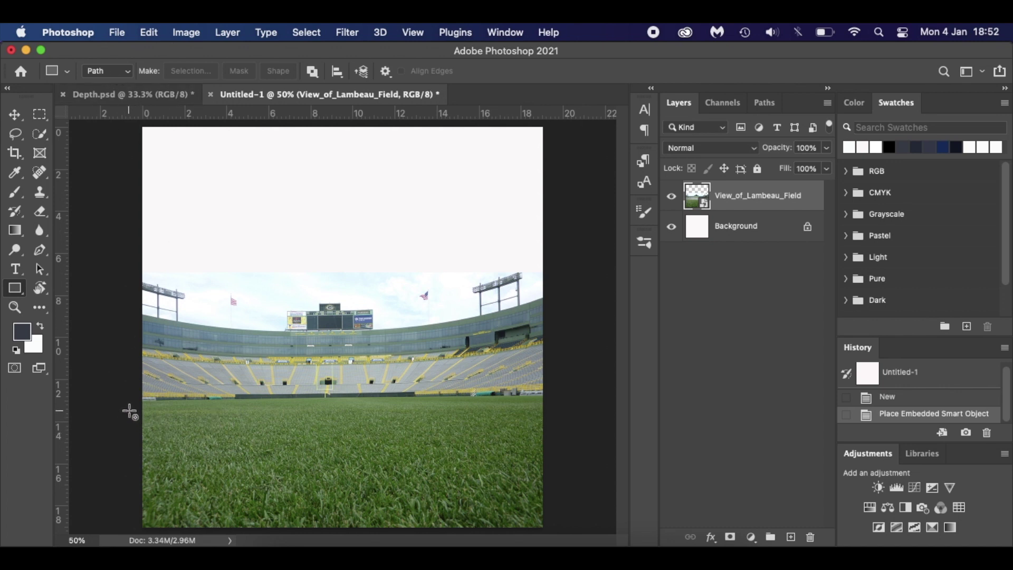
{"action": "left_click_drag", "start_coordinate": [125, 411], "coordinate": [560, 533]}
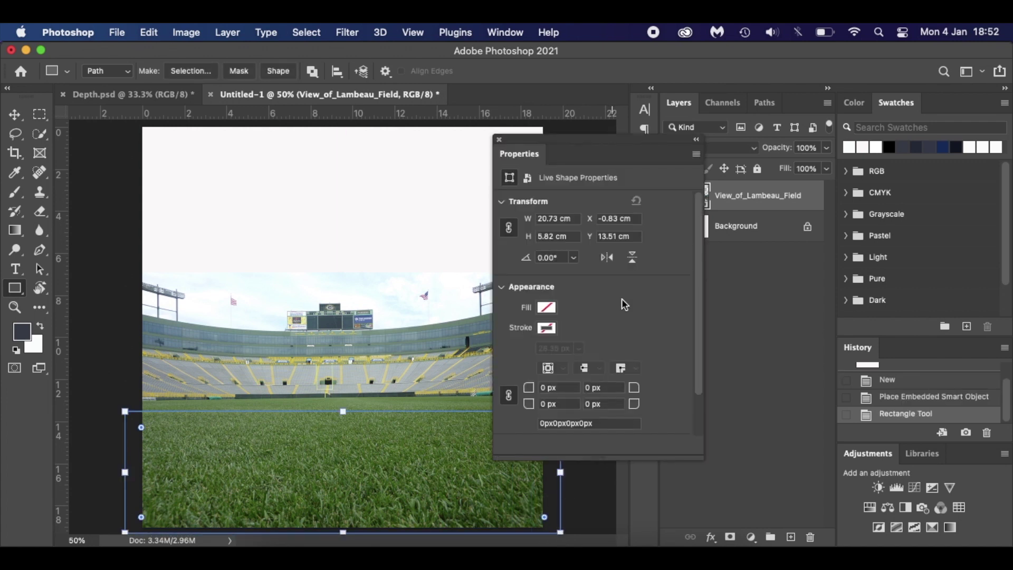
{"action": "left_click", "coordinate": [500, 140]}
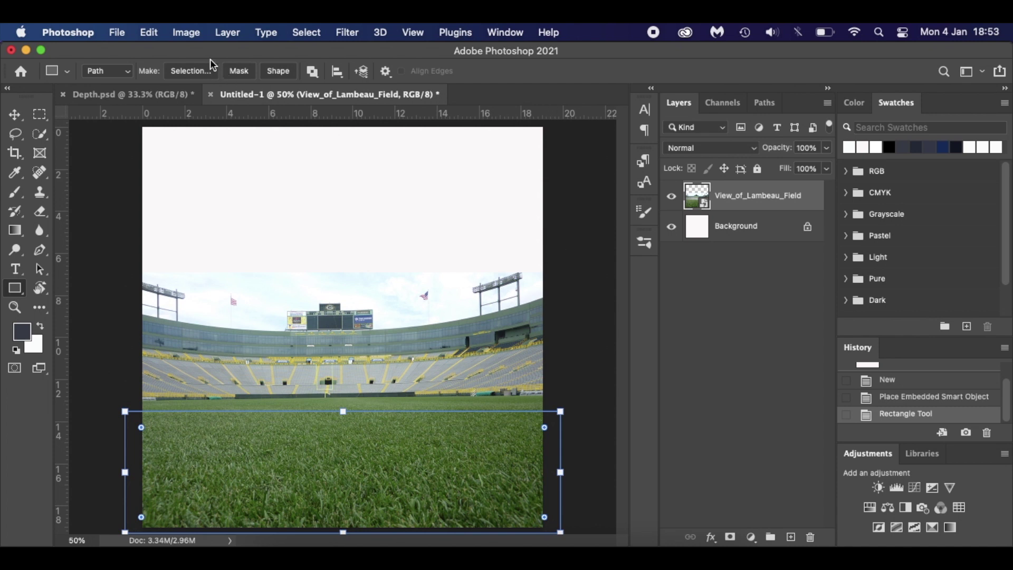
{"action": "left_click", "coordinate": [244, 73]}
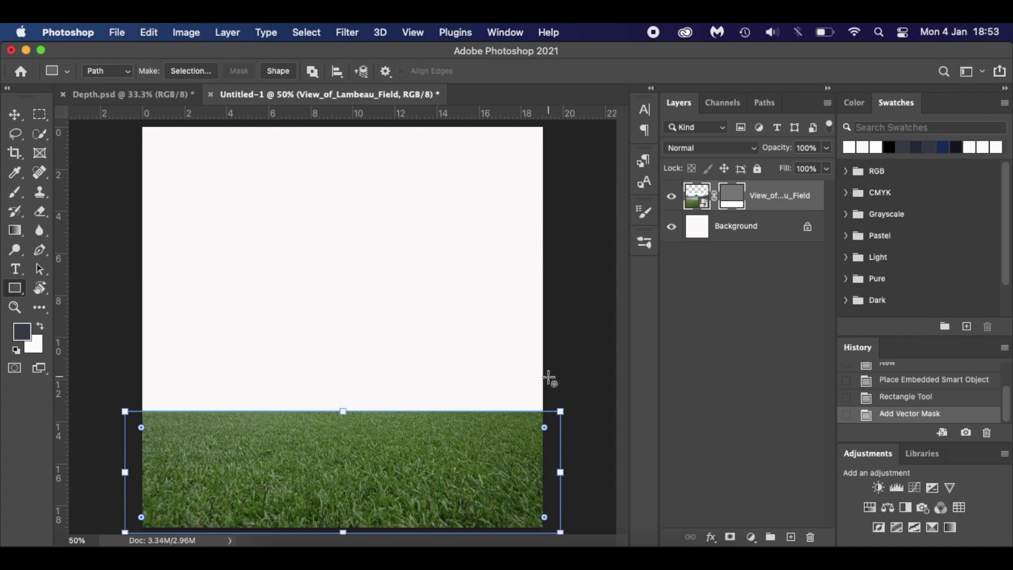
{"action": "key", "text": "Return"}
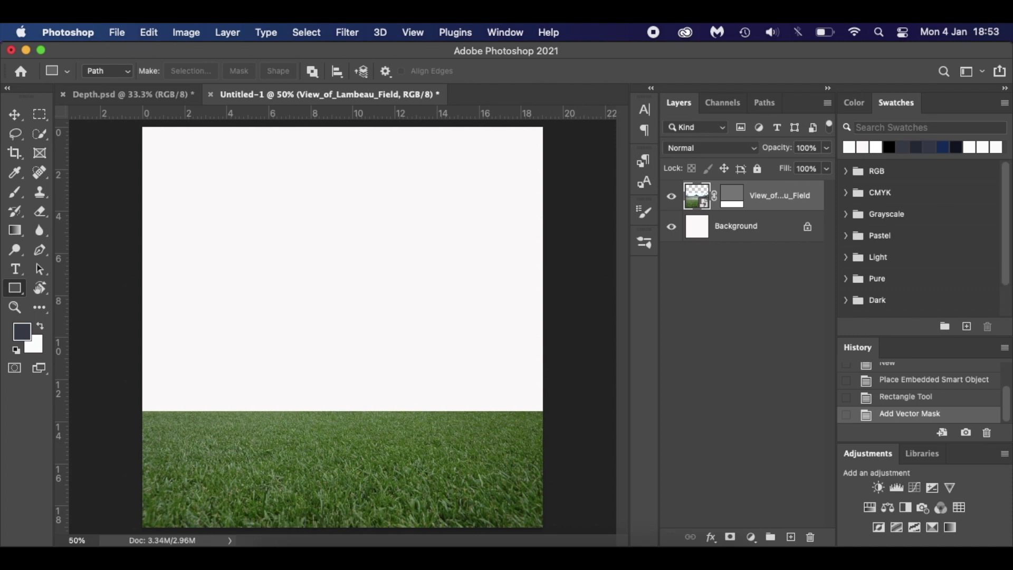
- Place the cloudy beach image 46 against the canvas's top edge and move its layer below the grass layer
{"action": "left_click_drag", "start_coordinate": [678, 352], "coordinate": [350, 201]}
{"action": "left_click_drag", "start_coordinate": [398, 265], "coordinate": [397, 204]}
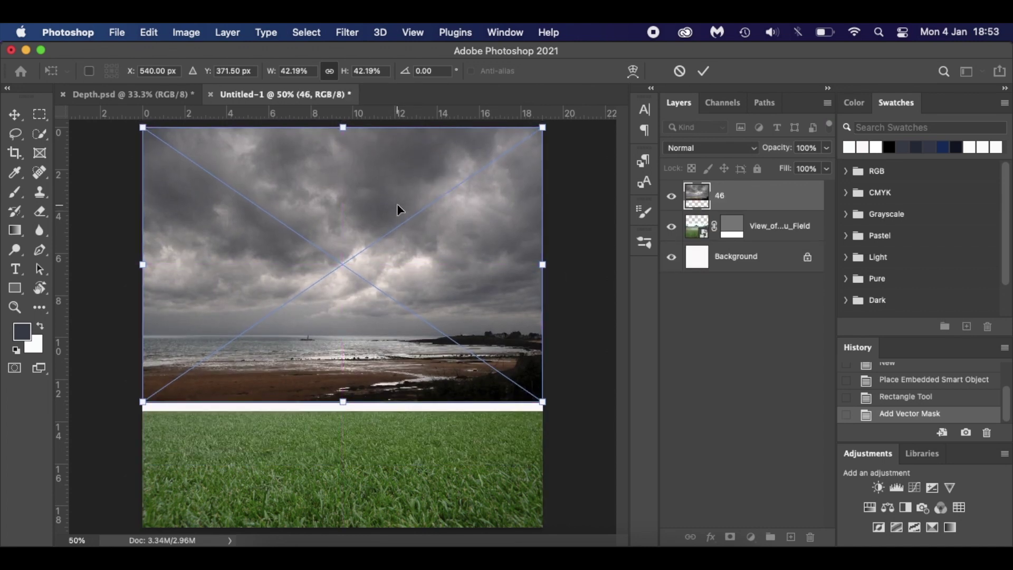
{"action": "key", "text": "Return"}
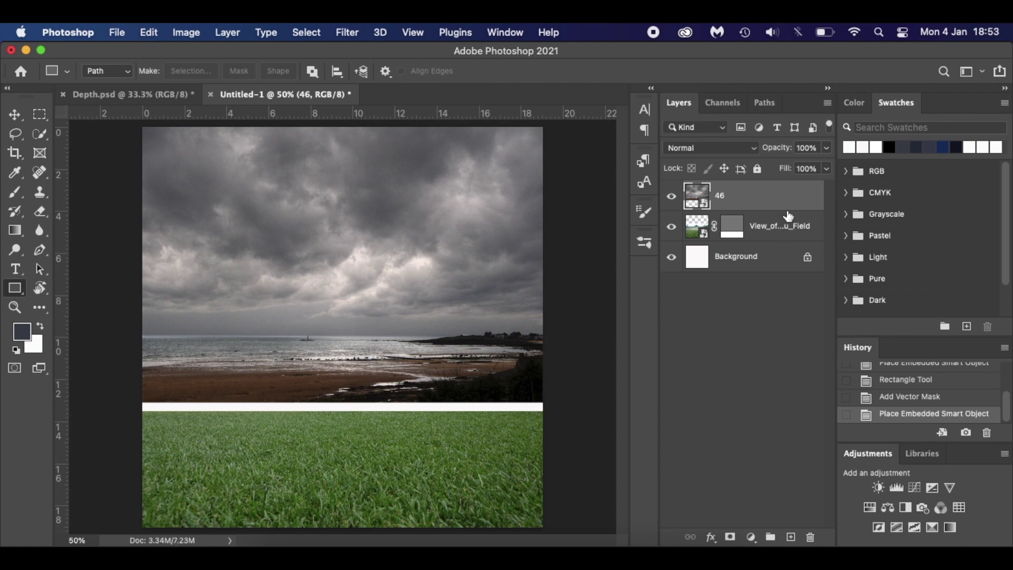
{"action": "left_click_drag", "start_coordinate": [792, 199], "coordinate": [784, 236]}
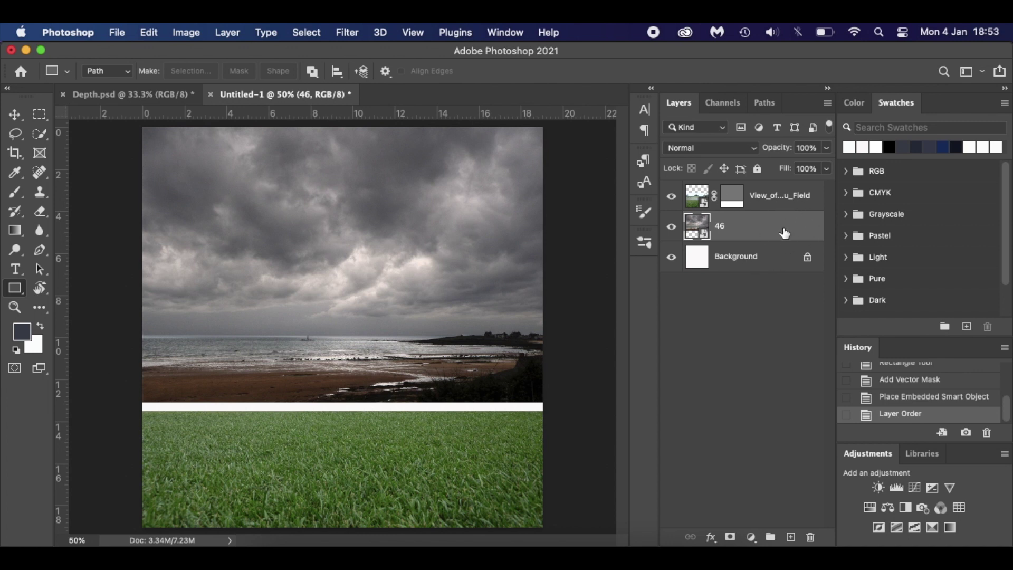
- Scale the cloudy beach image to about 48%, centred at the canvas's top edge, so it extends behind the grass
{"action": "key", "text": "v"}
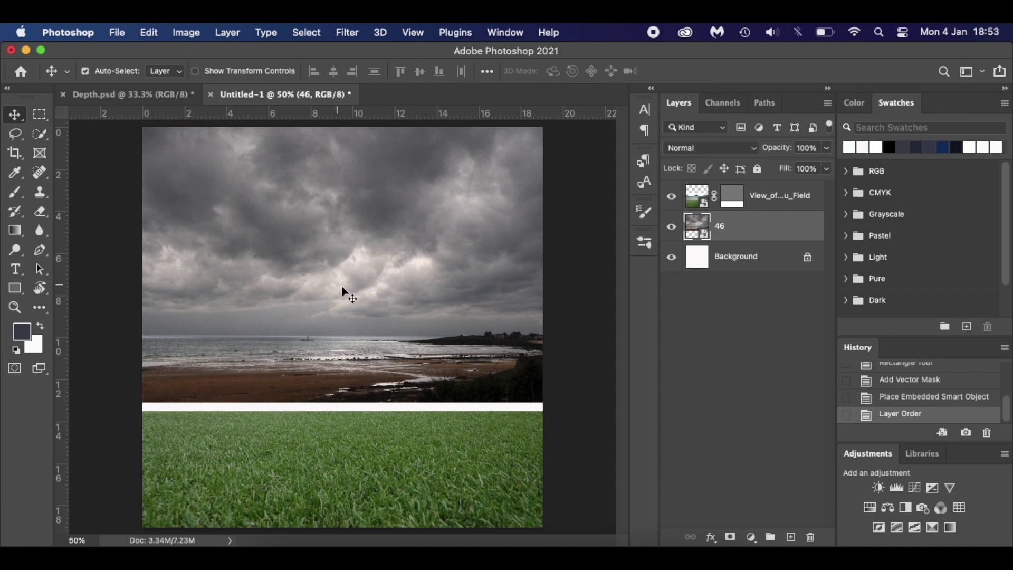
{"action": "key", "text": "super+t"}
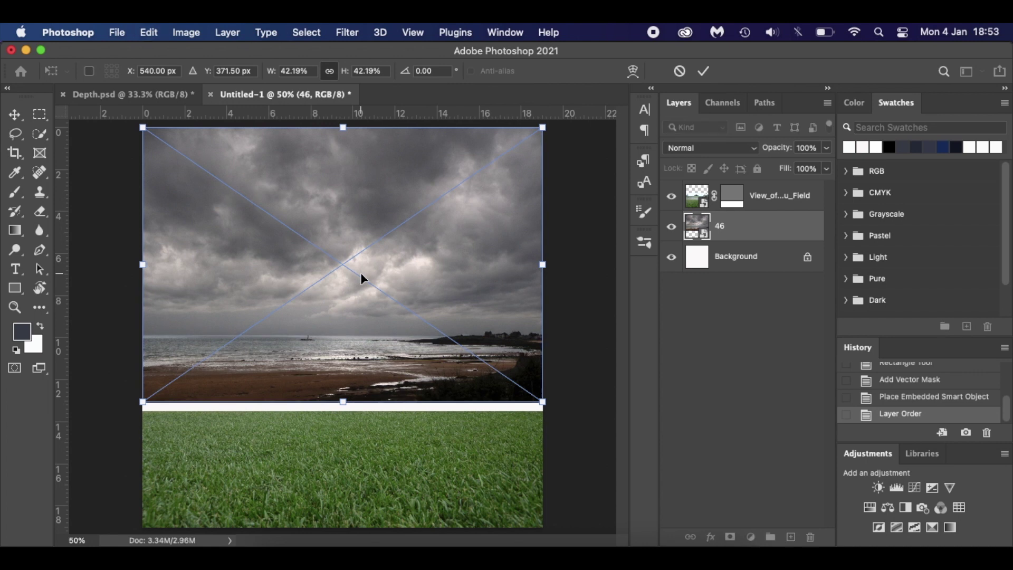
{"action": "left_click_drag", "start_coordinate": [545, 406], "coordinate": [595, 446]}
{"action": "left_click_drag", "start_coordinate": [522, 311], "coordinate": [495, 312]}
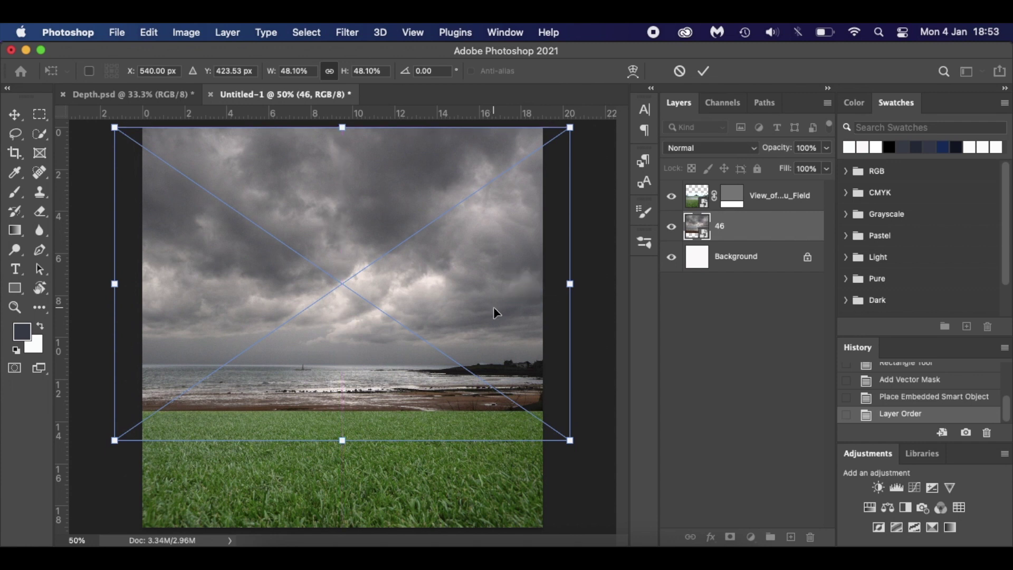
{"action": "key", "text": "Return"}
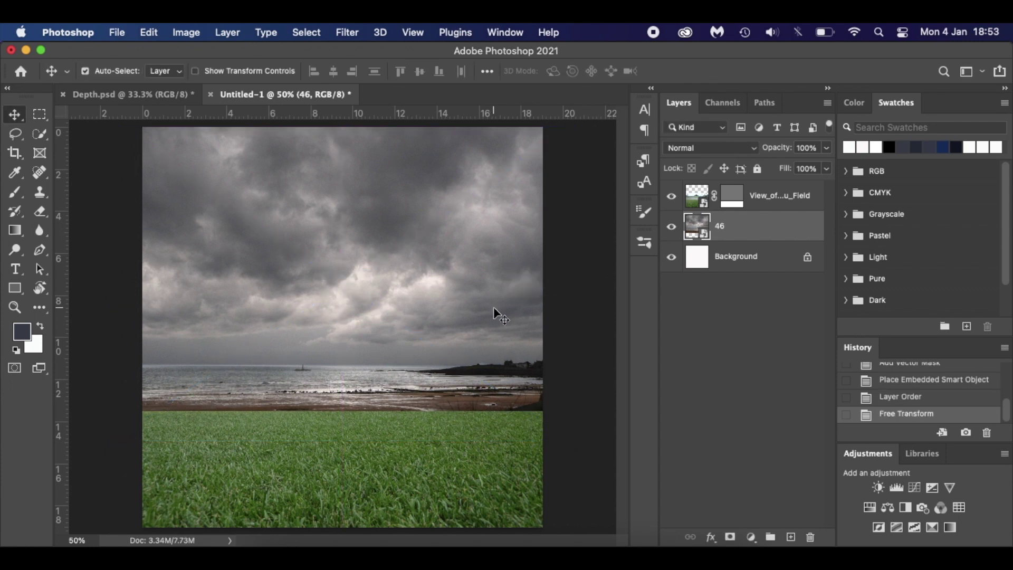
- Place the premade_underwater image above the grass layer and align it with the canvas's bottom edge
{"action": "left_click", "coordinate": [817, 206]}
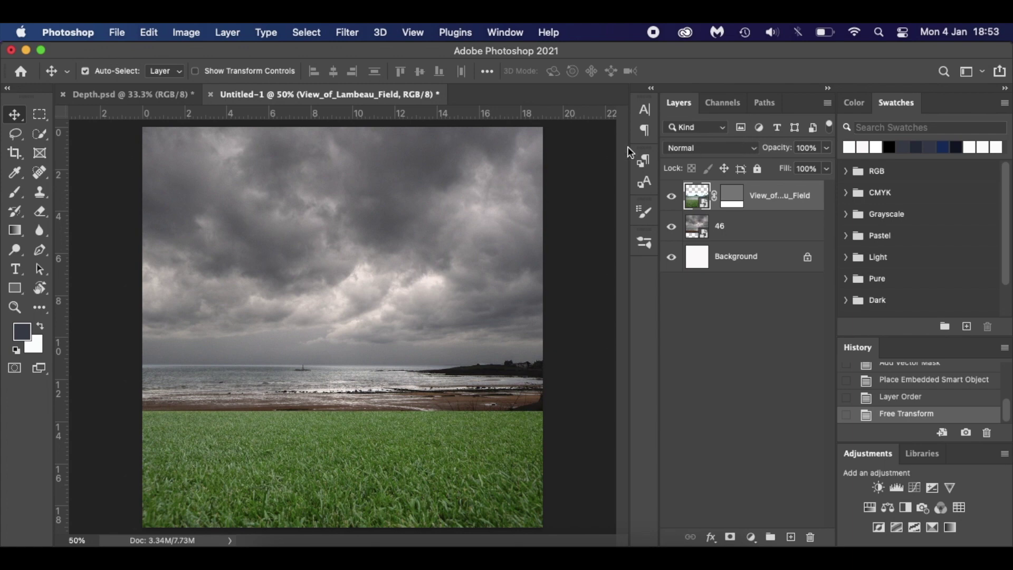
{"action": "left_click", "coordinate": [112, 93]}
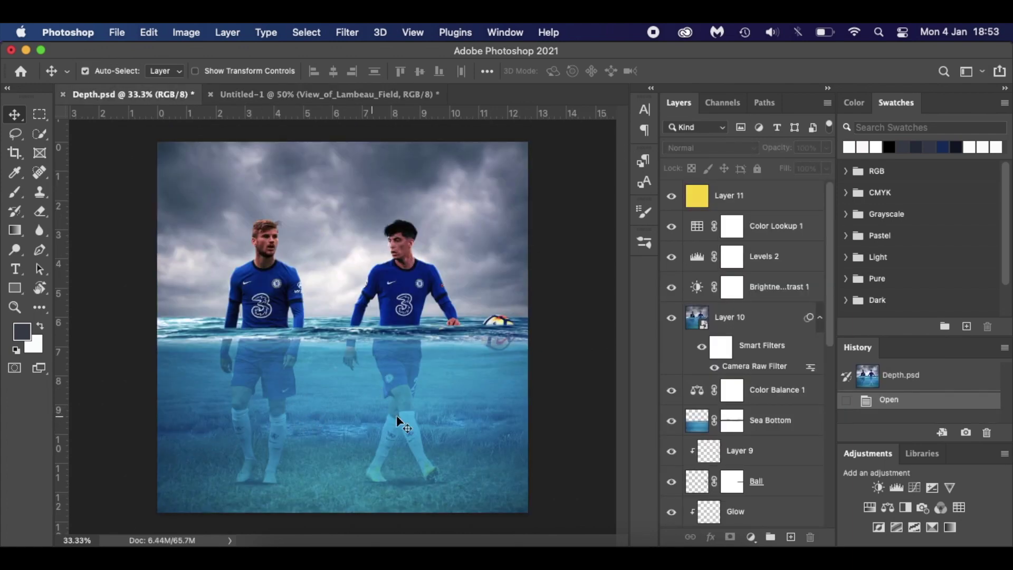
{"action": "left_click", "coordinate": [369, 93]}
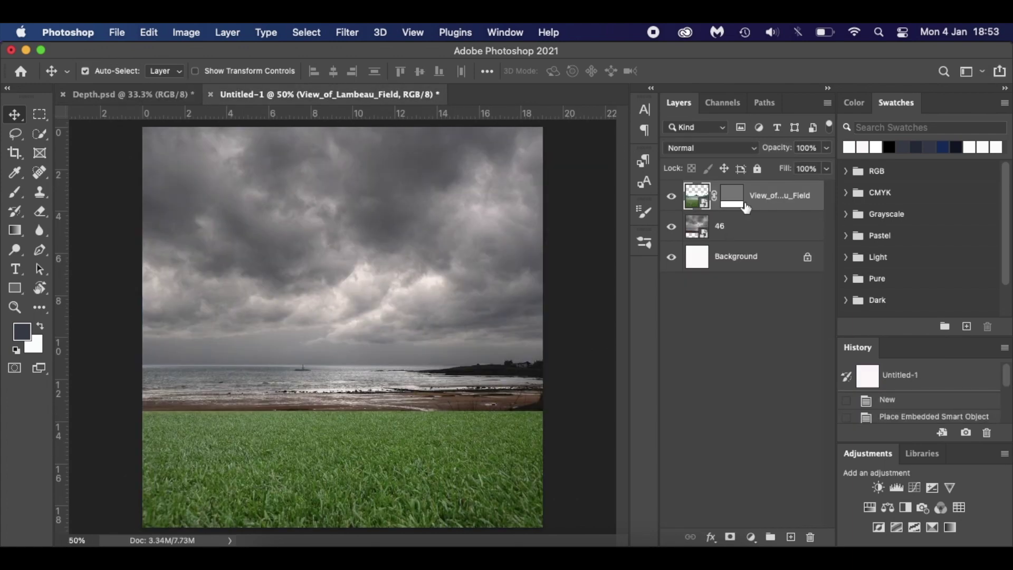
{"action": "left_click_drag", "start_coordinate": [870, 296], "coordinate": [321, 309]}
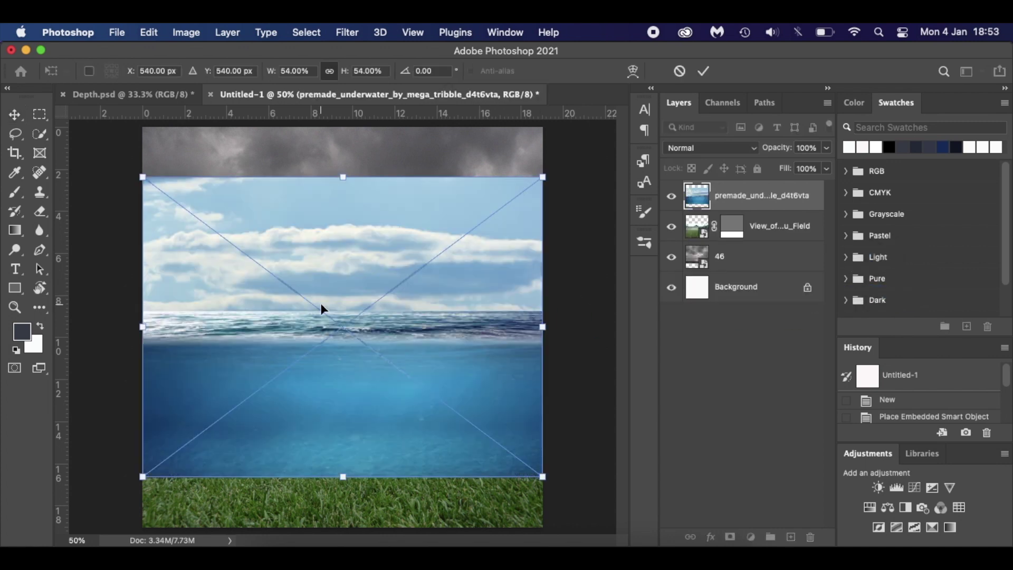
{"action": "left_click_drag", "start_coordinate": [430, 274], "coordinate": [429, 323]}
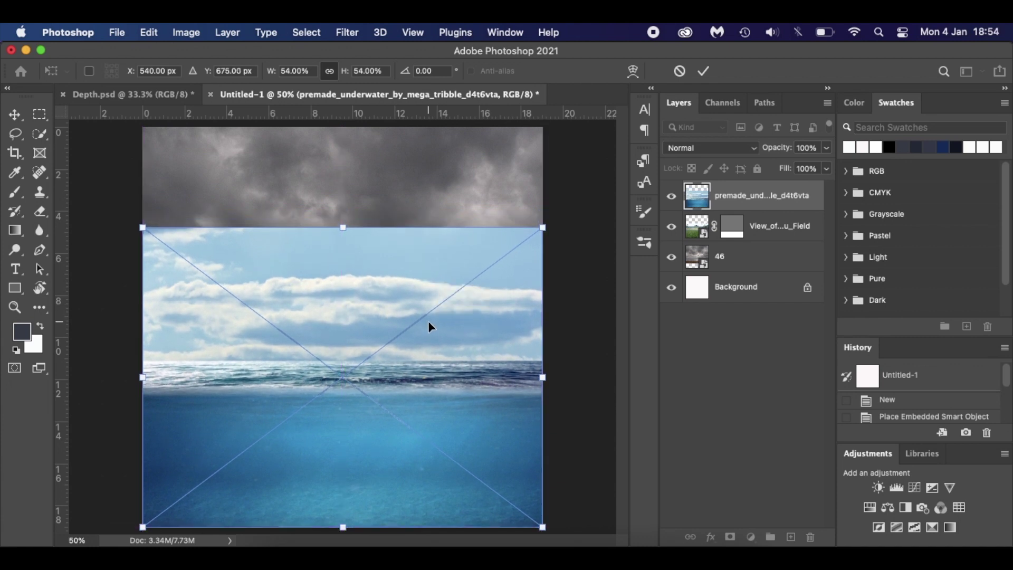
{"action": "key", "text": "Return"}
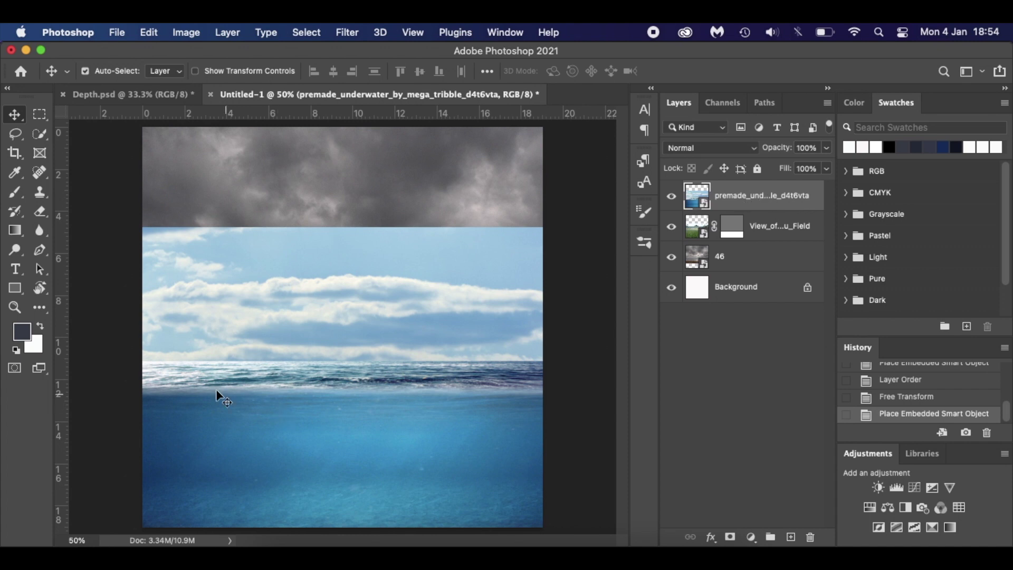
- Draw a rectangle path from the sea horizon down past the canvas bottom and make it the underwater layer's vector mask
{"action": "left_click", "coordinate": [15, 289]}
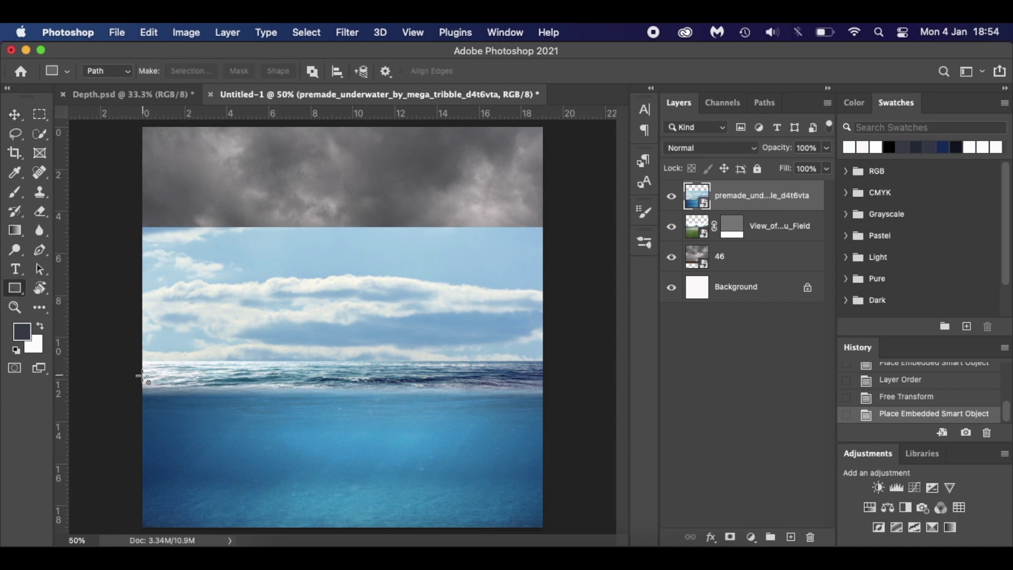
{"action": "scroll", "coordinate": [144, 376], "scroll_direction": "up", "scroll_amount": 1}
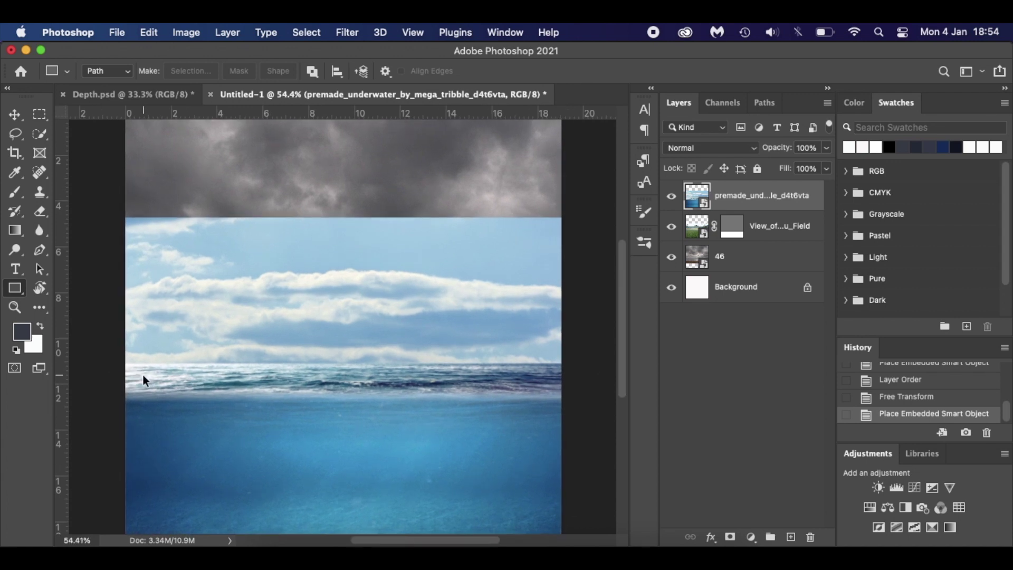
{"action": "scroll", "coordinate": [143, 375], "scroll_direction": "up", "scroll_amount": 4}
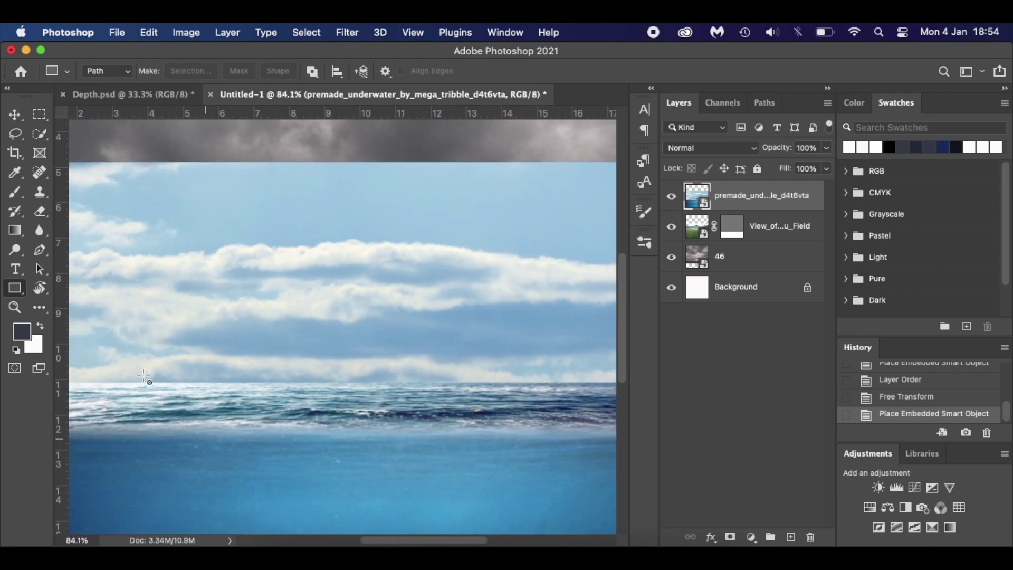
{"action": "scroll", "coordinate": [143, 376], "scroll_direction": "down", "scroll_amount": 4}
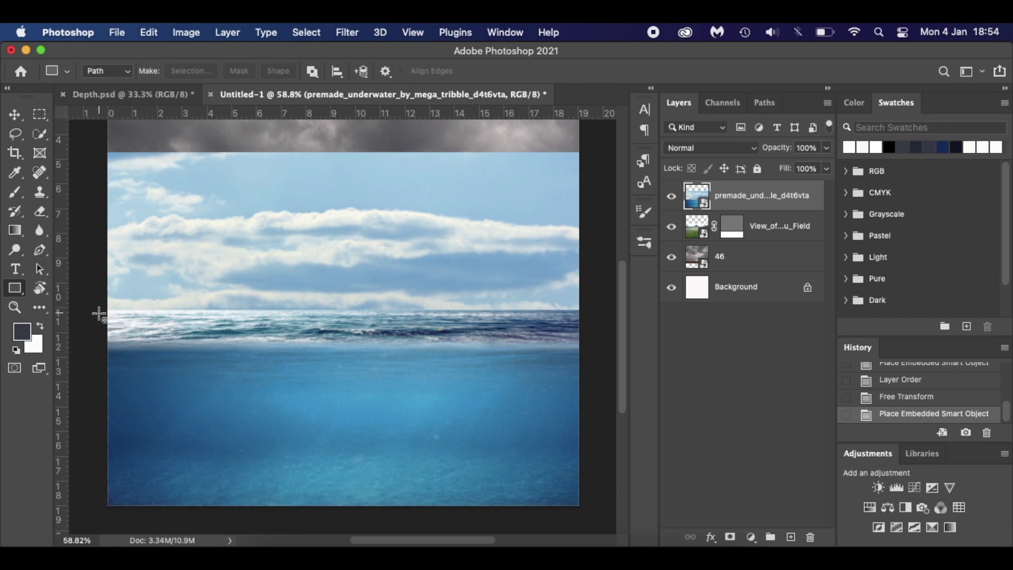
{"action": "left_click_drag", "start_coordinate": [99, 313], "coordinate": [598, 517]}
{"action": "left_click", "coordinate": [502, 143]}
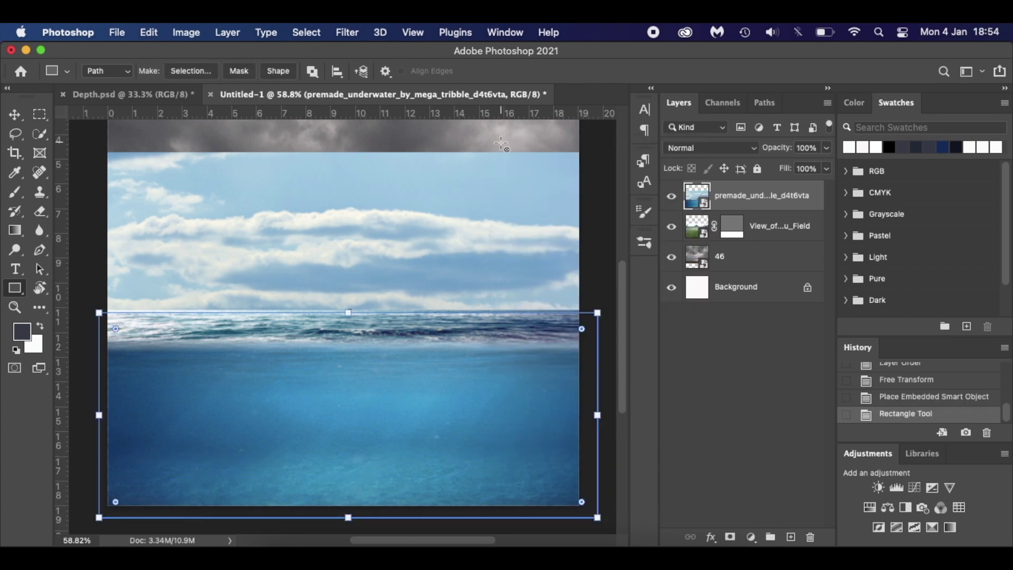
{"action": "left_click", "coordinate": [239, 70]}
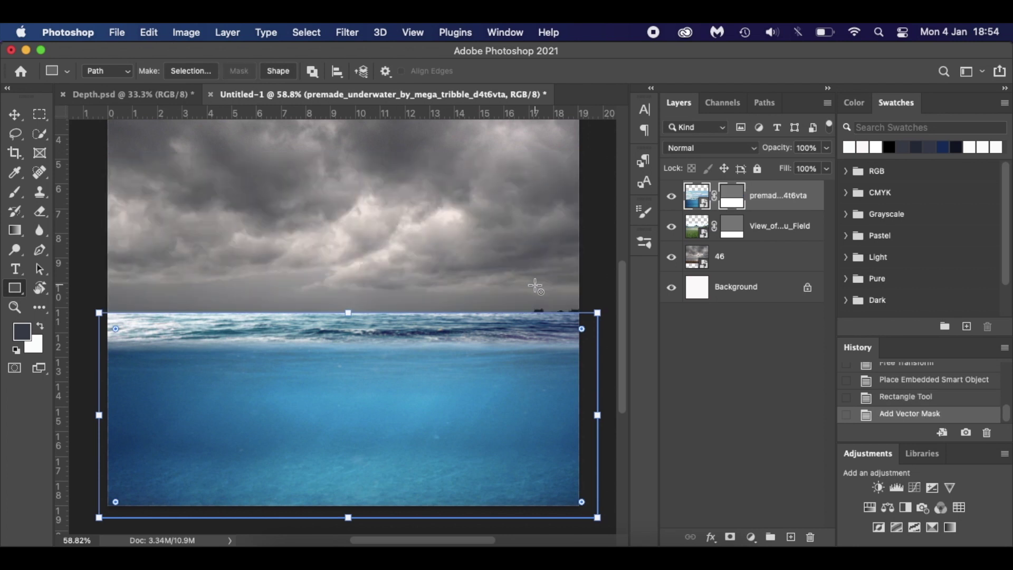
{"action": "key", "text": "Return"}
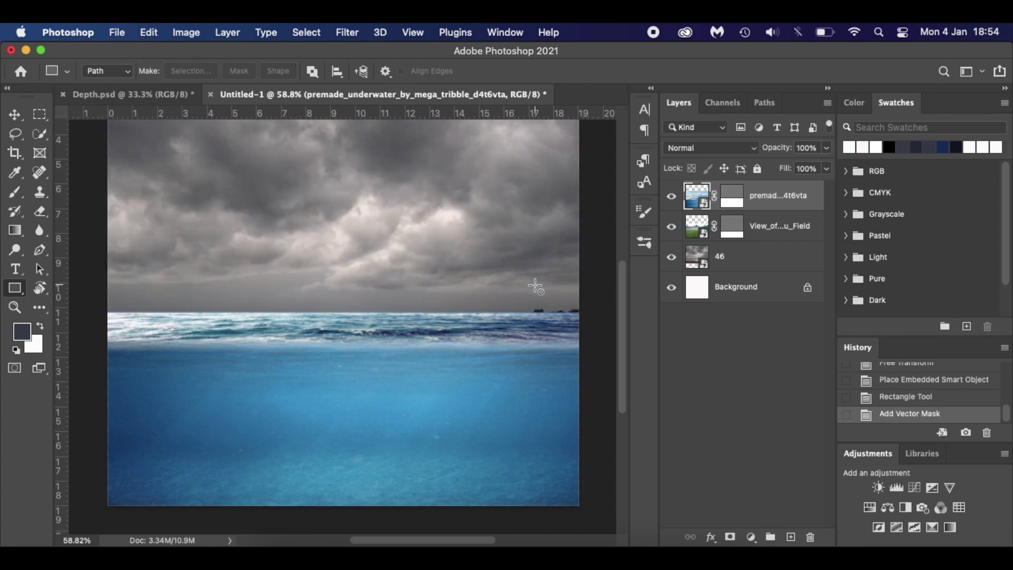
- Scale the underwater layer to about 109%, extending past both canvas sides while keeping it aligned with the bottom edge
{"action": "key", "text": "super+0"}
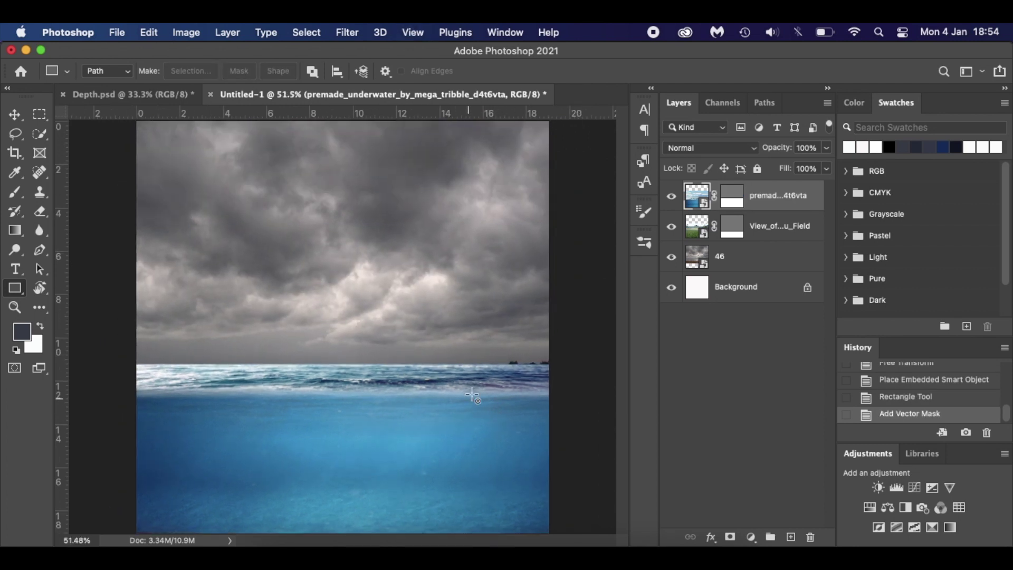
{"action": "key", "text": "v"}
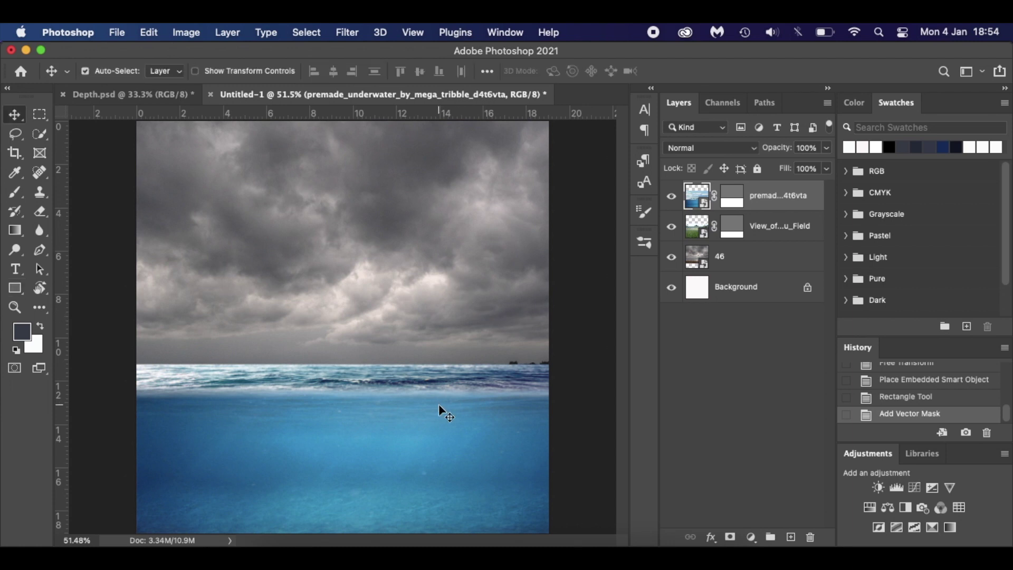
{"action": "scroll", "coordinate": [438, 403], "scroll_direction": "down", "scroll_amount": 1}
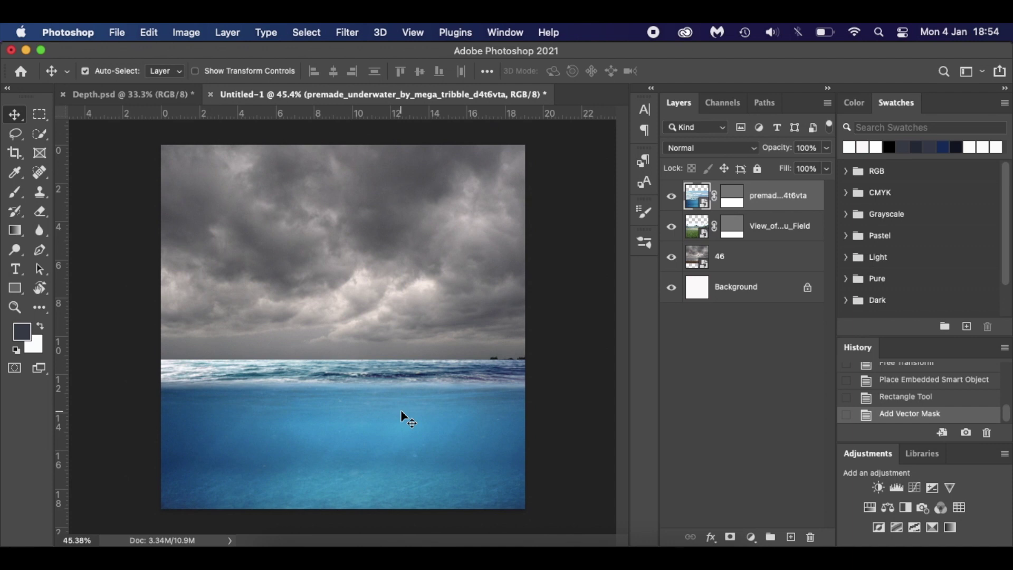
{"action": "key", "text": "super+t"}
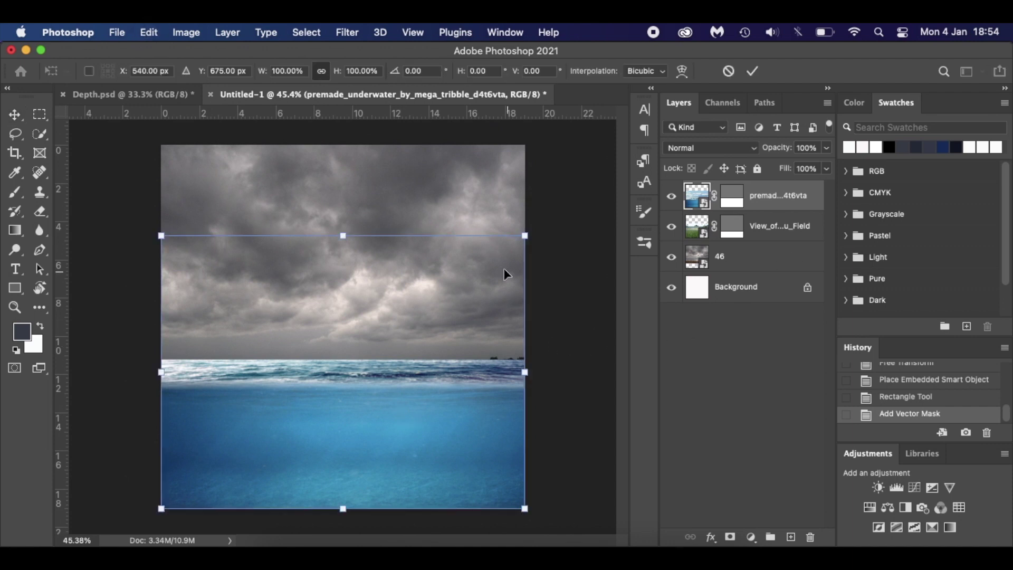
{"action": "left_click_drag", "start_coordinate": [526, 235], "coordinate": [557, 211]}
{"action": "left_click_drag", "start_coordinate": [452, 294], "coordinate": [440, 296]}
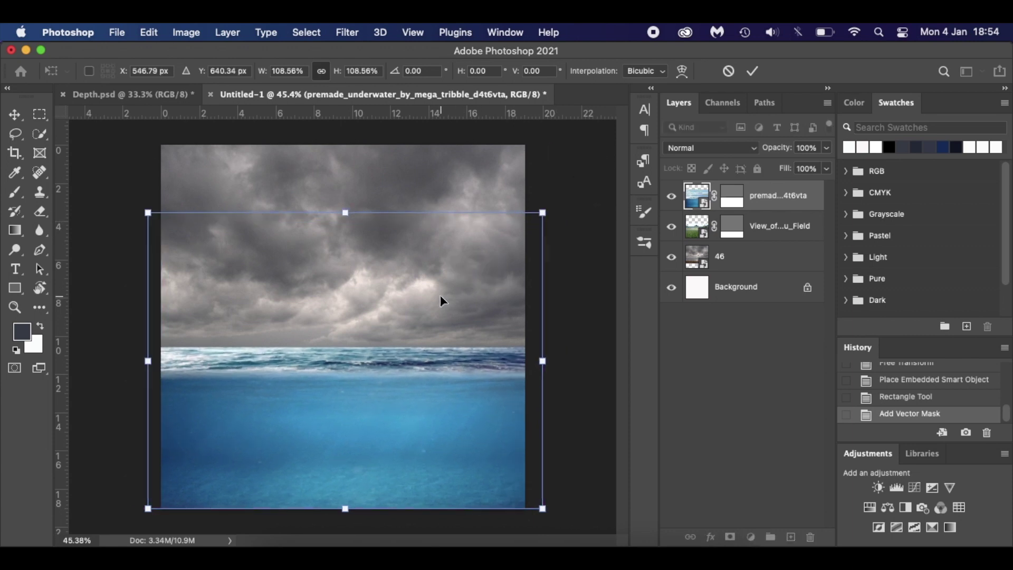
{"action": "key", "text": "Return"}
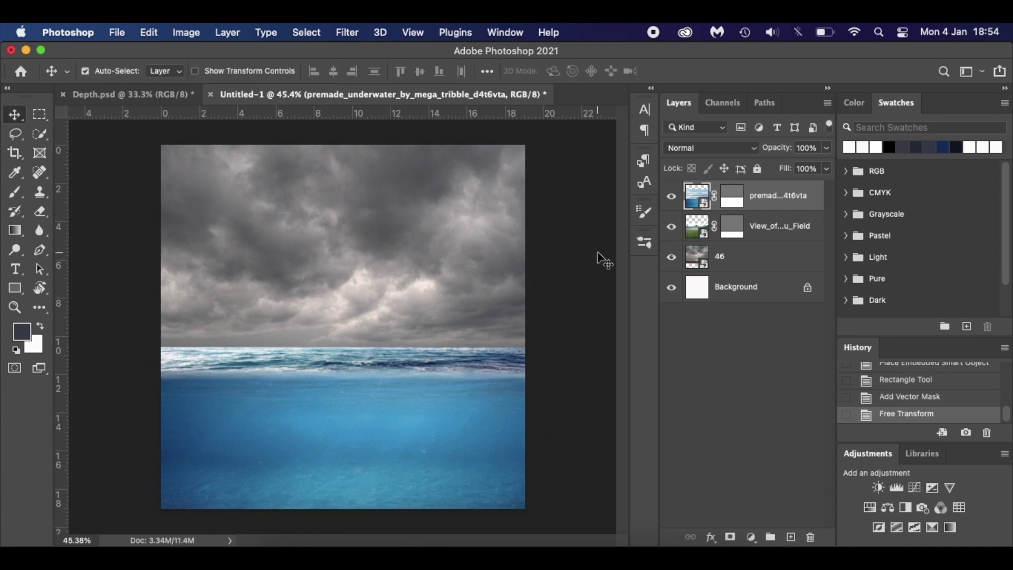
- Apply a Gaussian Blur with a 2.5-pixel radius to the cloudy layer 46
{"action": "left_click", "coordinate": [745, 259]}
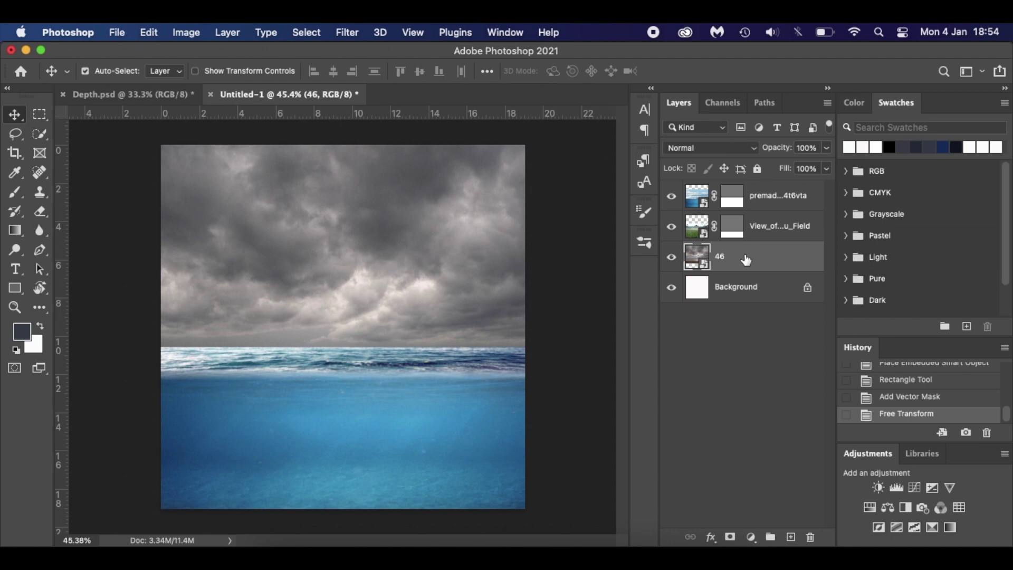
{"action": "left_click", "coordinate": [354, 30]}
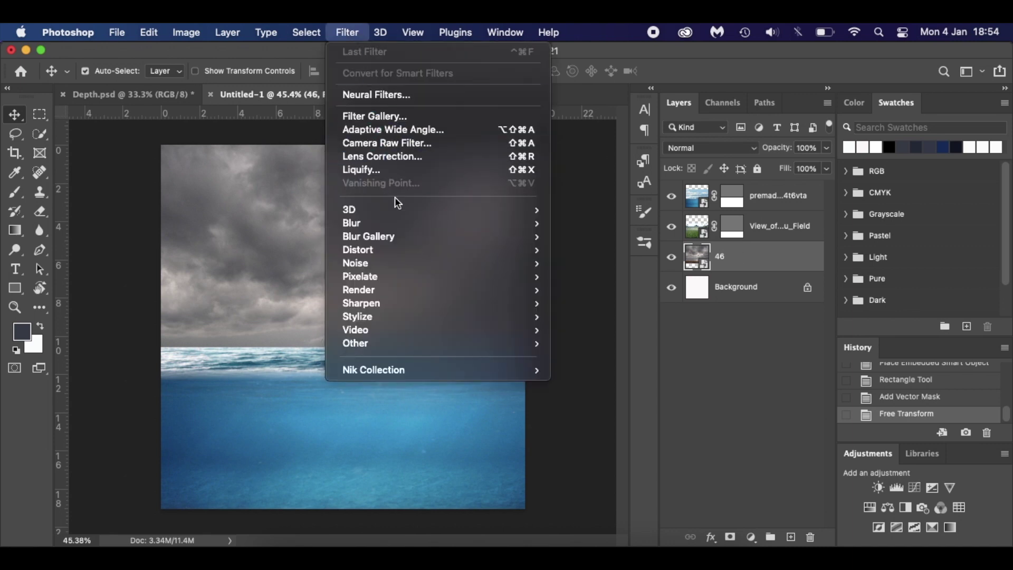
{"action": "mouse_move", "coordinate": [408, 226]}
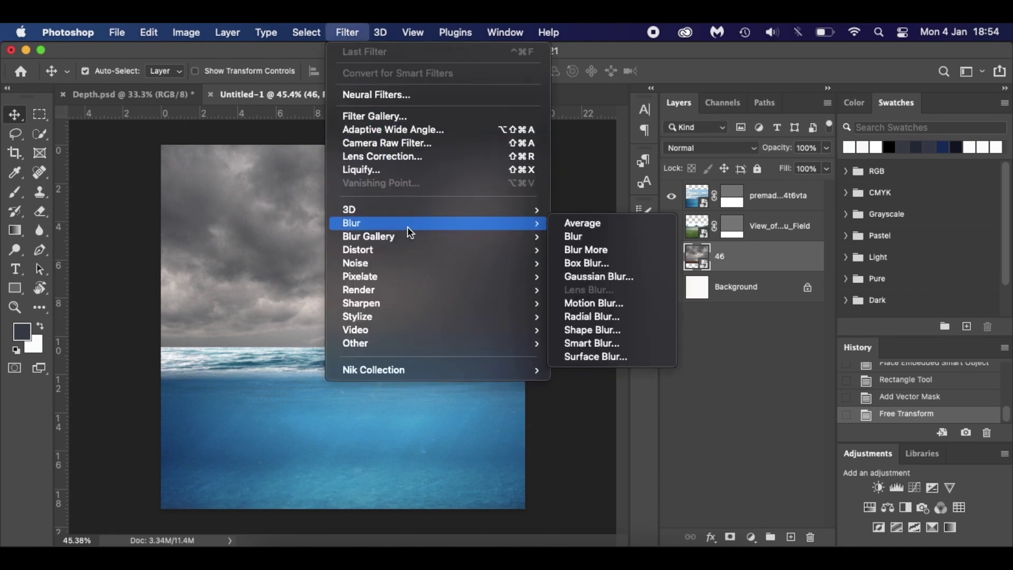
{"action": "left_click", "coordinate": [615, 275]}
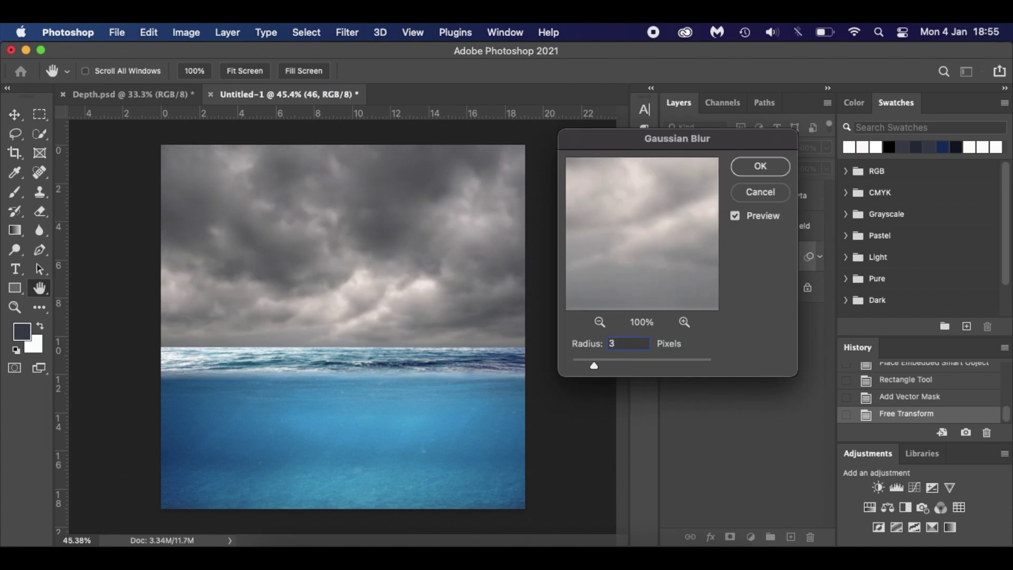
{"action": "key", "text": "BackSpace"}
{"action": "type", "text": "2.5"}
{"action": "left_click", "coordinate": [759, 167]}
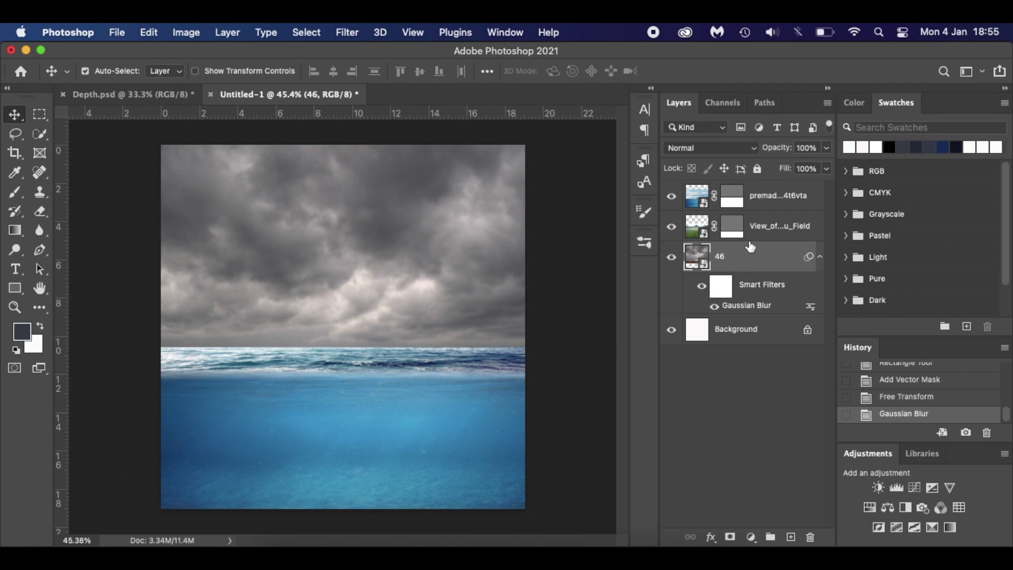
- Rename layer 46 as Sky, colour-label it blue and collapse its smart filter list
{"action": "type", "text": "Sky"}
{"action": "key", "text": "Return"}
{"action": "right_click", "coordinate": [675, 248]}
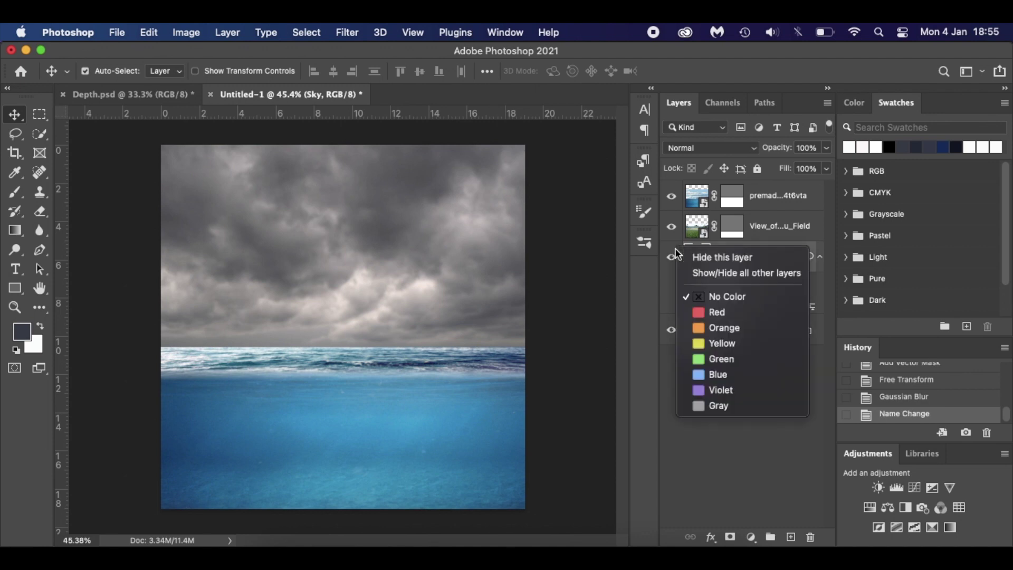
{"action": "left_click", "coordinate": [714, 376]}
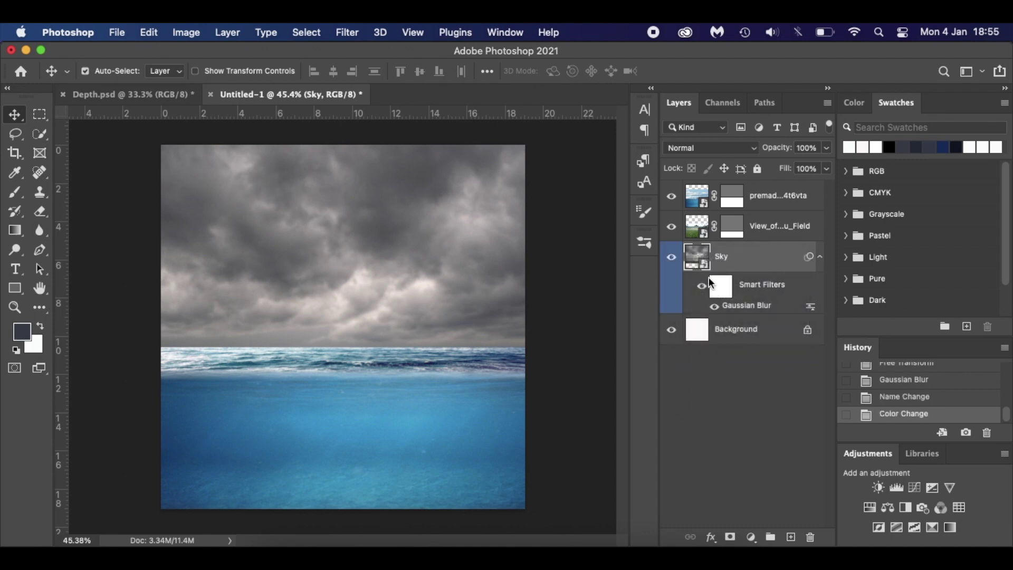
{"action": "left_click", "coordinate": [819, 258]}
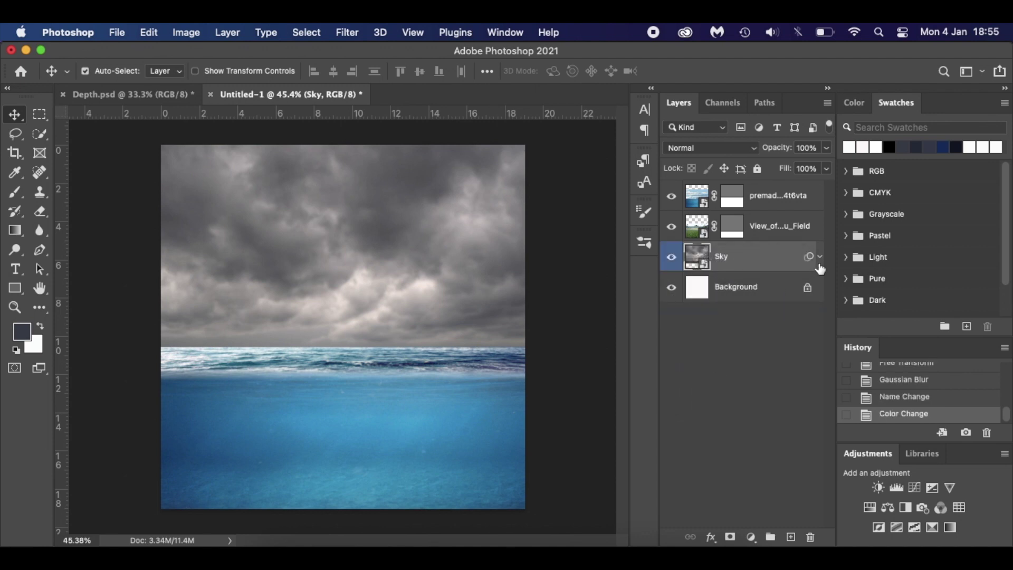
- Rename the View_of field layer as Grass and colour-label it green
{"action": "double_click", "coordinate": [797, 233]}
{"action": "type", "text": "Grass"}
{"action": "key", "text": "Return"}
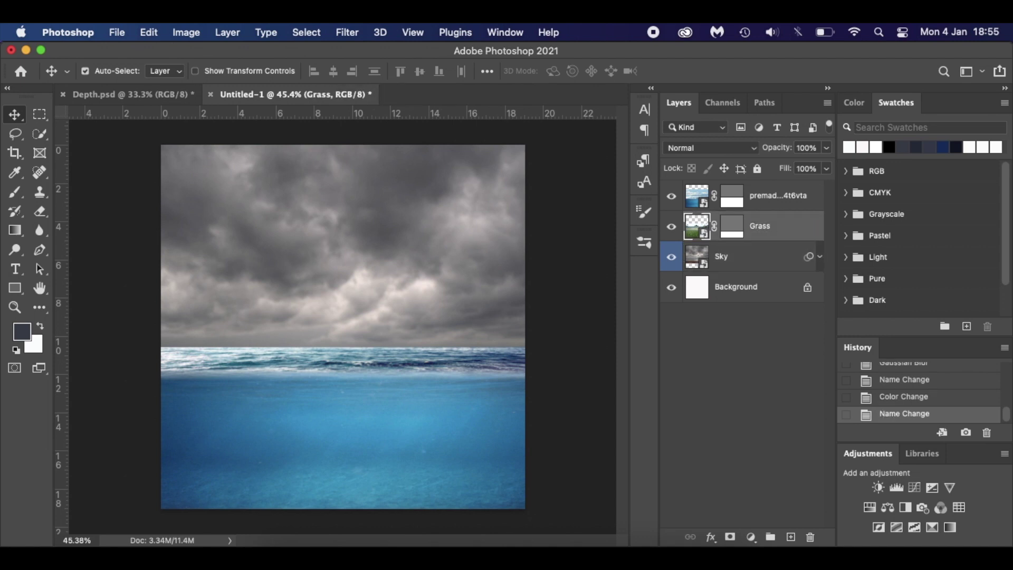
{"action": "right_click", "coordinate": [680, 225]}
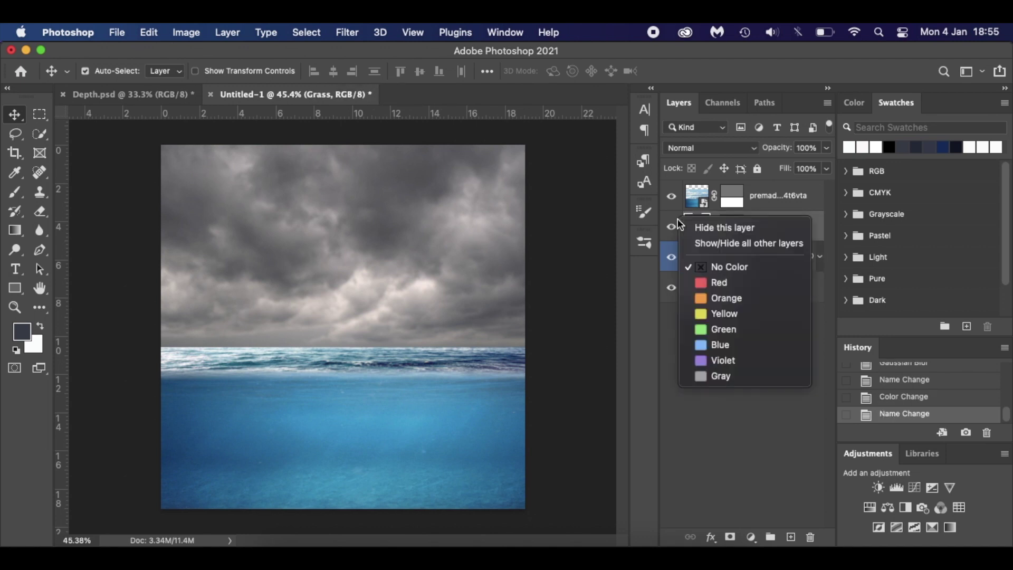
{"action": "left_click", "coordinate": [722, 330]}
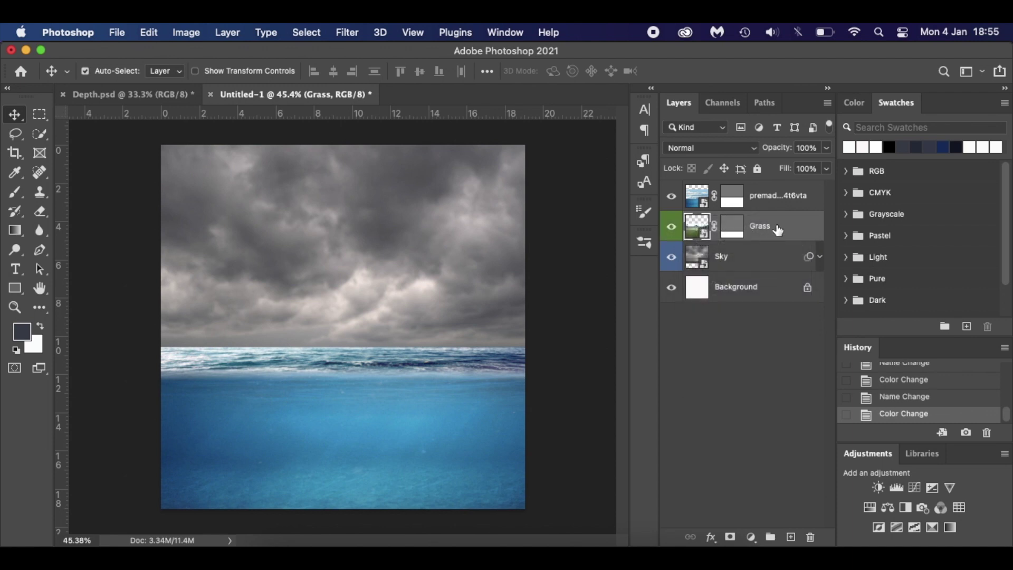
- Rename the premade underwater layer as Sea Bottom and colour-label it orange
{"action": "double_click", "coordinate": [791, 195]}
{"action": "type", "text": "Sea"}
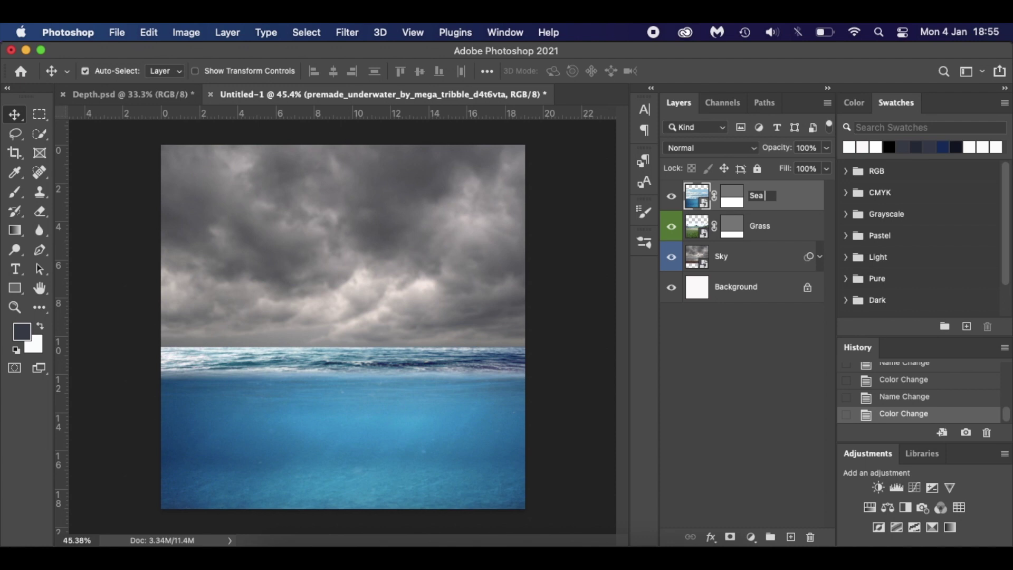
{"action": "type", "text": "Bottom"}
{"action": "key", "text": "Return"}
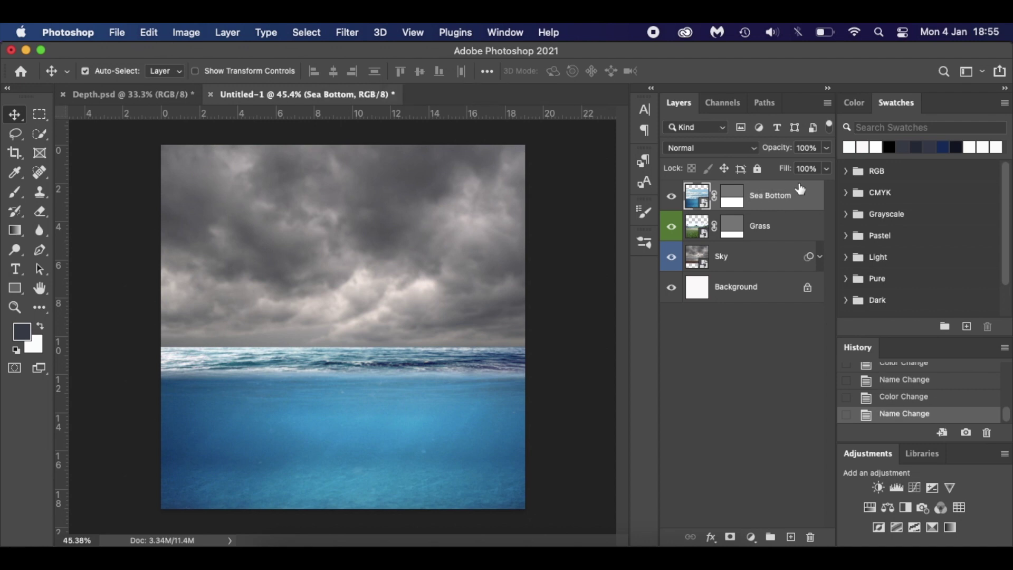
{"action": "right_click", "coordinate": [673, 185]}
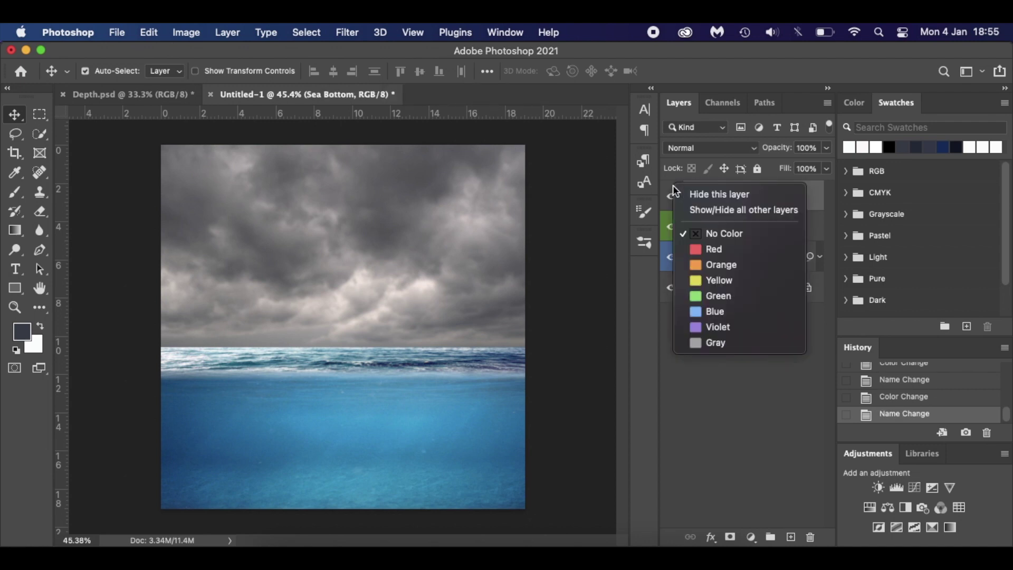
{"action": "left_click", "coordinate": [761, 265]}
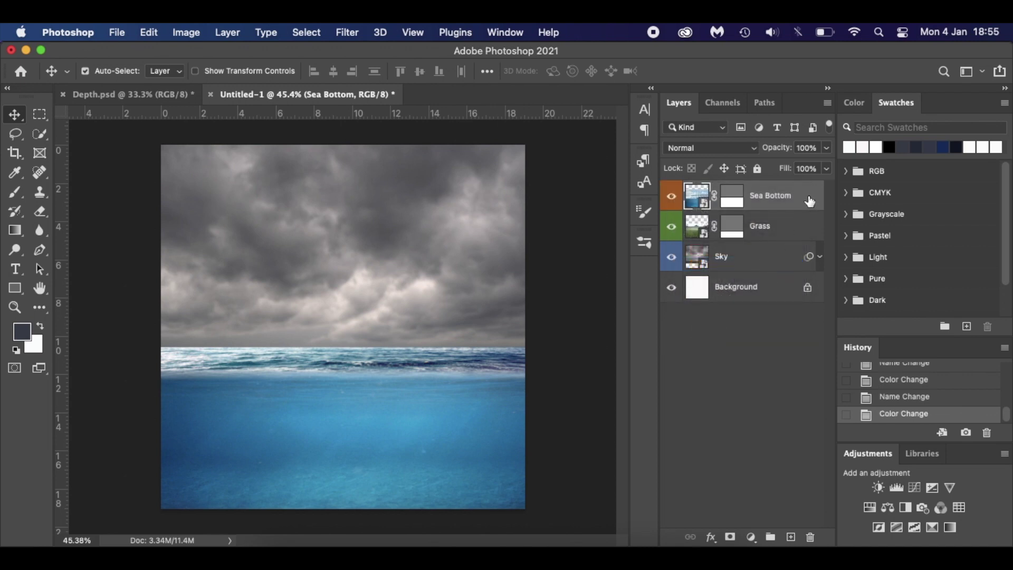
- Duplicate the Sea Bottom layer and keep the copy above the original in the layer stack
{"action": "key", "text": "super+j"}
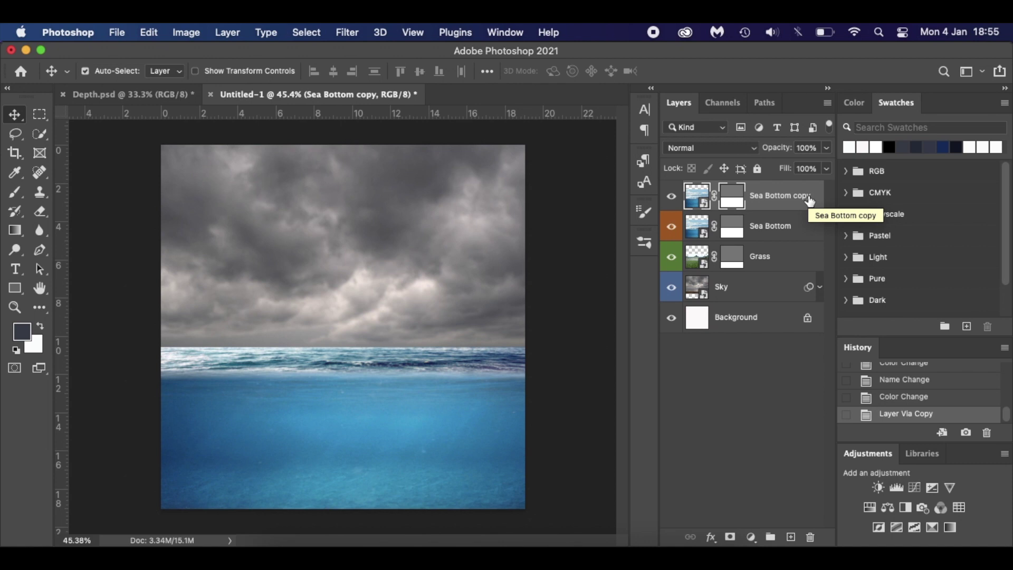
{"action": "left_click_drag", "start_coordinate": [806, 229], "coordinate": [803, 197]}
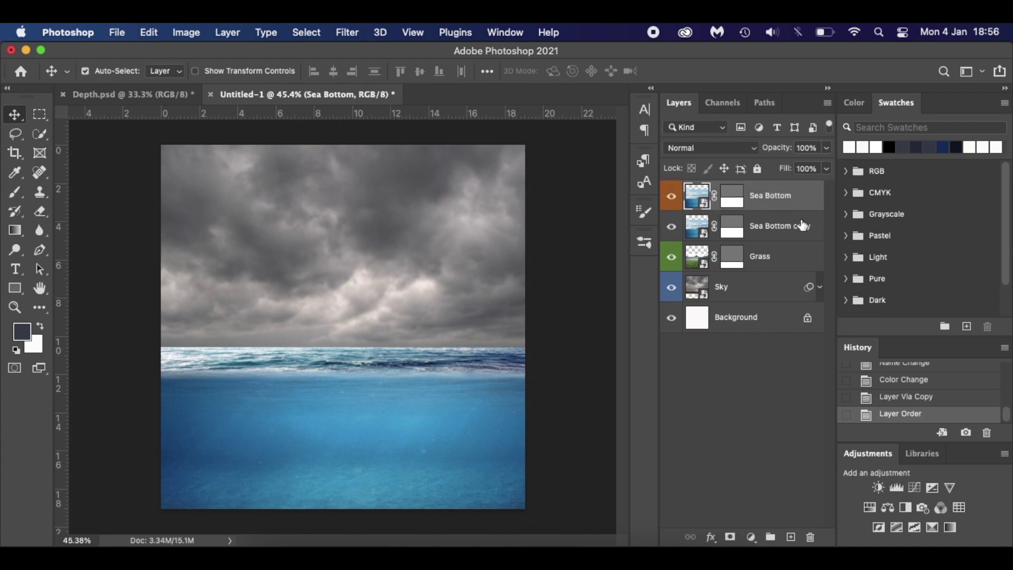
{"action": "left_click_drag", "start_coordinate": [796, 224], "coordinate": [794, 193]}
- Rename the duplicated sea layer as Sea Top and colour-label it red
{"action": "double_click", "coordinate": [786, 195]}
{"action": "key", "text": "Right"}
{"action": "key", "text": "BackSpace"}
{"action": "key", "text": "BackSpace"}
{"action": "key", "text": "BackSpace"}
{"action": "key", "text": "BackSpace"}
{"action": "key", "text": "BackSpace"}
{"action": "key", "text": "BackSpace"}
{"action": "key", "text": "BackSpace"}
{"action": "key", "text": "BackSpace"}
{"action": "key", "text": "BackSpace"}
{"action": "key", "text": "BackSpace"}
{"action": "type", "text": "Top"}
{"action": "key", "text": "Return"}
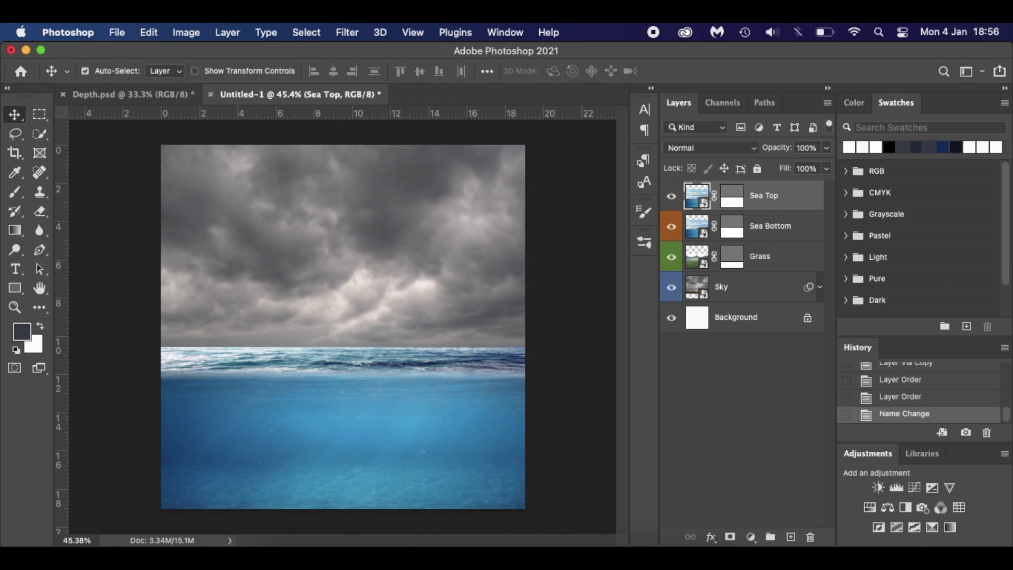
{"action": "right_click", "coordinate": [676, 190]}
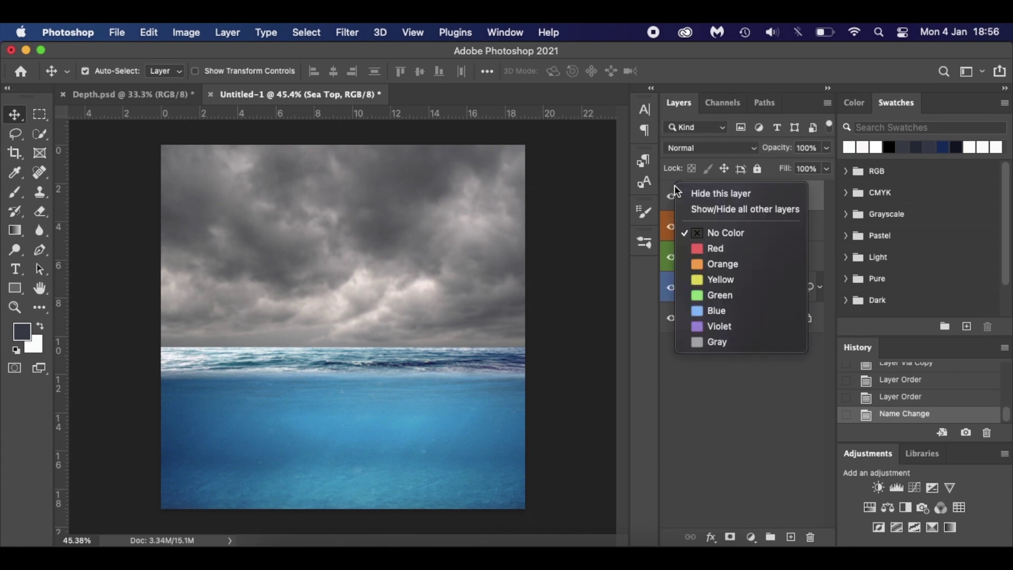
{"action": "left_click", "coordinate": [724, 248]}
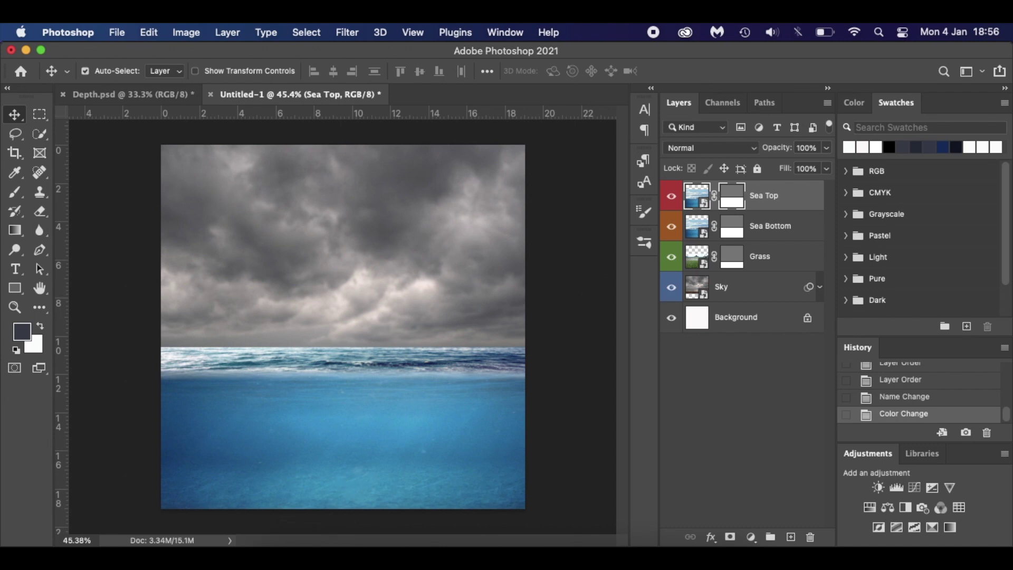
- Place the Timo Werner render, scaled down in the canvas's left half, and move its layer between Sea Top and Sea Bottom
{"action": "left_click_drag", "start_coordinate": [945, 554], "coordinate": [314, 363]}
{"action": "left_click_drag", "start_coordinate": [399, 145], "coordinate": [328, 259]}
{"action": "left_click_drag", "start_coordinate": [333, 353], "coordinate": [285, 336]}
{"action": "key", "text": "Return"}
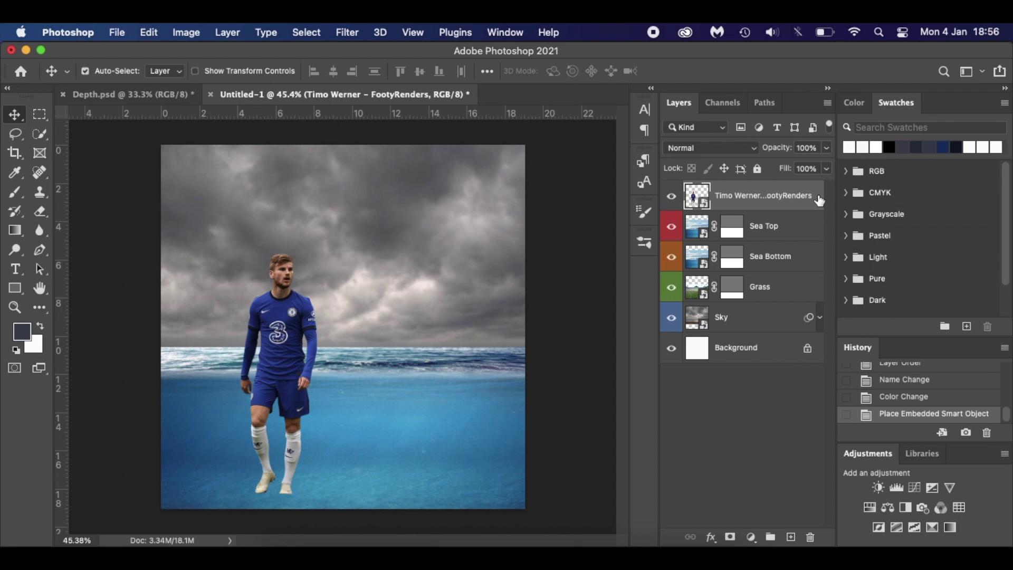
{"action": "left_click_drag", "start_coordinate": [819, 200], "coordinate": [818, 236]}
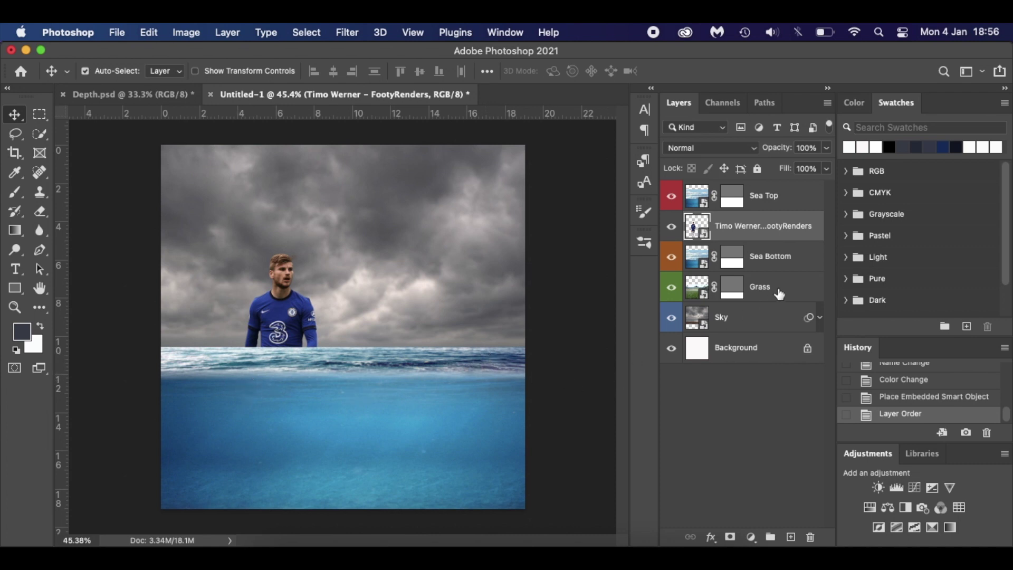
- Draw a closed straight-edged Pen path around the water-surface band across the full canvas width, with the Sea Bottom layer active
{"action": "left_click", "coordinate": [805, 264]}
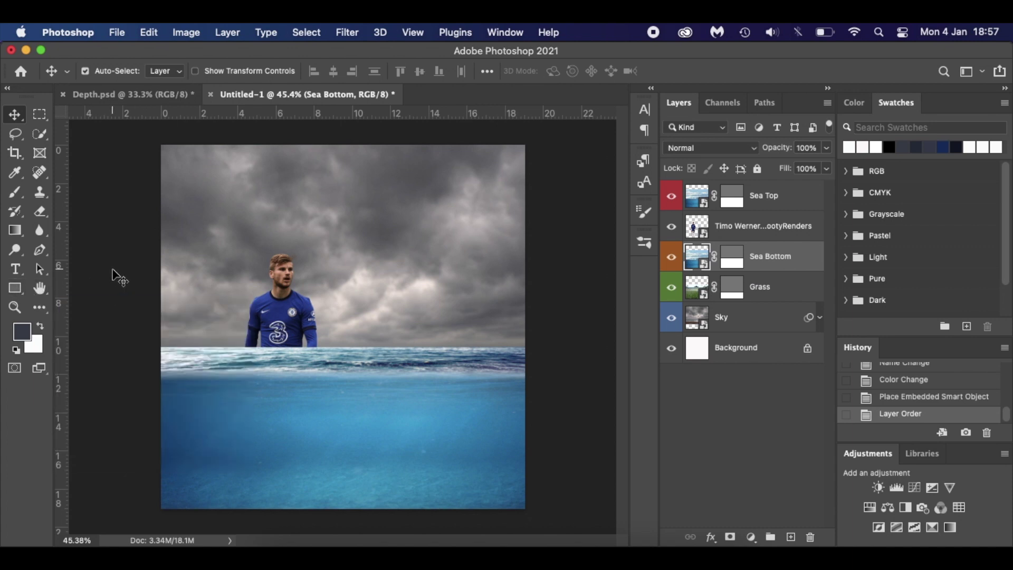
{"action": "key", "text": "p"}
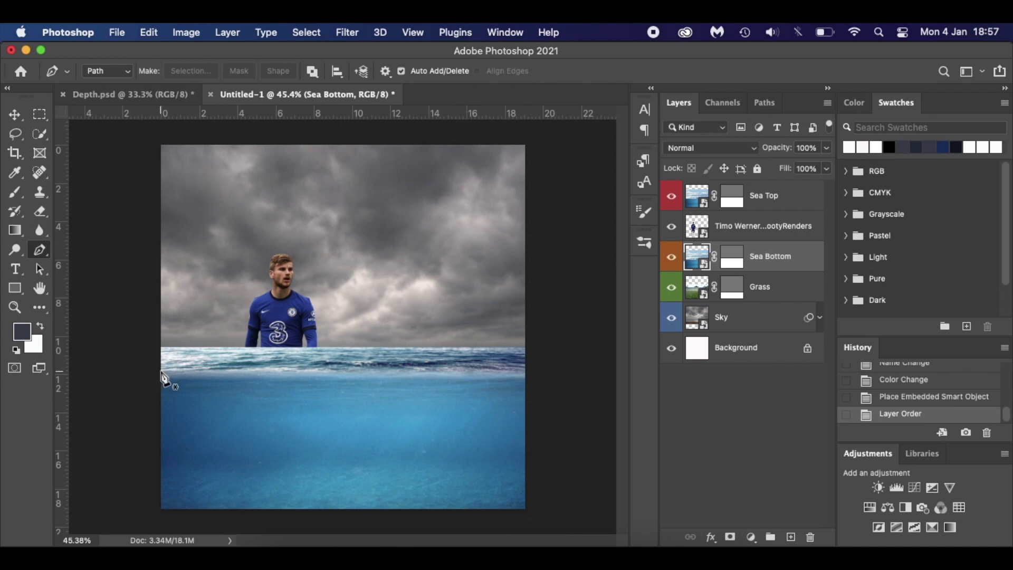
{"action": "key", "text": "super+plus"}
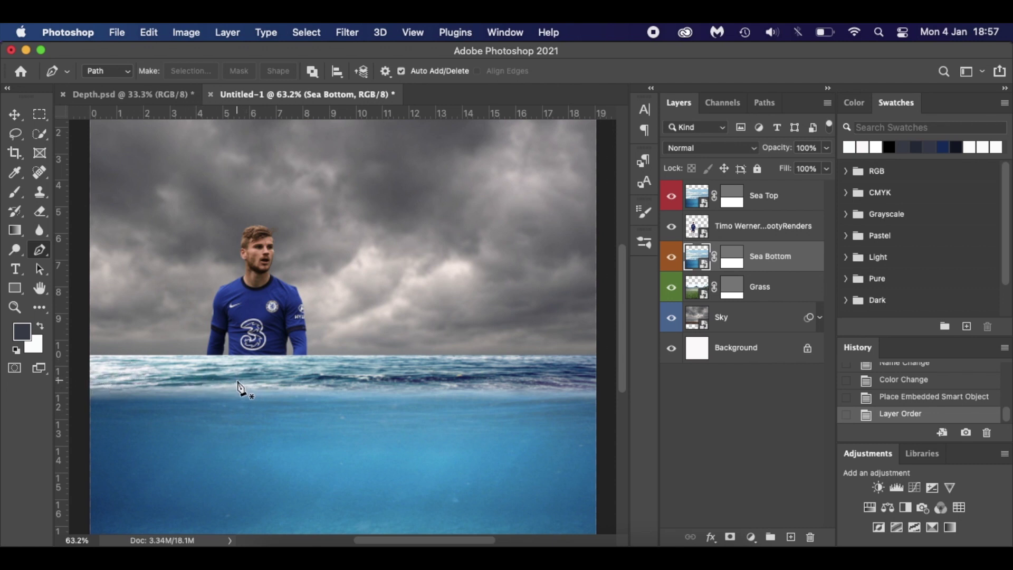
{"action": "scroll", "coordinate": [141, 395], "scroll_direction": "down", "scroll_amount": 1}
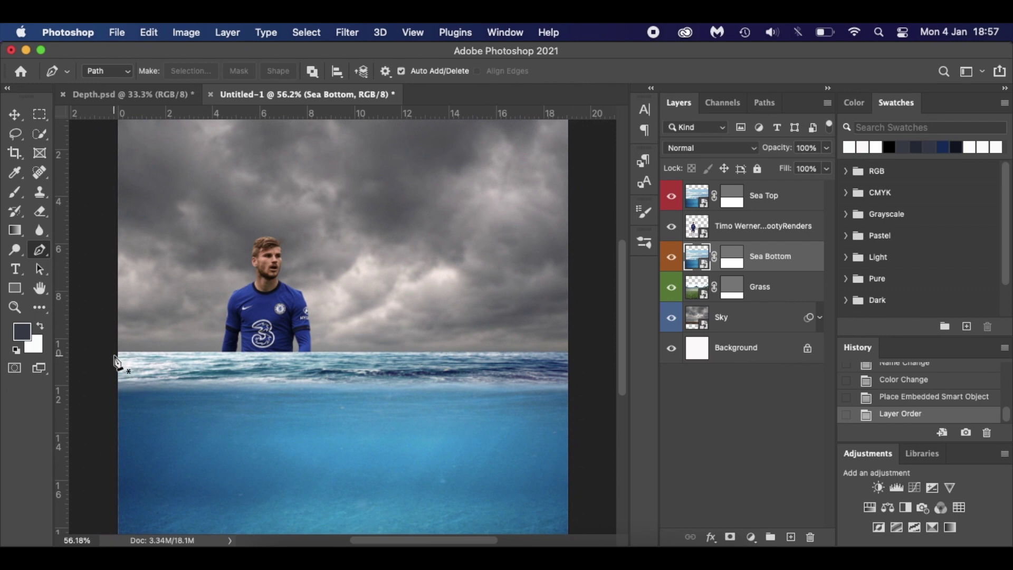
{"action": "left_click", "coordinate": [110, 348]}
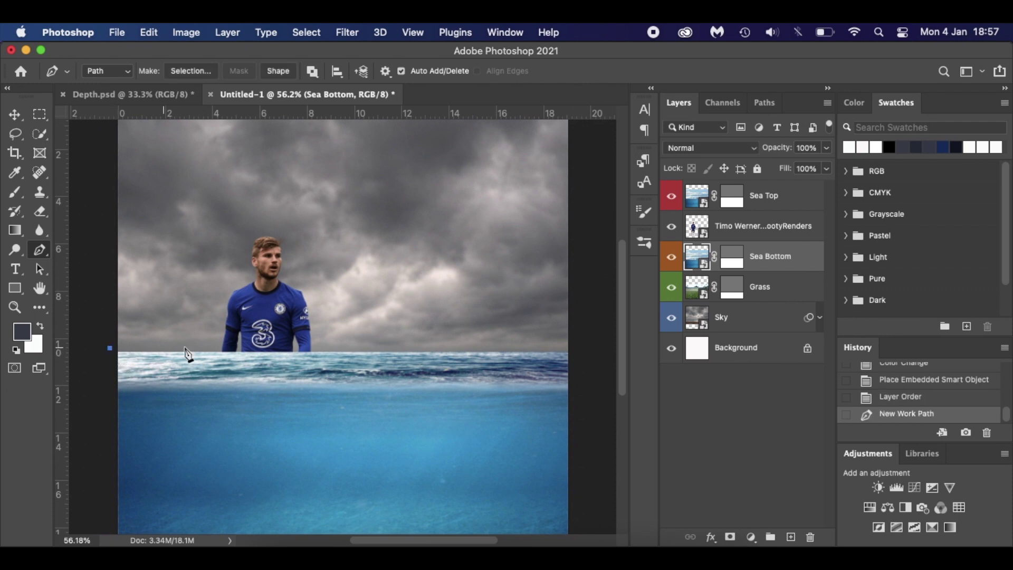
{"action": "left_click", "coordinate": [578, 348]}
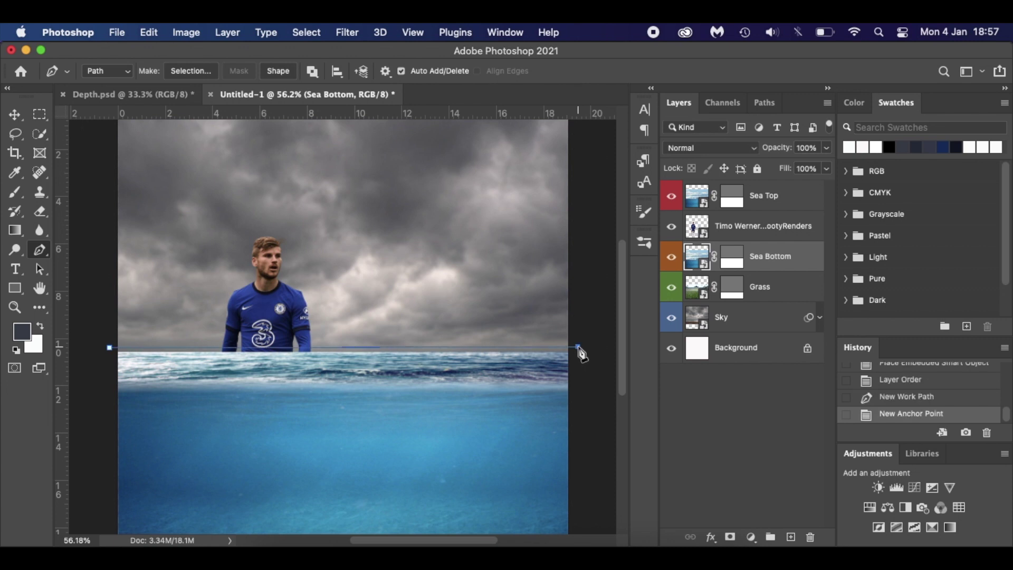
{"action": "left_click", "coordinate": [578, 389]}
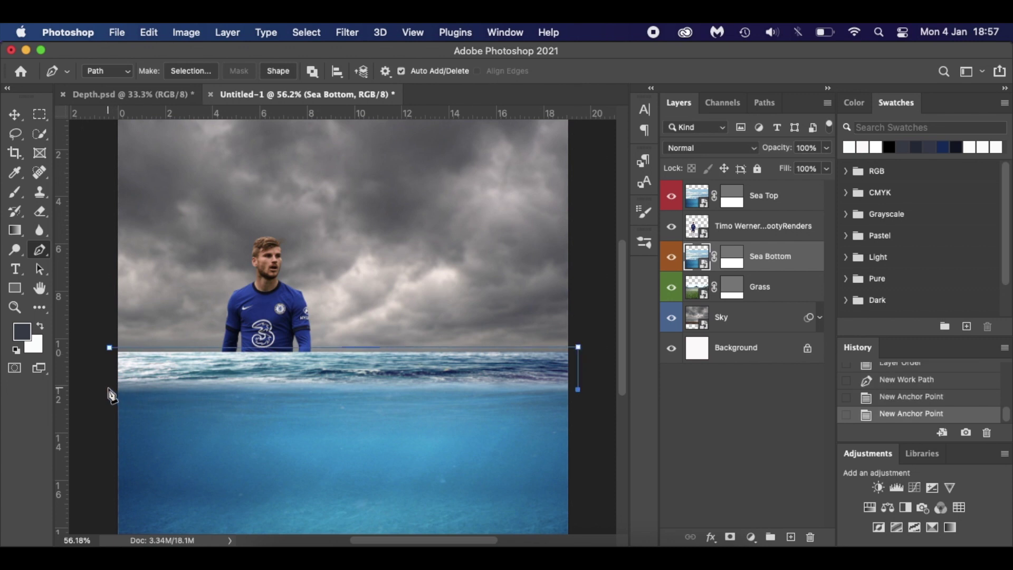
{"action": "left_click", "coordinate": [580, 415]}
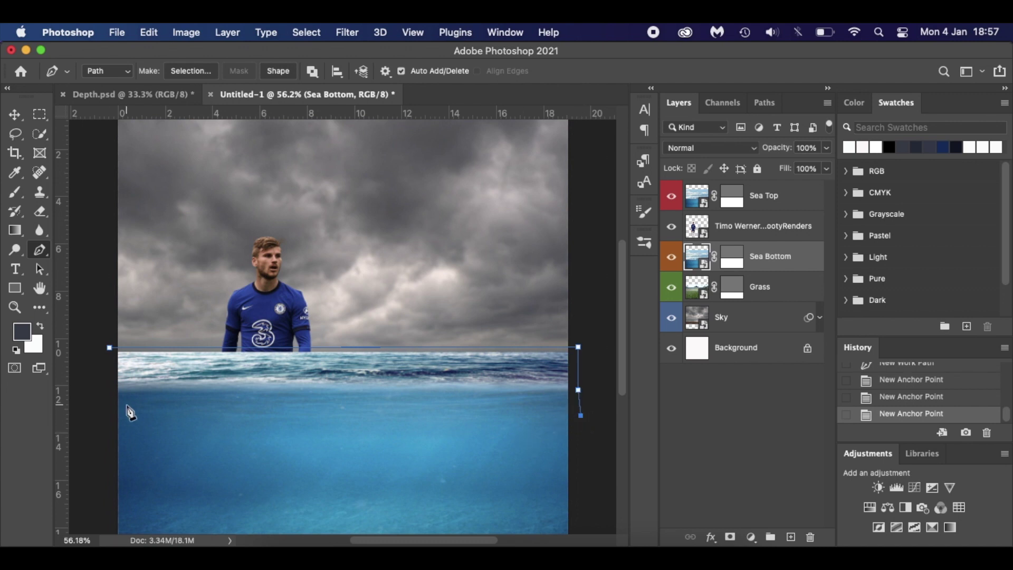
{"action": "left_click", "coordinate": [110, 415]}
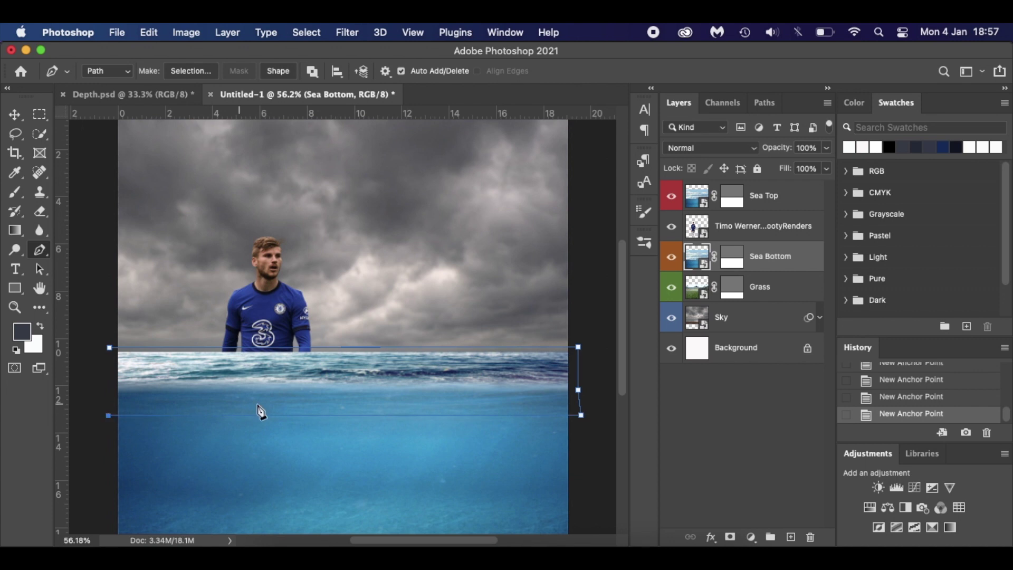
{"action": "left_click", "coordinate": [110, 349]}
- Convert the path to a new anti-aliased selection with 0 px feather and copy that Sea Bottom area onto a new layer
{"action": "left_click", "coordinate": [193, 71]}
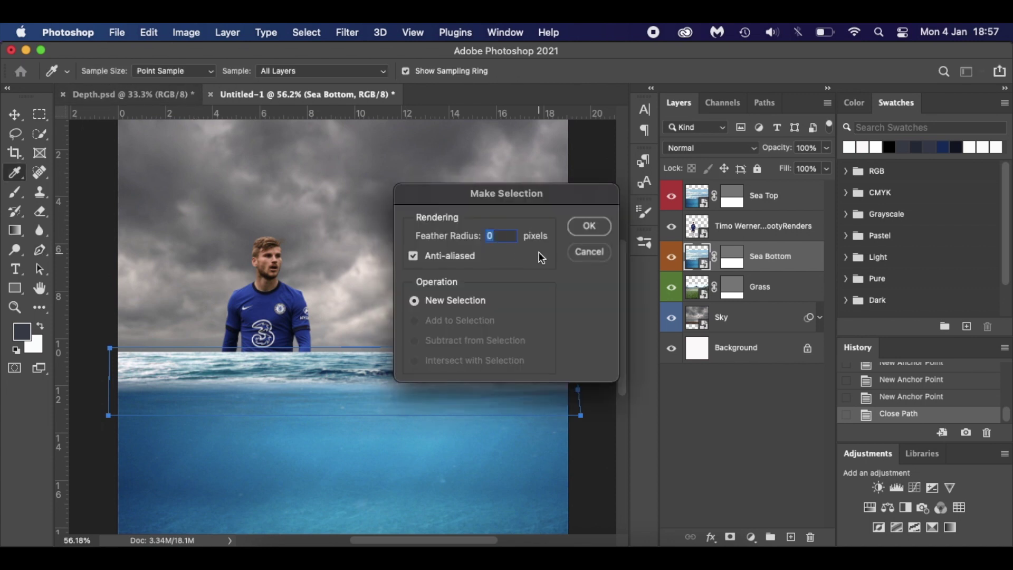
{"action": "left_click", "coordinate": [584, 231]}
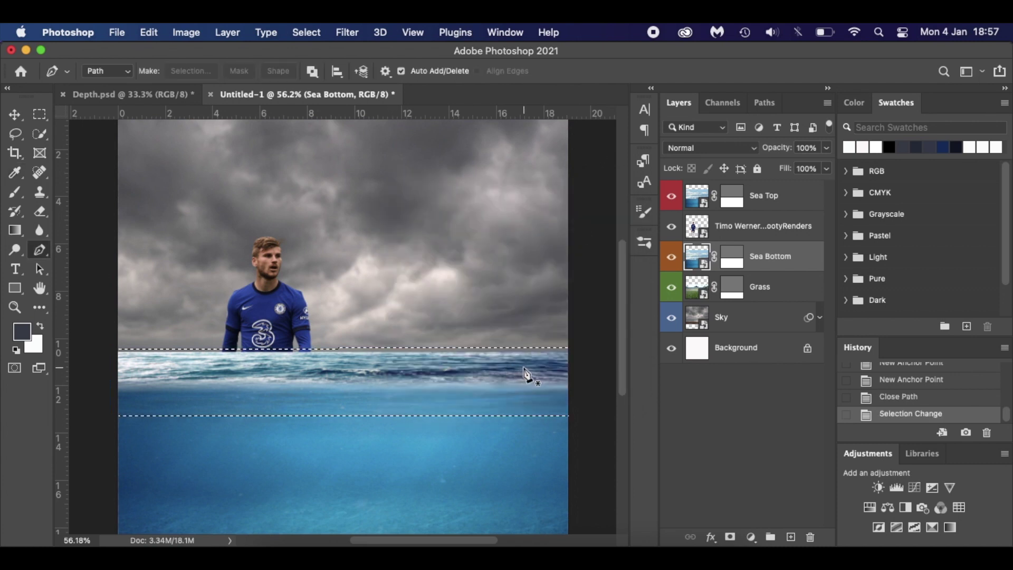
{"action": "key", "text": "super+j"}
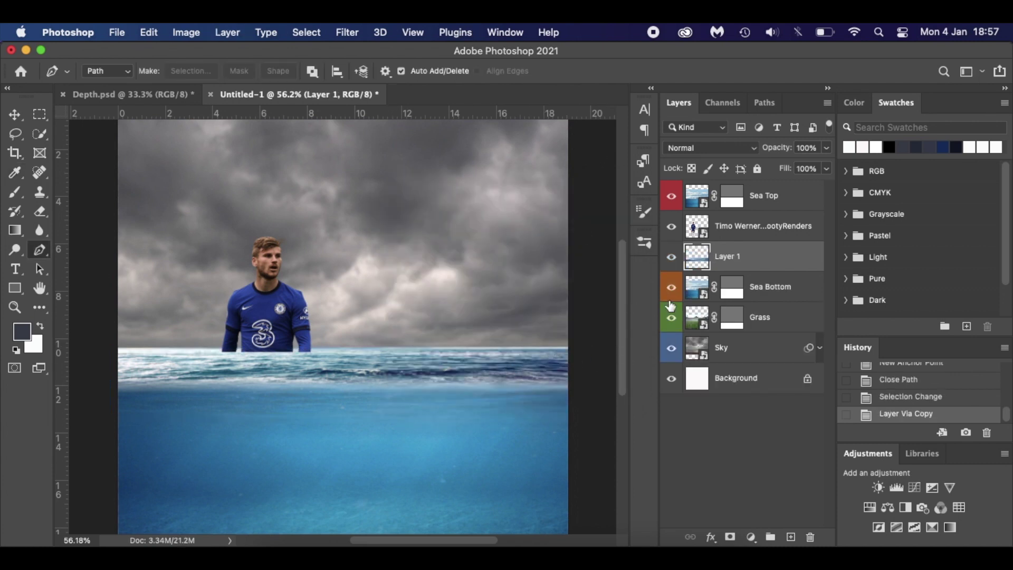
- Hide the Sea Top layer and move Sea Bottom above the Timo Werner layer in the stack
{"action": "left_click", "coordinate": [676, 198]}
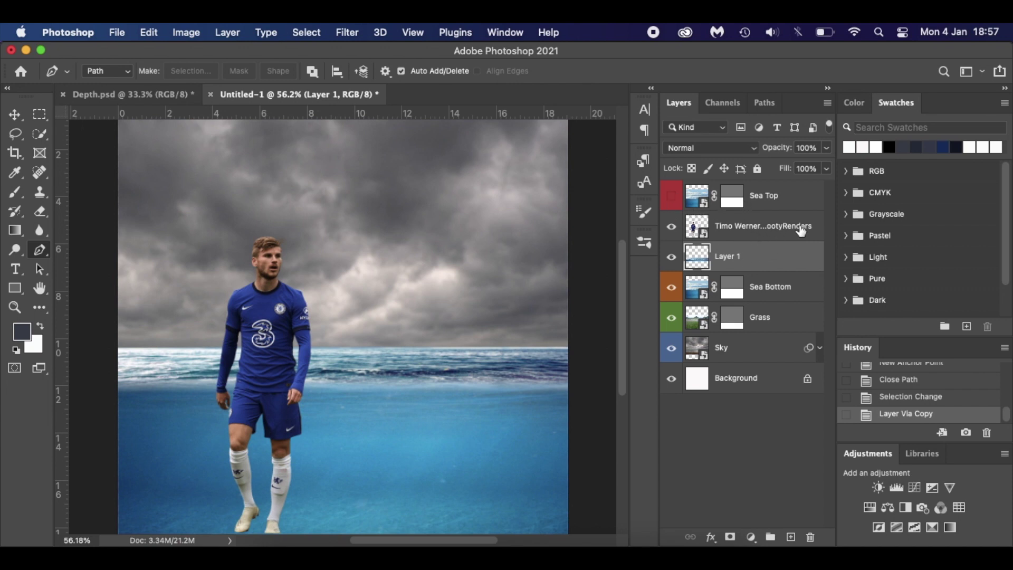
{"action": "mouse_move", "coordinate": [816, 227]}
{"action": "left_mouse_down"}
{"action": "mouse_move", "coordinate": [804, 264]}
{"action": "mouse_move", "coordinate": [803, 226]}
{"action": "left_mouse_up"}
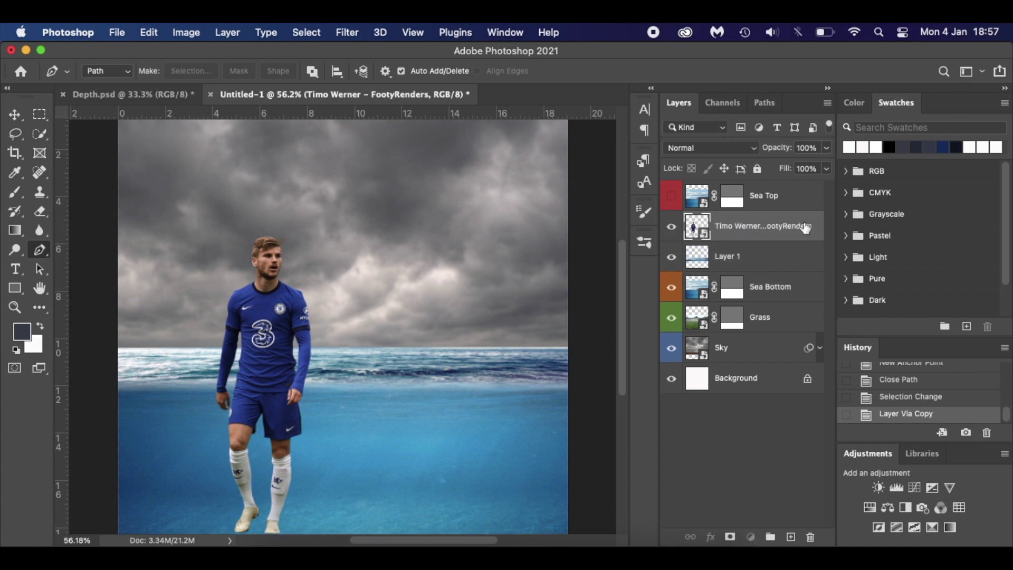
{"action": "left_click", "coordinate": [804, 299]}
{"action": "left_click_drag", "start_coordinate": [804, 297], "coordinate": [803, 227]}
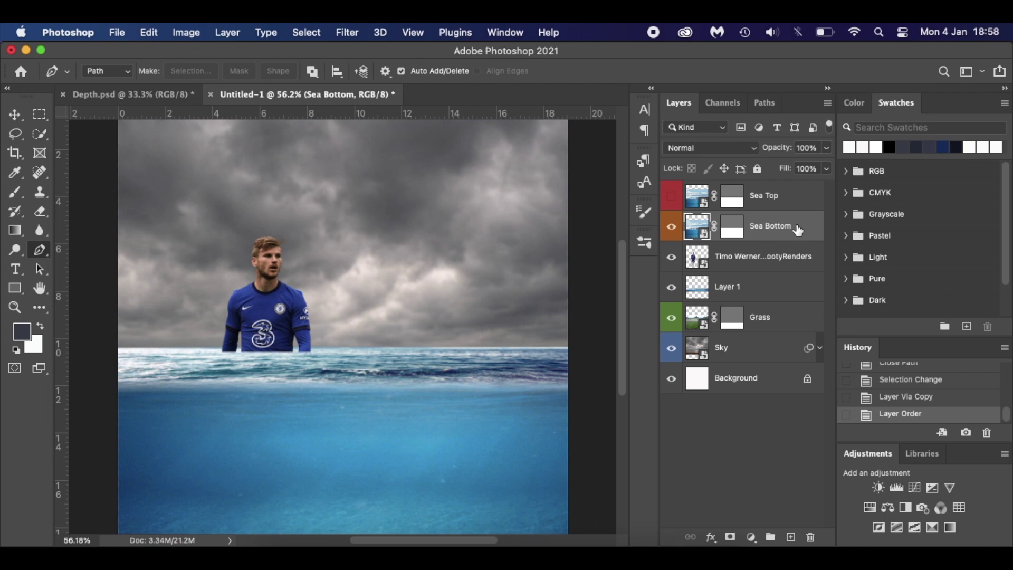
- Set the Sea Bottom layer's opacity to 71% and toggle its visibility to compare the effect
{"action": "left_click_drag", "start_coordinate": [776, 150], "coordinate": [758, 150]}
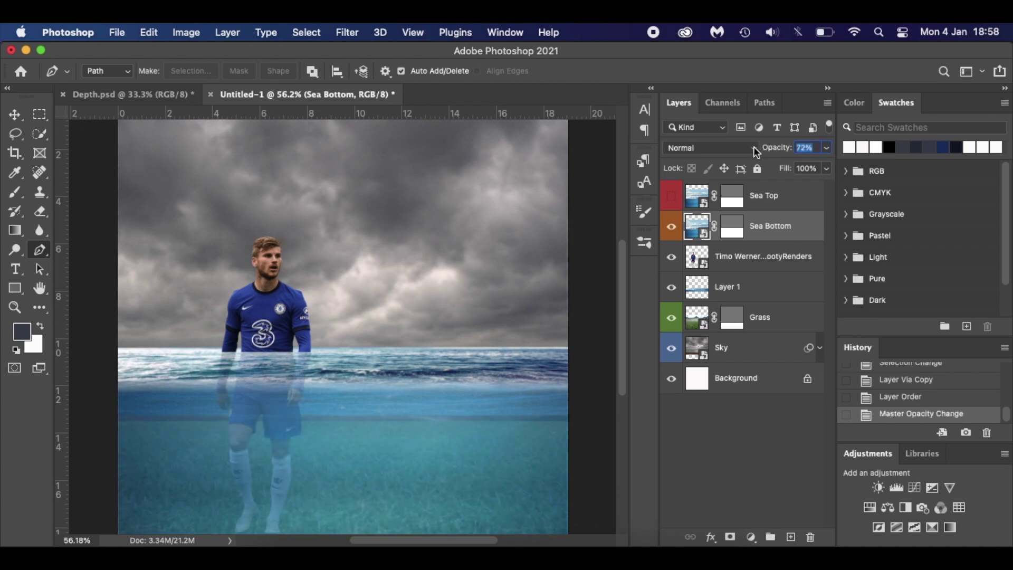
{"action": "left_click_drag", "start_coordinate": [755, 149], "coordinate": [754, 150]}
{"action": "left_click_drag", "start_coordinate": [753, 151], "coordinate": [753, 151]}
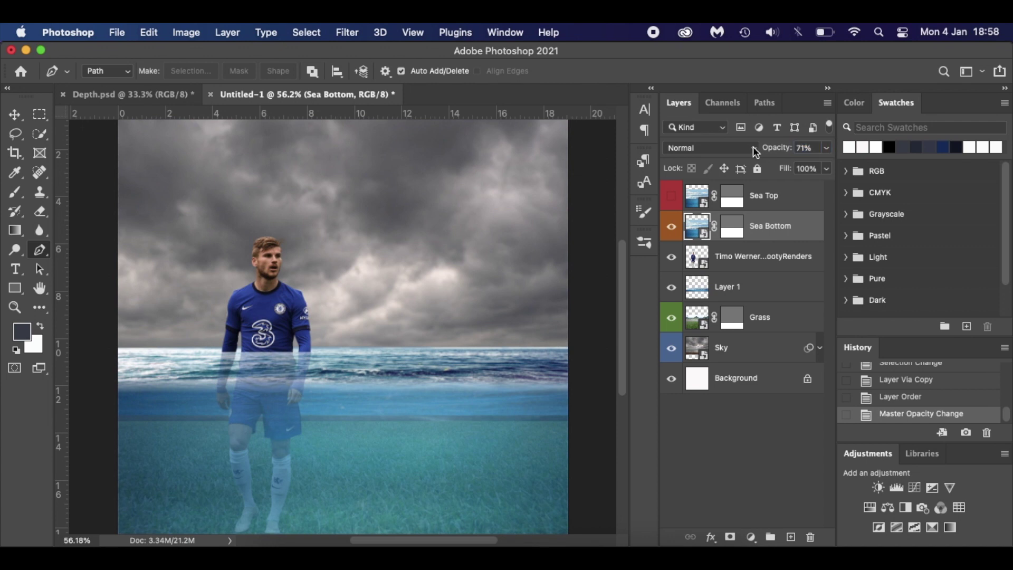
{"action": "left_click", "coordinate": [732, 228]}
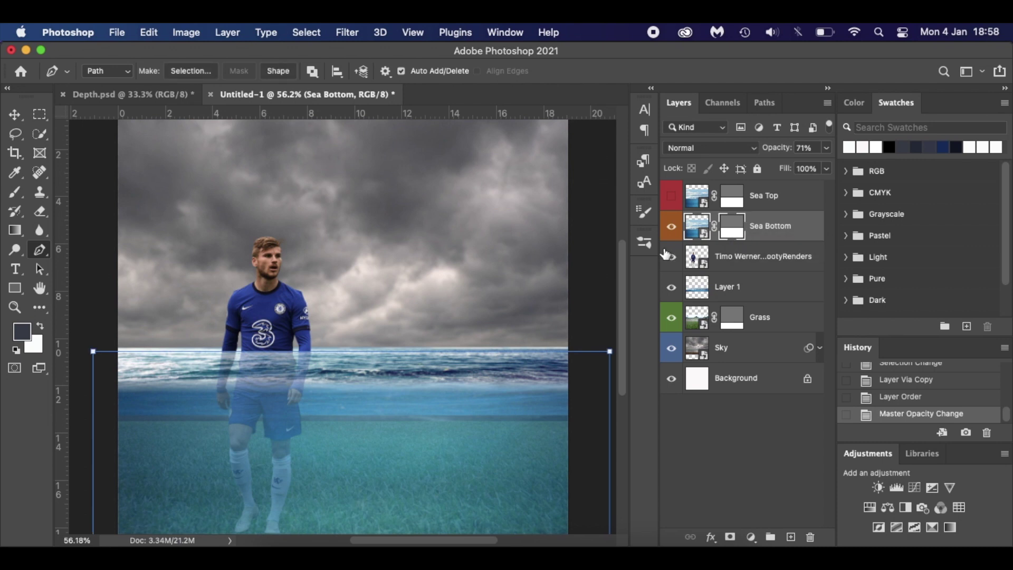
{"action": "left_click", "coordinate": [671, 228]}
{"action": "left_click", "coordinate": [671, 229]}
- Delete the Sea Top layer and colour-label the copied water-surface layer, Layer 1, red
{"action": "left_click", "coordinate": [805, 198]}
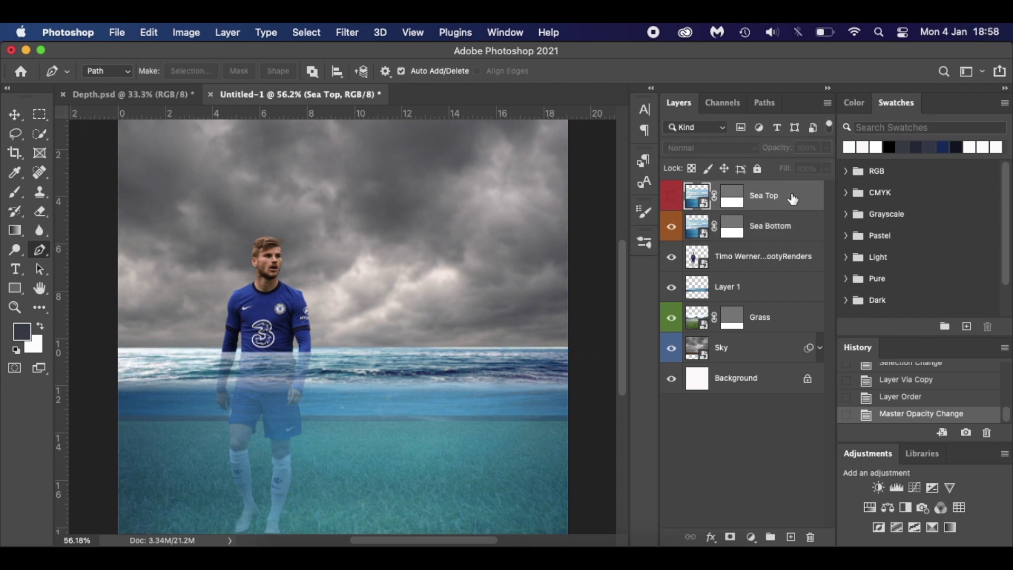
{"action": "left_click_drag", "start_coordinate": [793, 199], "coordinate": [810, 536]}
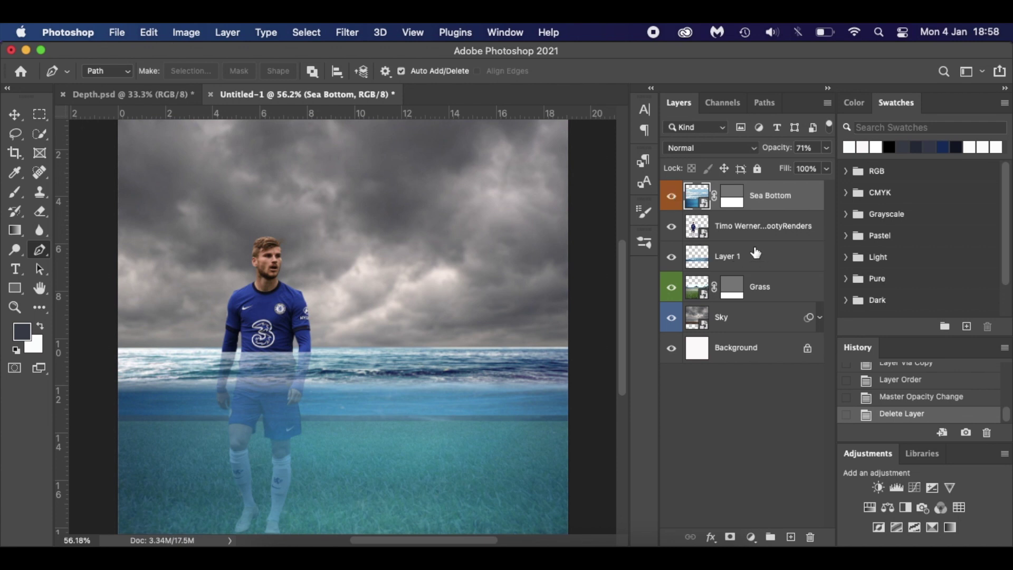
{"action": "left_click", "coordinate": [759, 260]}
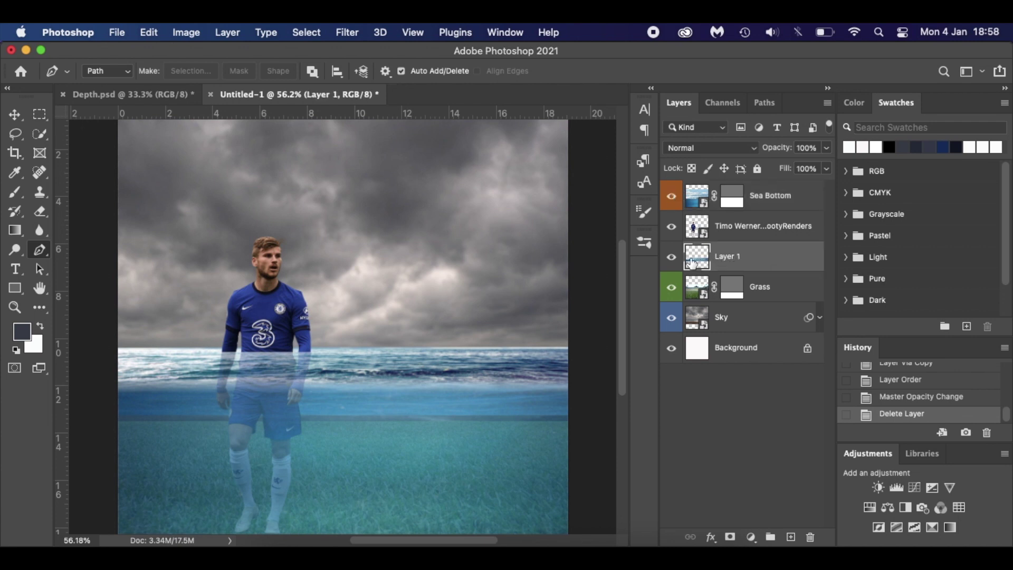
{"action": "right_click", "coordinate": [672, 258]}
{"action": "left_click", "coordinate": [710, 307]}
{"action": "left_click", "coordinate": [672, 258]}
{"action": "left_click", "coordinate": [672, 257]}
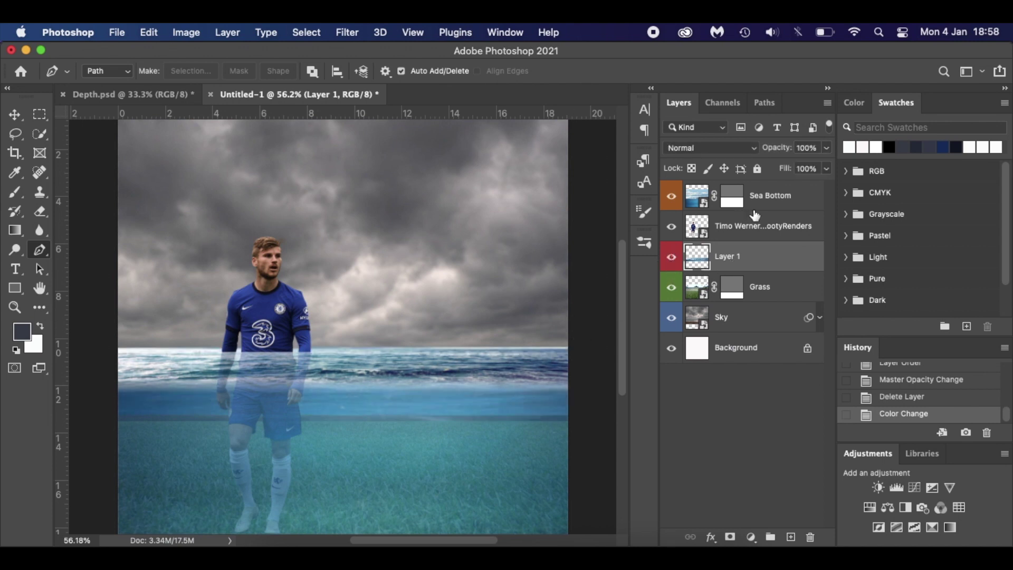
- Add a white layer mask to the Sea Bottom layer alongside its existing vector mask
{"action": "left_click", "coordinate": [803, 200]}
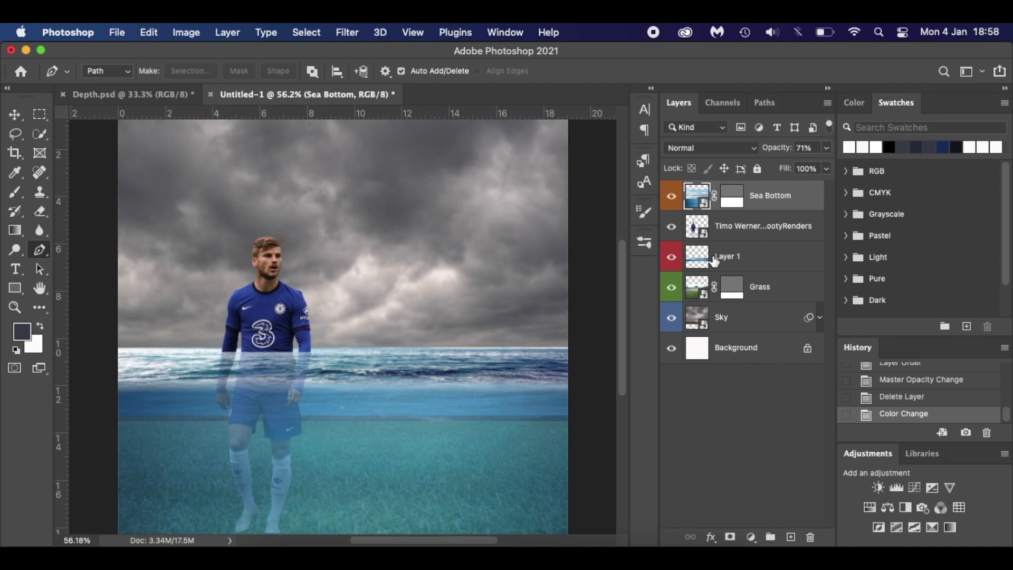
{"action": "left_click", "coordinate": [733, 204]}
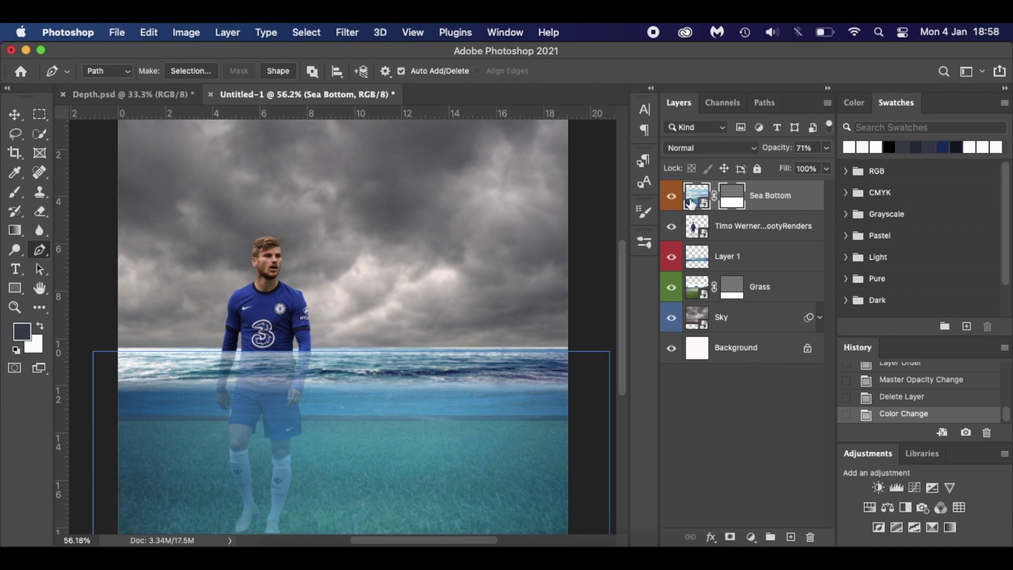
{"action": "left_click", "coordinate": [731, 536]}
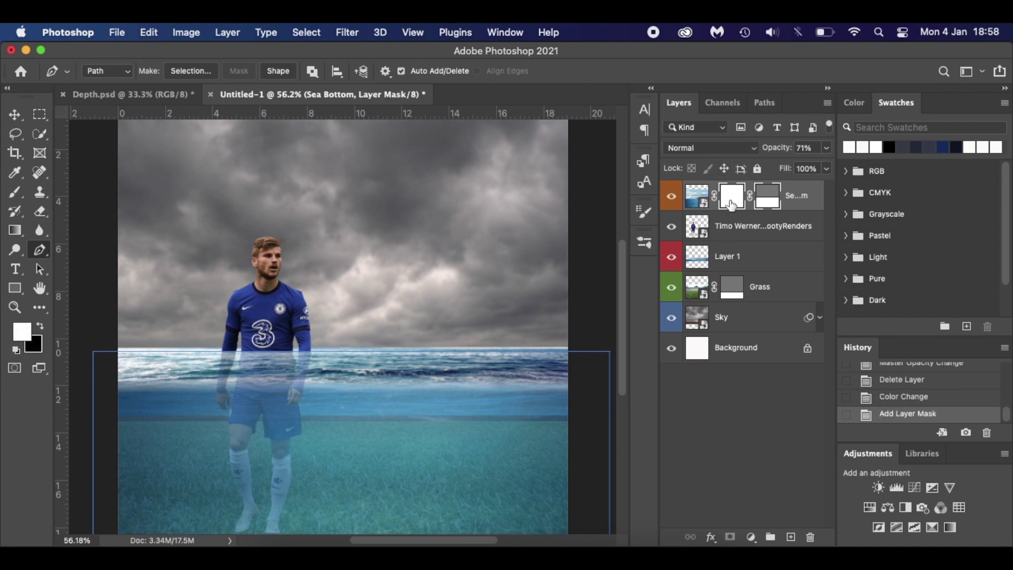
- Set up the Soft Round brush from General Brushes at 100% flow and a size of 175 px
{"action": "key", "text": "b"}
{"action": "right_click", "coordinate": [201, 263]}
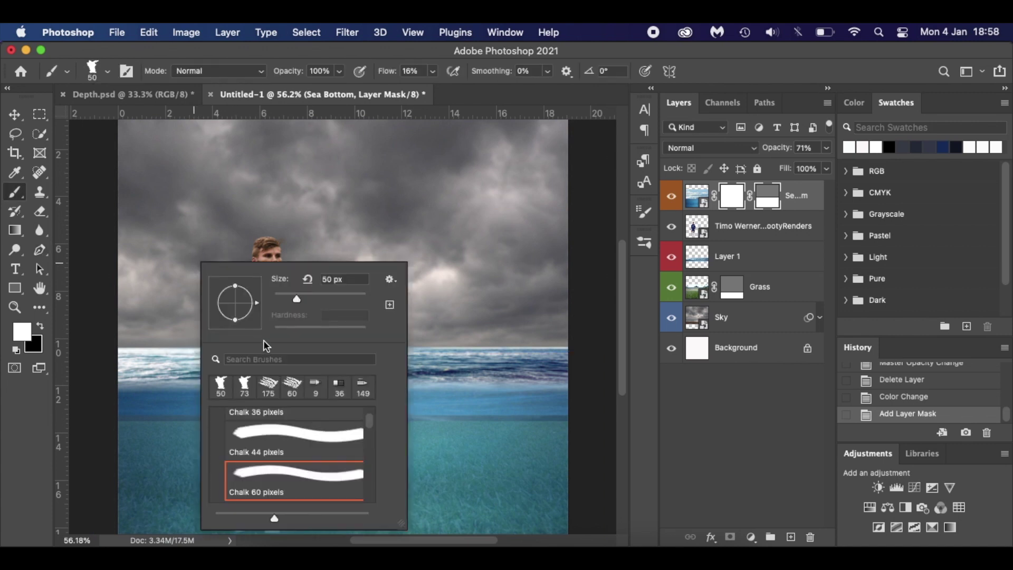
{"action": "scroll", "coordinate": [283, 441], "scroll_direction": "up", "scroll_amount": 10}
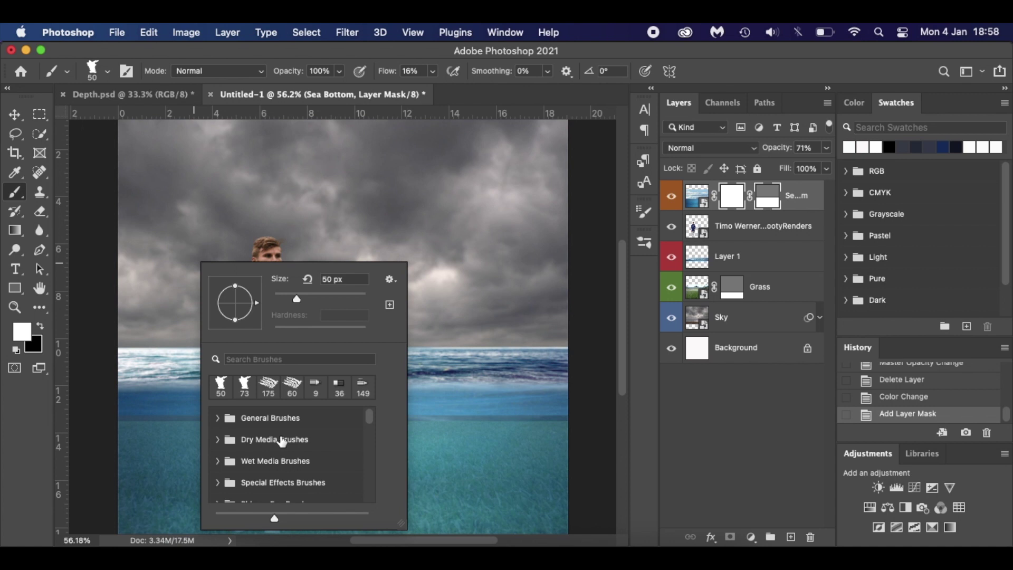
{"action": "left_click", "coordinate": [218, 417]}
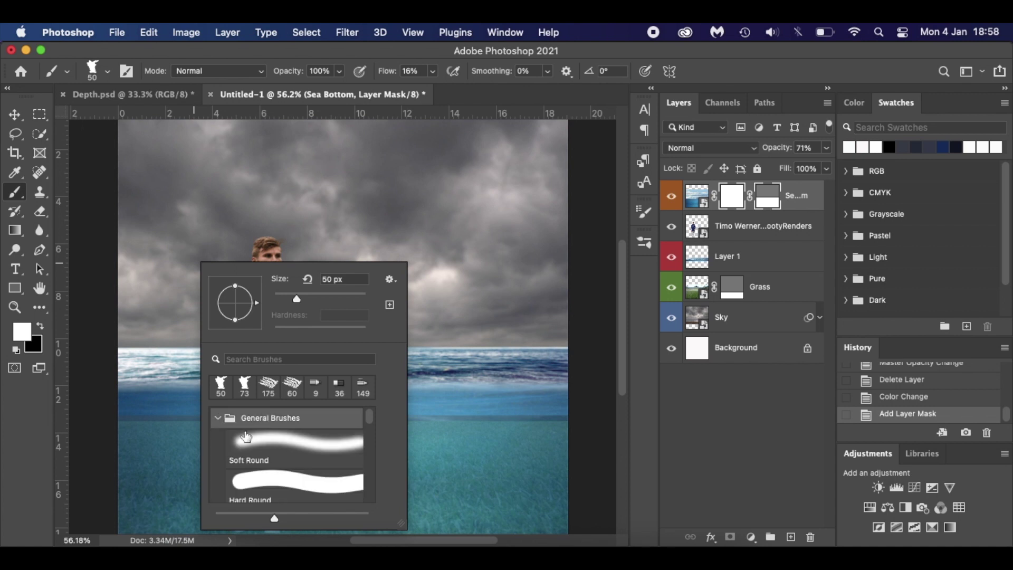
{"action": "left_click", "coordinate": [289, 444]}
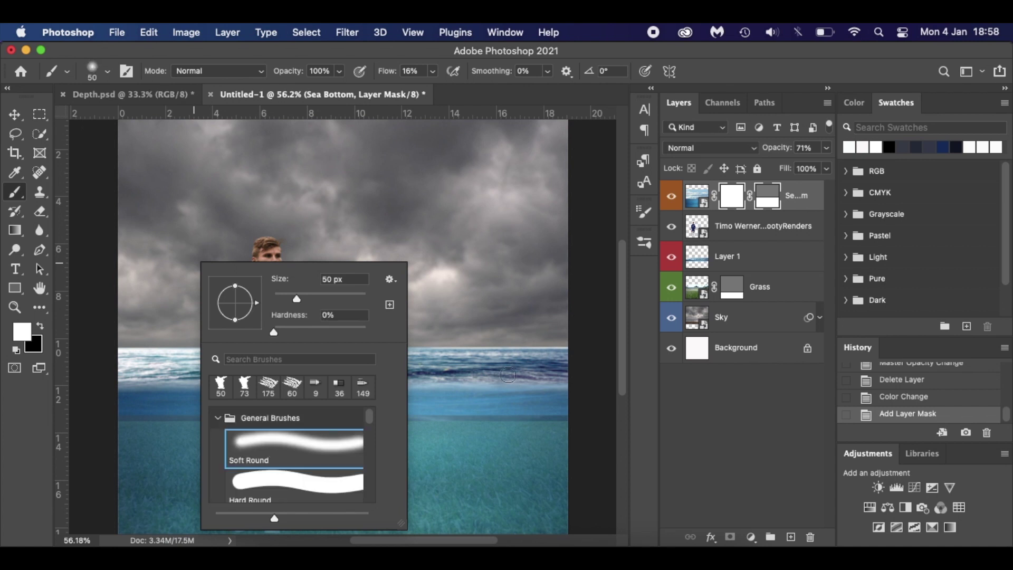
{"action": "left_click", "coordinate": [377, 49]}
{"action": "left_click_drag", "start_coordinate": [389, 73], "coordinate": [599, 103]}
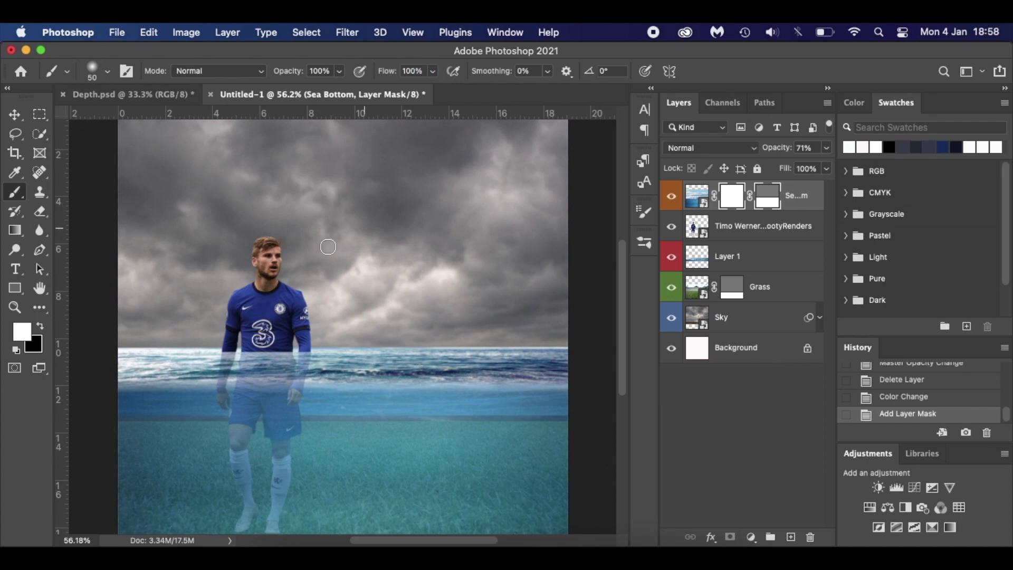
{"action": "key", "text": "bracketright"}
{"action": "key", "text": "bracketright"}
{"action": "key", "text": "bracketright"}
{"action": "key", "text": "bracketright"}
{"action": "key", "text": "bracketright"}
{"action": "key", "text": "bracketright"}
{"action": "key", "text": "bracketright"}
{"action": "key", "text": "bracketright"}
- Paint black on Sea Bottom's layer mask across the full width of the water-surface band to hide it
{"action": "scroll", "coordinate": [335, 312], "scroll_direction": "down", "scroll_amount": 3}
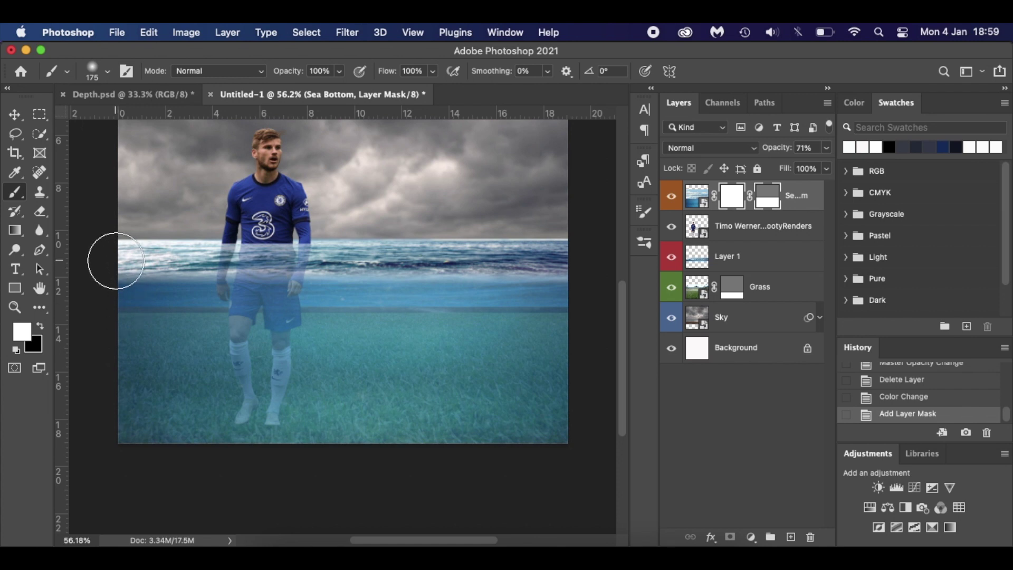
{"action": "mouse_move", "coordinate": [115, 261]}
{"action": "left_mouse_down"}
{"action": "mouse_move", "coordinate": [114, 253]}
{"action": "mouse_move", "coordinate": [194, 248]}
{"action": "mouse_move", "coordinate": [608, 250]}
{"action": "left_mouse_up"}
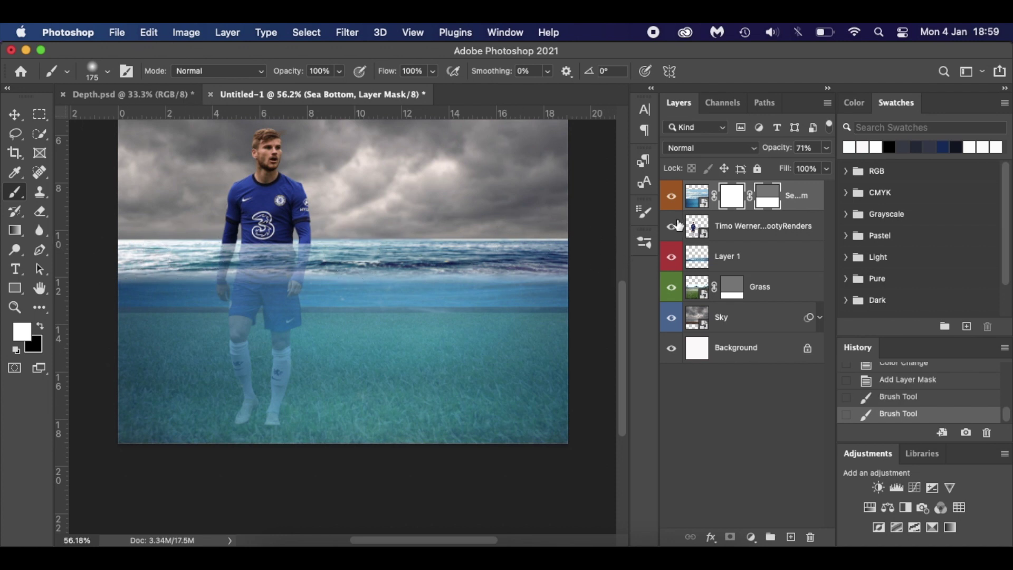
{"action": "key", "text": "x"}
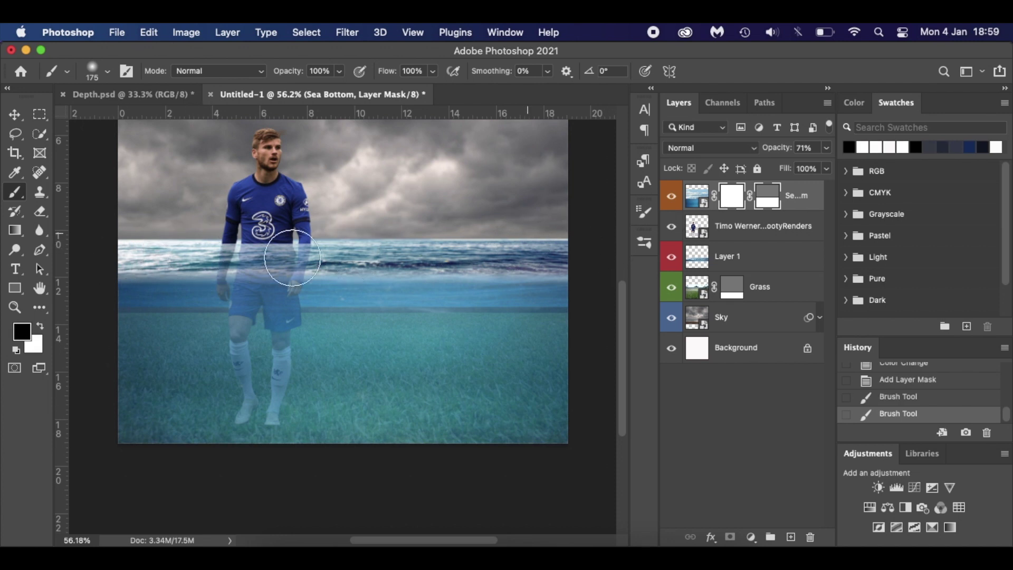
{"action": "mouse_move", "coordinate": [106, 253]}
{"action": "left_mouse_down"}
{"action": "mouse_move", "coordinate": [588, 237]}
{"action": "mouse_move", "coordinate": [612, 246]}
{"action": "left_mouse_up"}
- Hide Layer 1 and set the Sea Bottom layer's opacity to 100%
{"action": "left_click", "coordinate": [671, 258]}
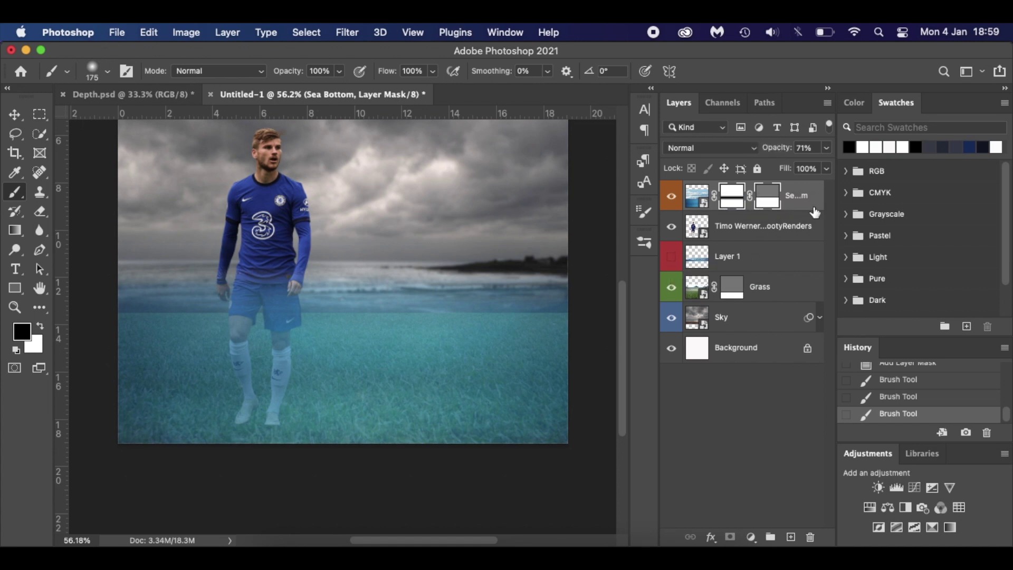
{"action": "left_click_drag", "start_coordinate": [776, 154], "coordinate": [834, 153]}
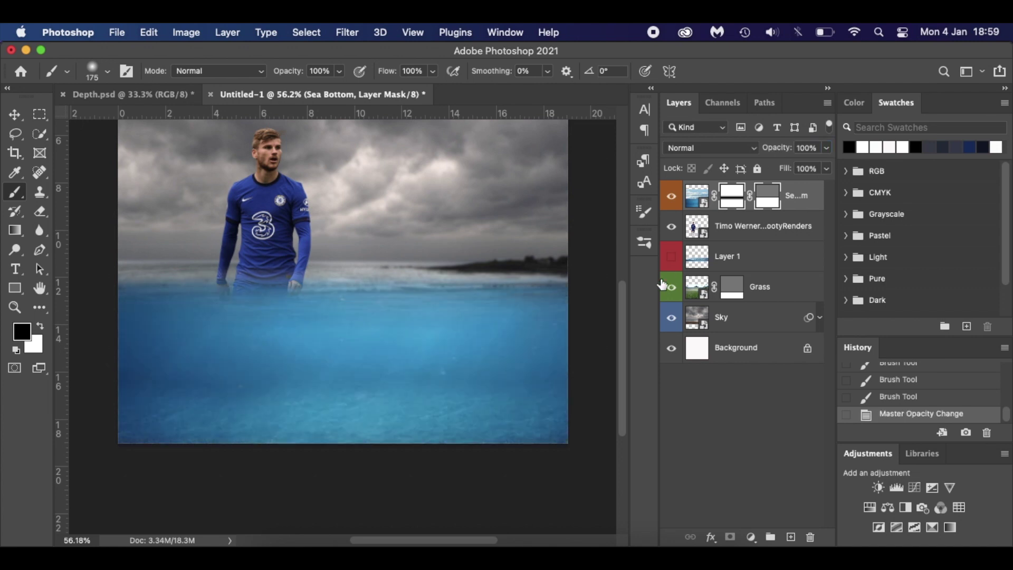
- Show Layer 1, hide the Sea Bottom layer, and add a white layer mask to Layer 1
{"action": "left_click", "coordinate": [671, 257]}
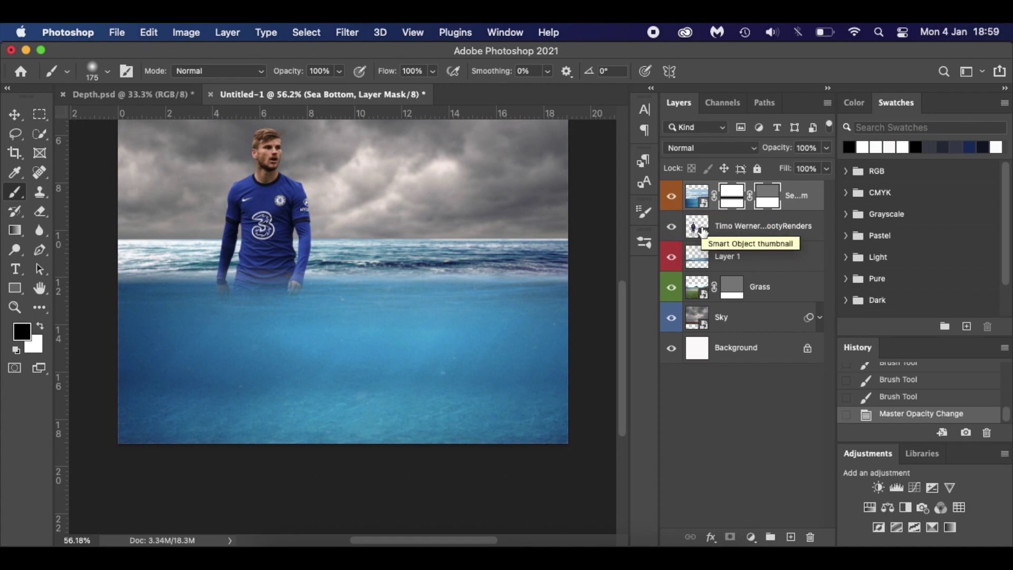
{"action": "left_click", "coordinate": [769, 260]}
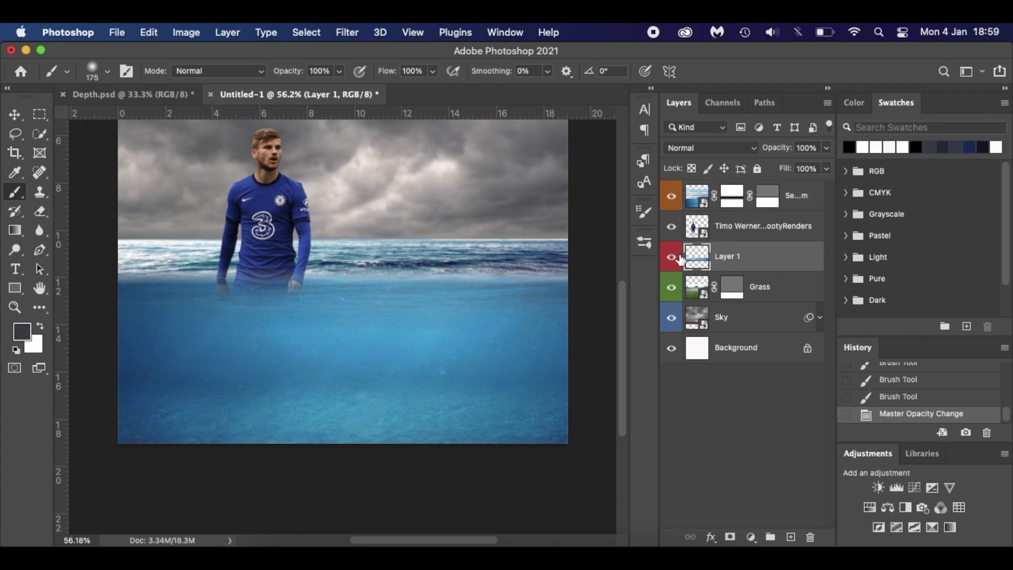
{"action": "left_click", "coordinate": [672, 198]}
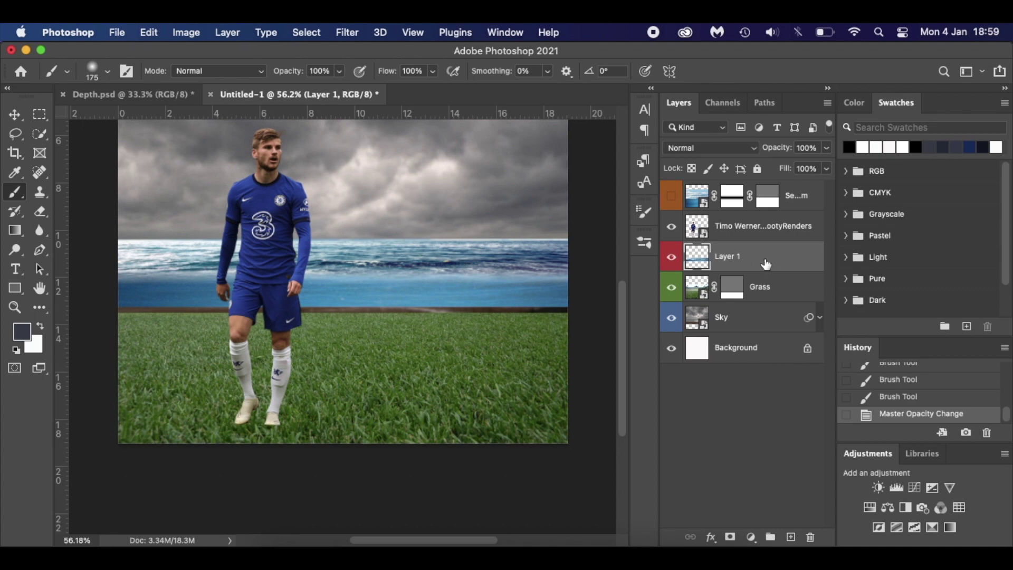
{"action": "left_click", "coordinate": [672, 197]}
{"action": "left_click", "coordinate": [672, 198]}
{"action": "left_click", "coordinate": [671, 197]}
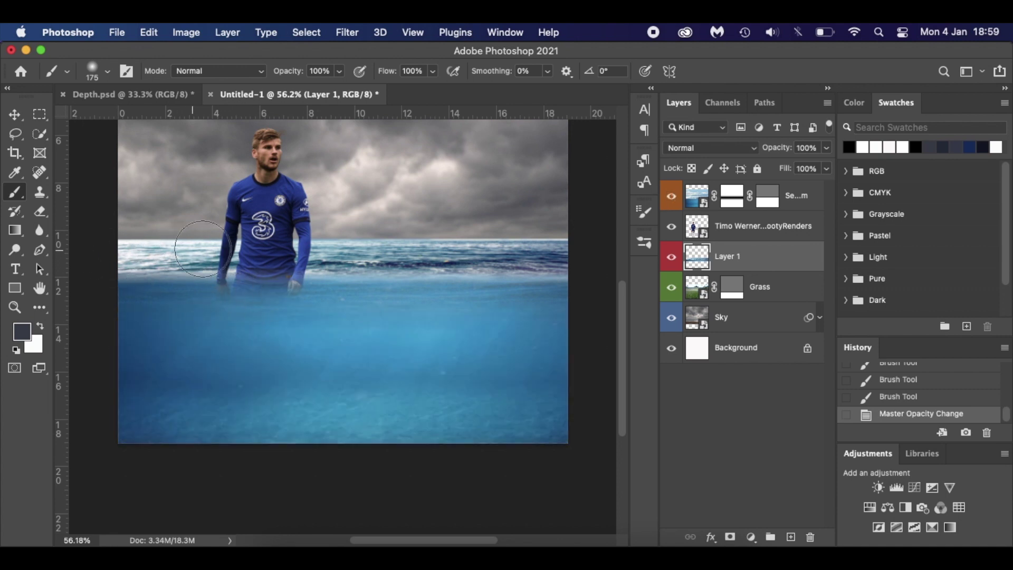
{"action": "left_click", "coordinate": [671, 197]}
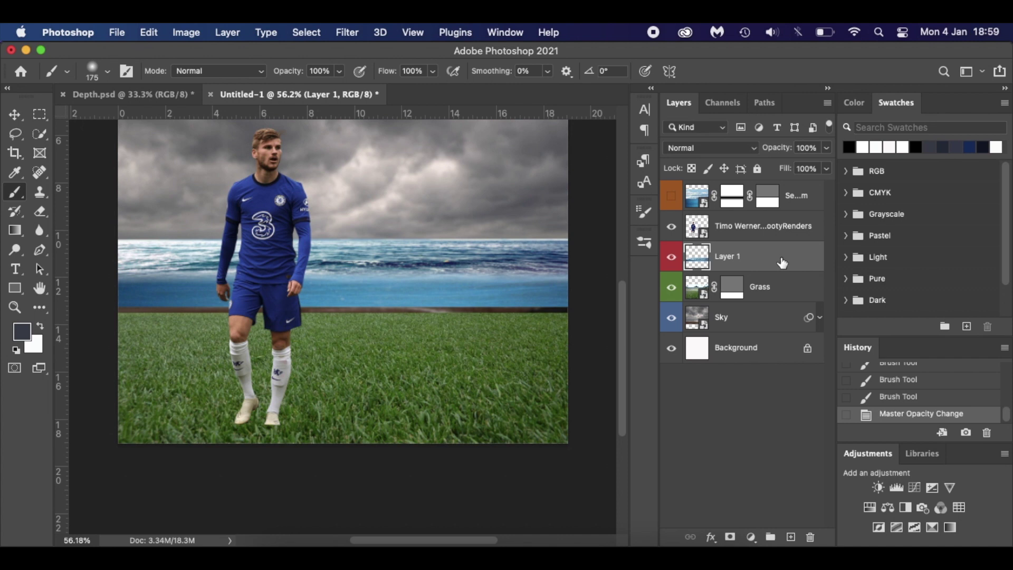
{"action": "left_click", "coordinate": [731, 536]}
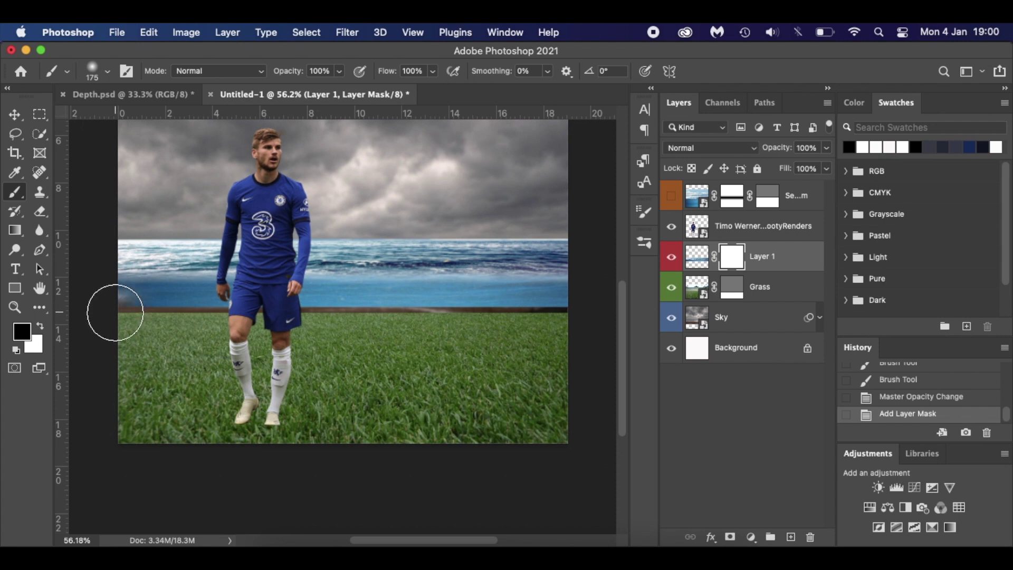
- Paint black on Layer 1's mask along the water's lower edge above the grass, and show Sea Bottom again
{"action": "scroll", "coordinate": [570, 300], "scroll_direction": "right", "scroll_amount": 10}
{"action": "left_click_drag", "start_coordinate": [546, 304], "coordinate": [502, 301]}
{"action": "key", "text": "super+0"}
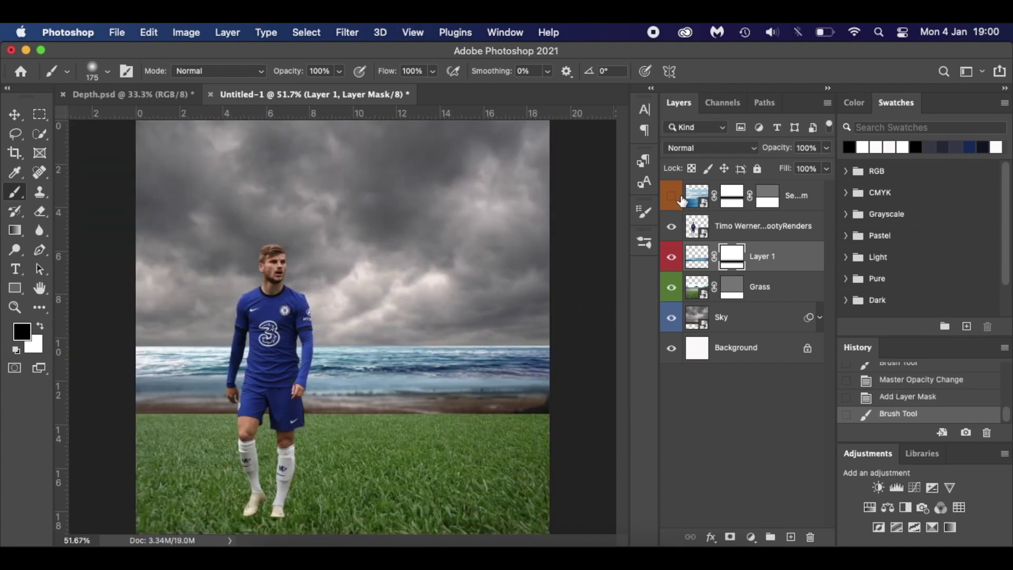
{"action": "left_click", "coordinate": [672, 197]}
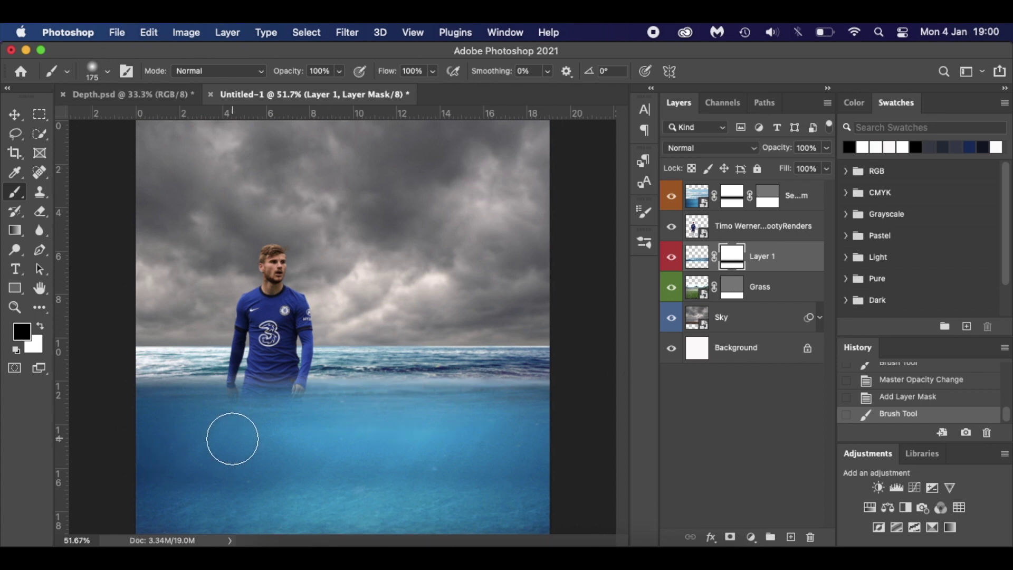
- Paint black on Layer 1's mask just below the waterline with an 80 px brush at 99% opacity
{"action": "key", "text": "9"}
{"action": "key", "text": "9"}
{"action": "key", "text": "bracketleft"}
{"action": "key", "text": "bracketleft"}
{"action": "key", "text": "bracketleft"}
{"action": "key", "text": "bracketleft"}
{"action": "key", "text": "bracketleft"}
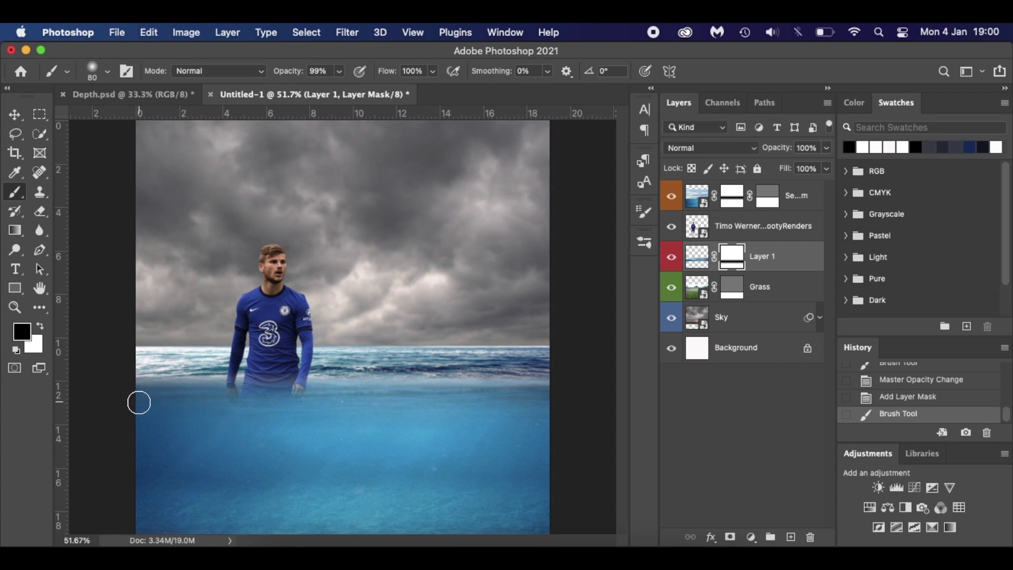
{"action": "left_click_drag", "start_coordinate": [405, 392], "coordinate": [573, 396]}
- Paint white on Sea Bottom's layer mask across the waterline, enlarging the brush to 100 px for the area beneath it
{"action": "left_click", "coordinate": [731, 205]}
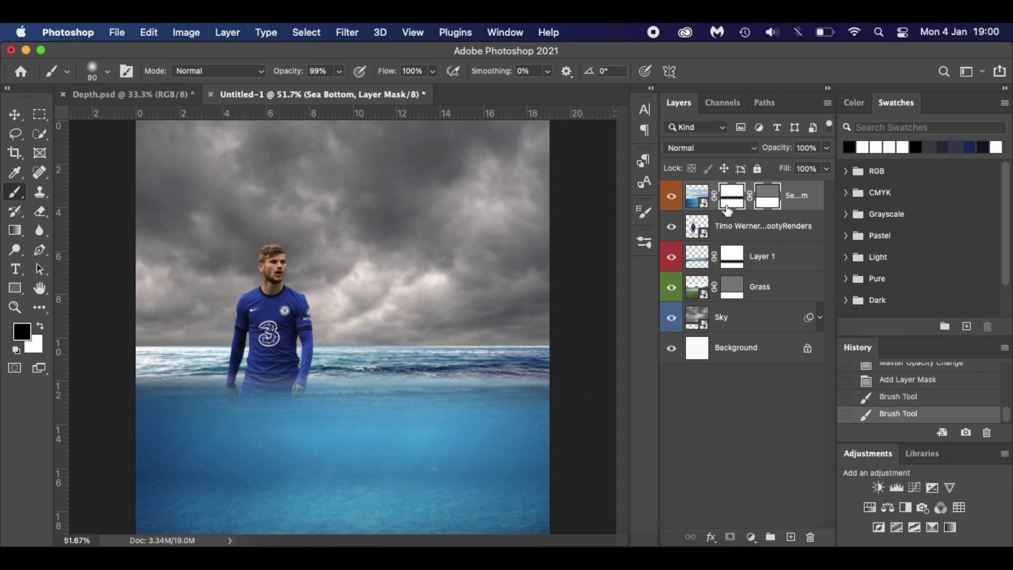
{"action": "key", "text": "x"}
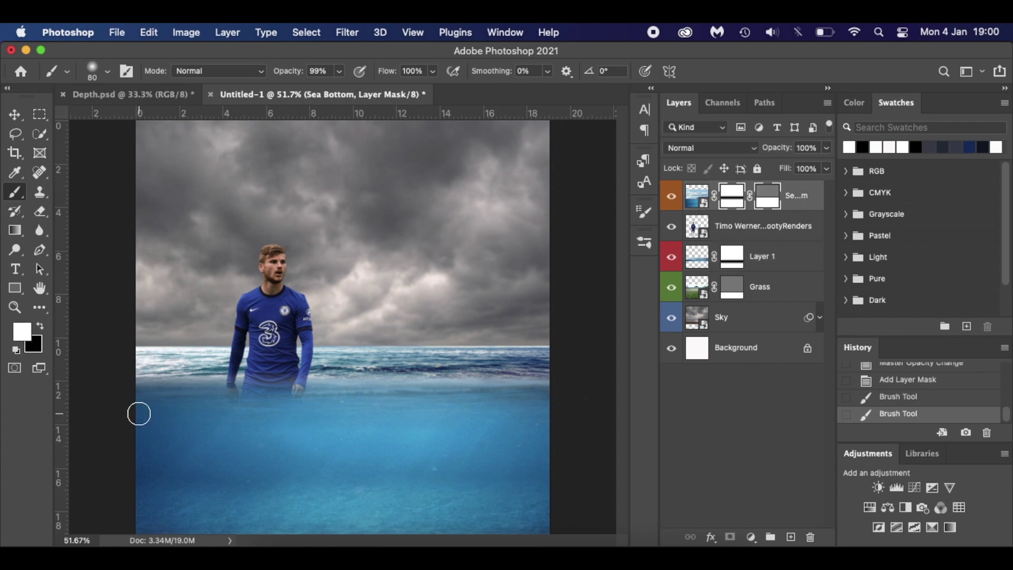
{"action": "mouse_move", "coordinate": [137, 377]}
{"action": "left_mouse_down"}
{"action": "mouse_move", "coordinate": [567, 382]}
{"action": "mouse_move", "coordinate": [561, 378]}
{"action": "left_mouse_up"}
{"action": "key", "text": "bracketright"}
{"action": "key", "text": "bracketright"}
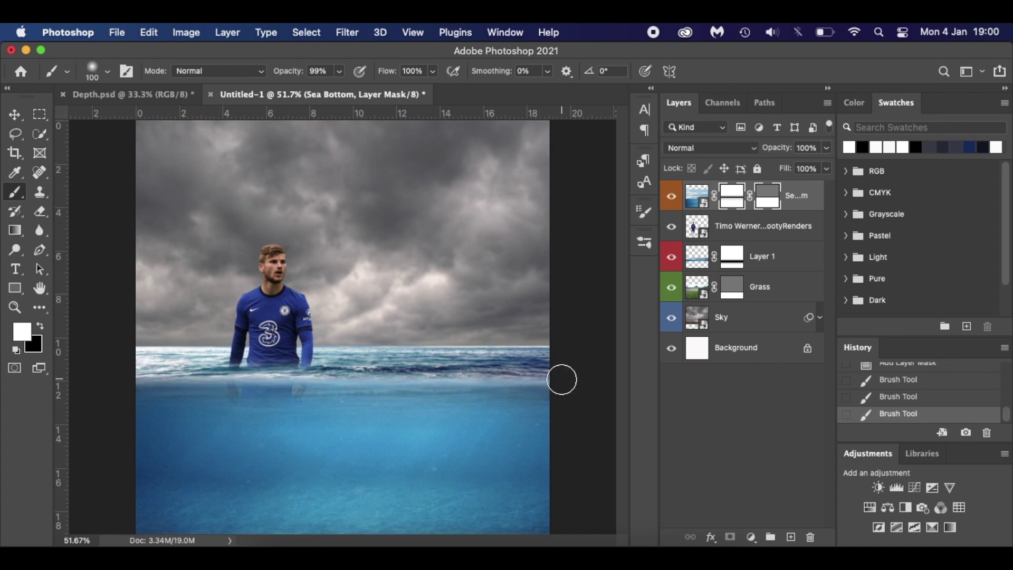
{"action": "left_click_drag", "start_coordinate": [243, 407], "coordinate": [126, 409]}
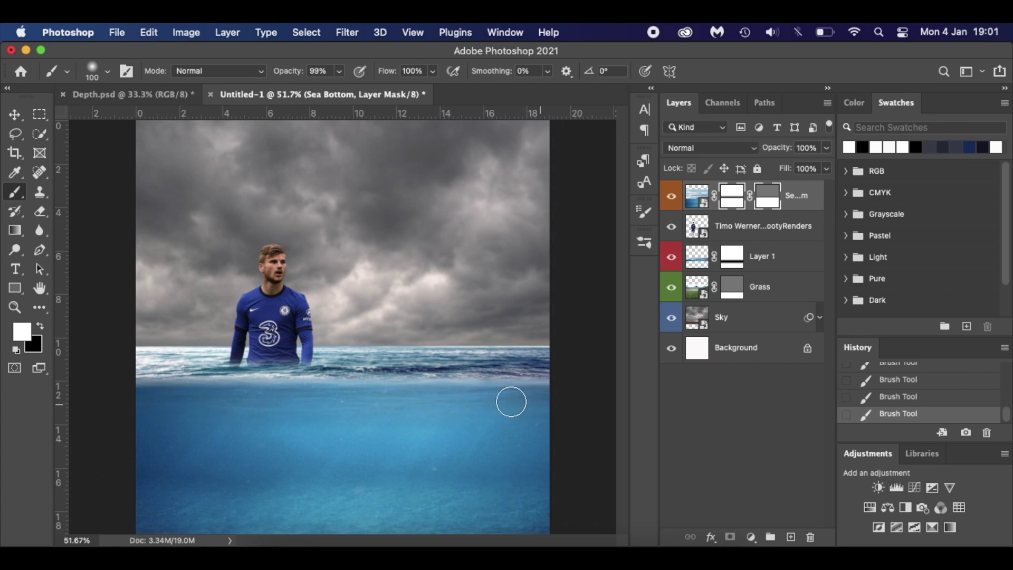
- Set the Sea Bottom layer's opacity to 75%
{"action": "scroll", "coordinate": [530, 349], "scroll_direction": "down", "scroll_amount": 3}
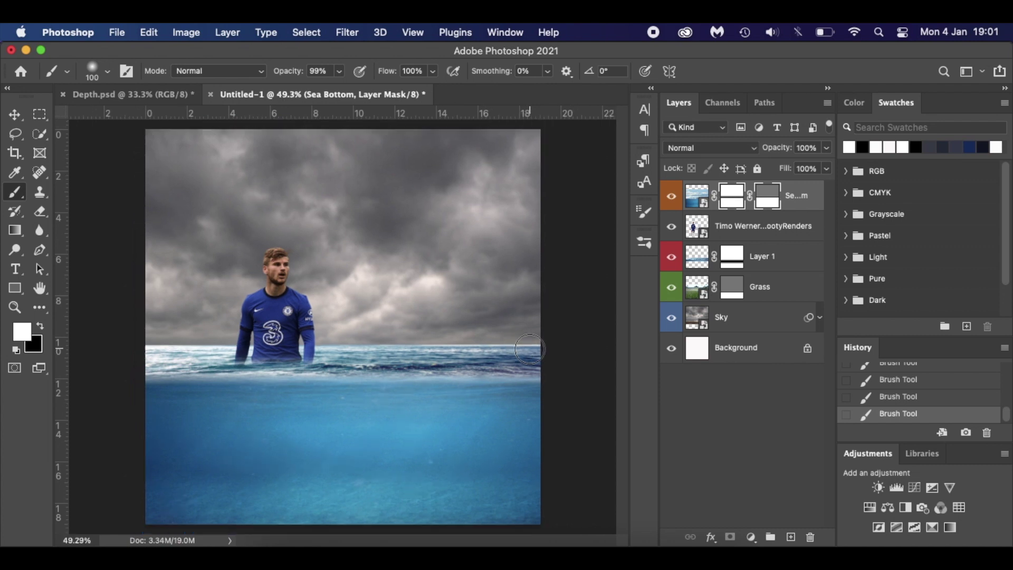
{"action": "scroll", "coordinate": [422, 359], "scroll_direction": "up", "scroll_amount": 3}
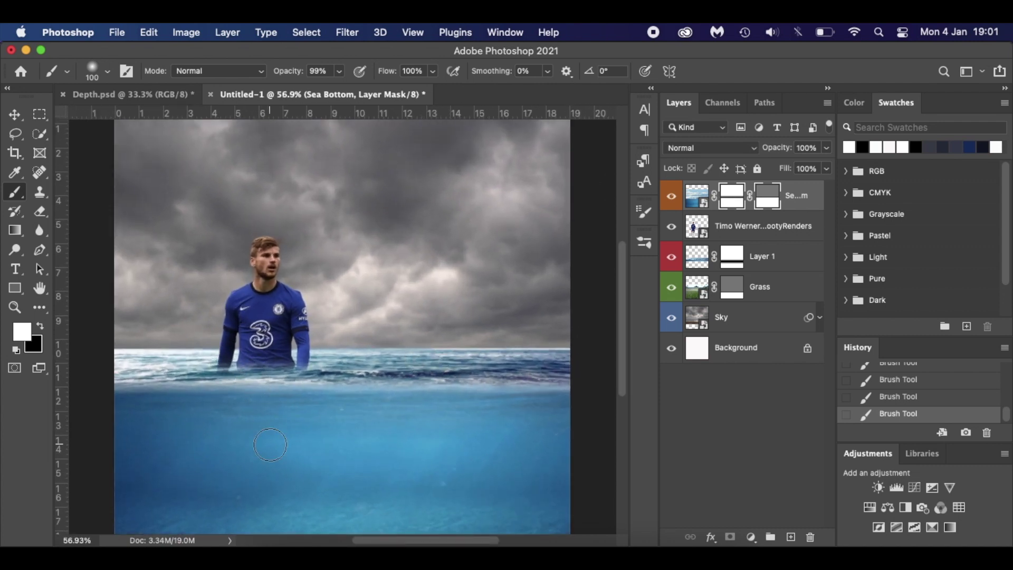
{"action": "scroll", "coordinate": [269, 441], "scroll_direction": "down", "scroll_amount": 2}
{"action": "left_click_drag", "start_coordinate": [782, 151], "coordinate": [763, 150]}
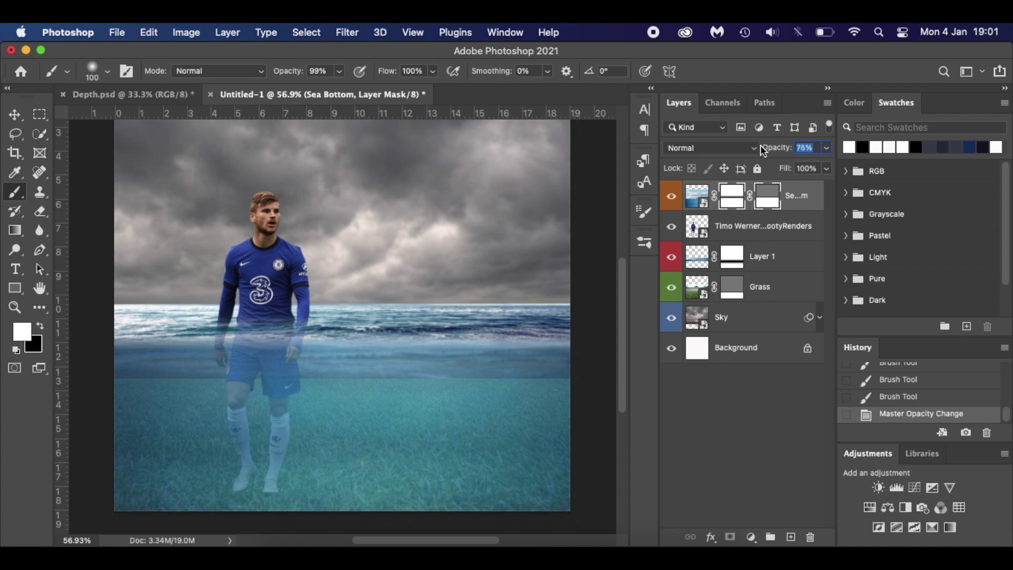
{"action": "key", "text": "Return"}
- Rename Layer 1 as Top Sea
{"action": "double_click", "coordinate": [757, 255]}
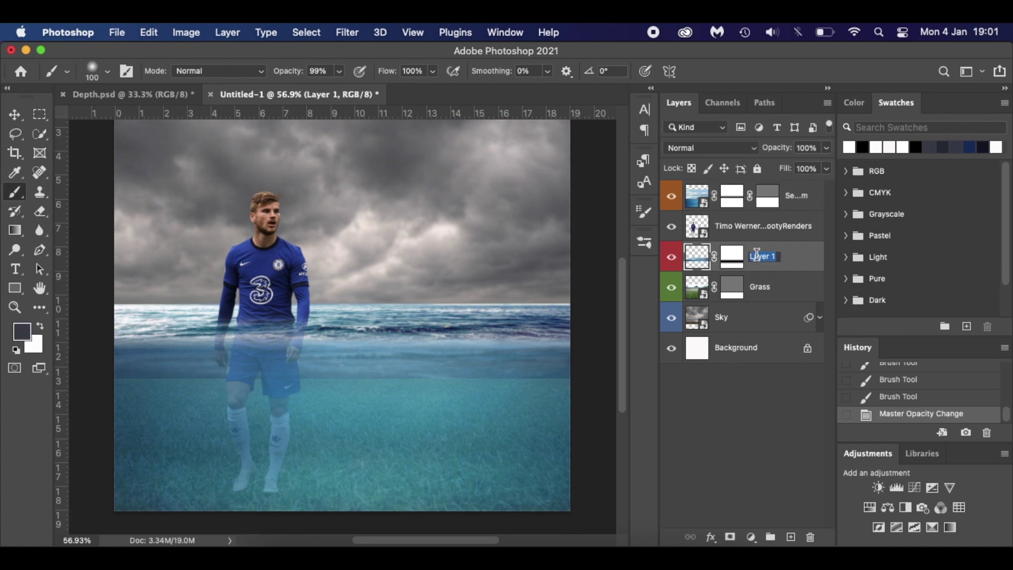
{"action": "type", "text": "Top Sea"}
{"action": "key", "text": "Return"}
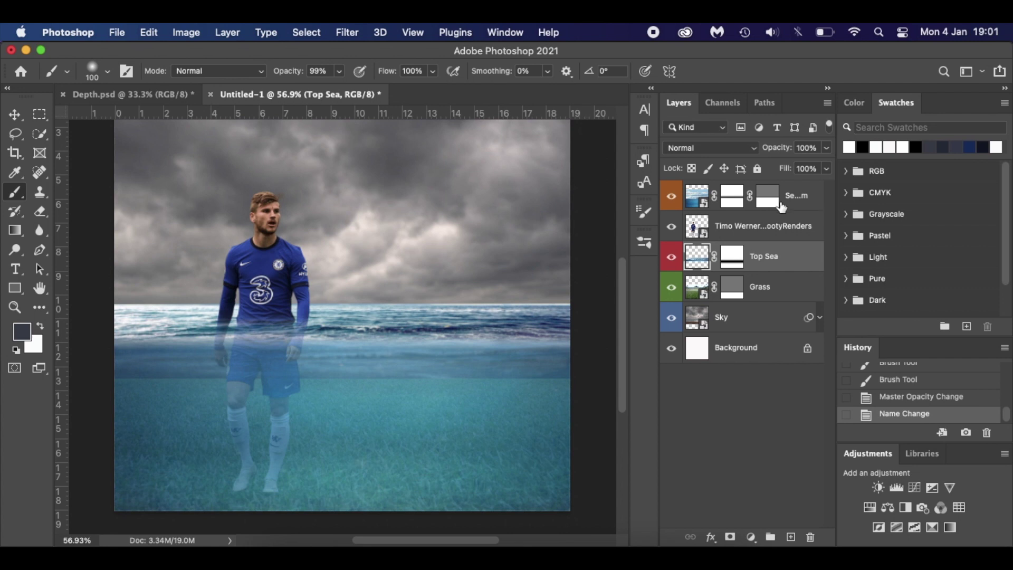
- Select Sea Bottom's layer mask and set up the Hard Round brush at 100 px with 86% hardness
{"action": "left_click", "coordinate": [671, 198]}
{"action": "left_click", "coordinate": [671, 199]}
{"action": "left_click", "coordinate": [671, 199]}
{"action": "left_click", "coordinate": [732, 197]}
{"action": "key", "text": "d"}
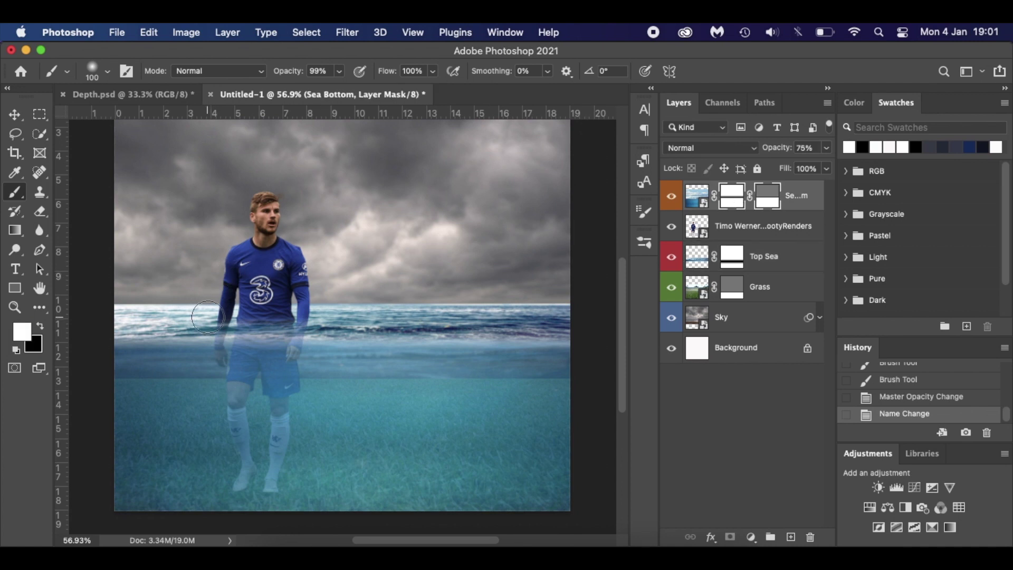
{"action": "right_click", "coordinate": [227, 339]}
{"action": "left_click", "coordinate": [298, 496]}
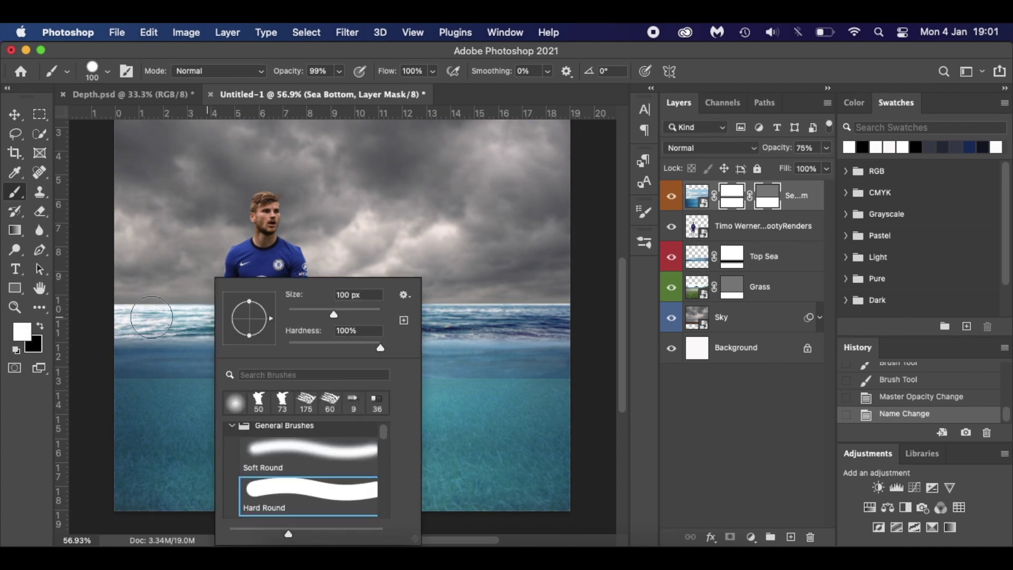
{"action": "left_click", "coordinate": [368, 349]}
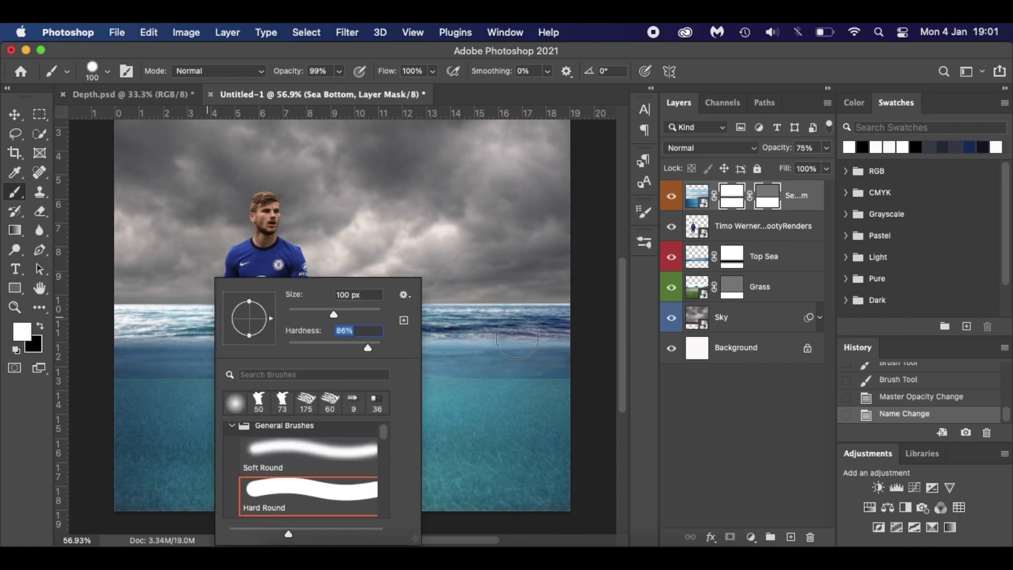
- Paint black on Sea Bottom's layer mask across the full width of the wave band
{"action": "left_click_drag", "start_coordinate": [536, 316], "coordinate": [564, 322]}
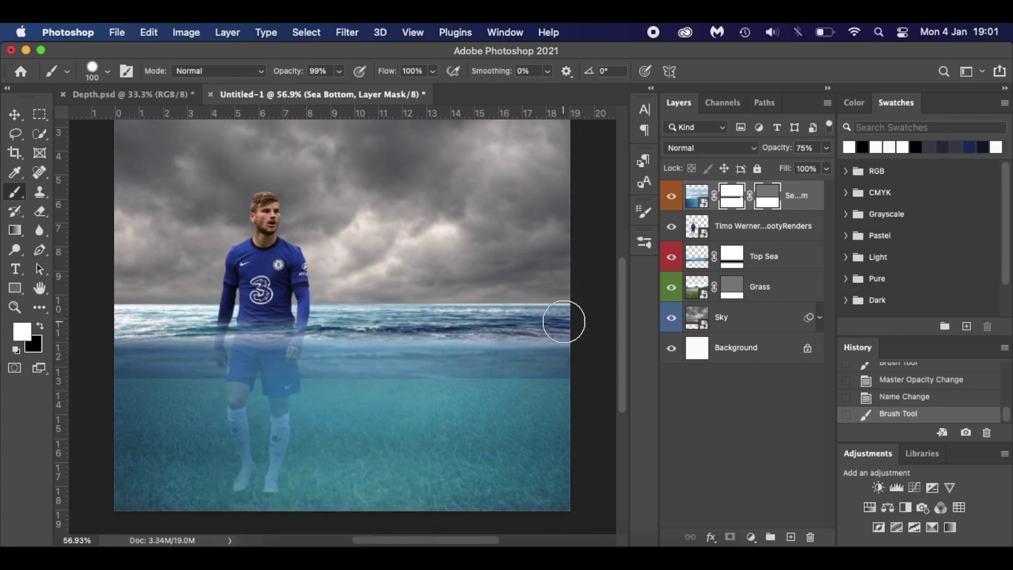
{"action": "key", "text": "x"}
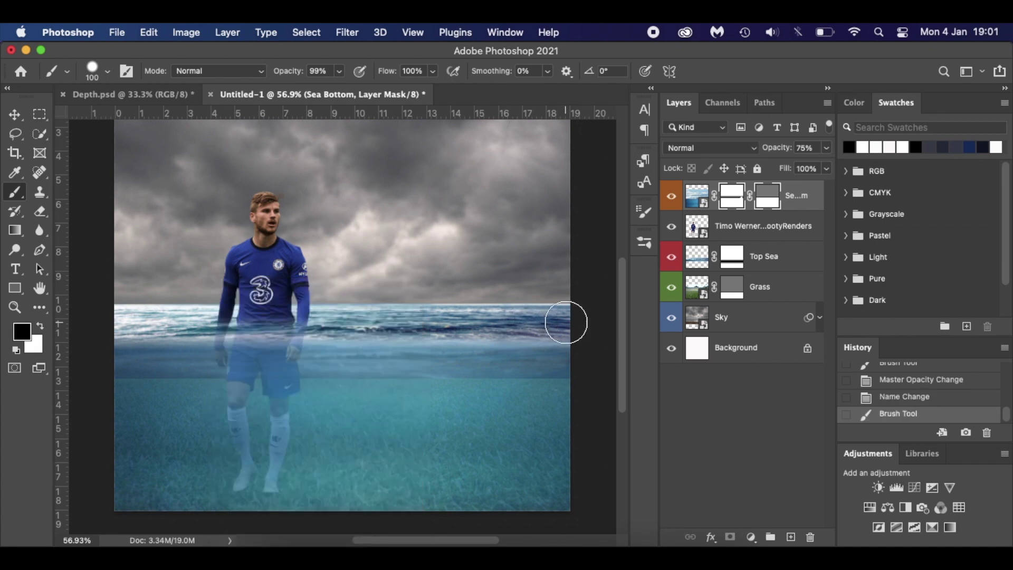
{"action": "mouse_move", "coordinate": [566, 322]}
{"action": "left_mouse_down"}
{"action": "mouse_move", "coordinate": [230, 327]}
{"action": "mouse_move", "coordinate": [89, 309]}
{"action": "left_mouse_up"}
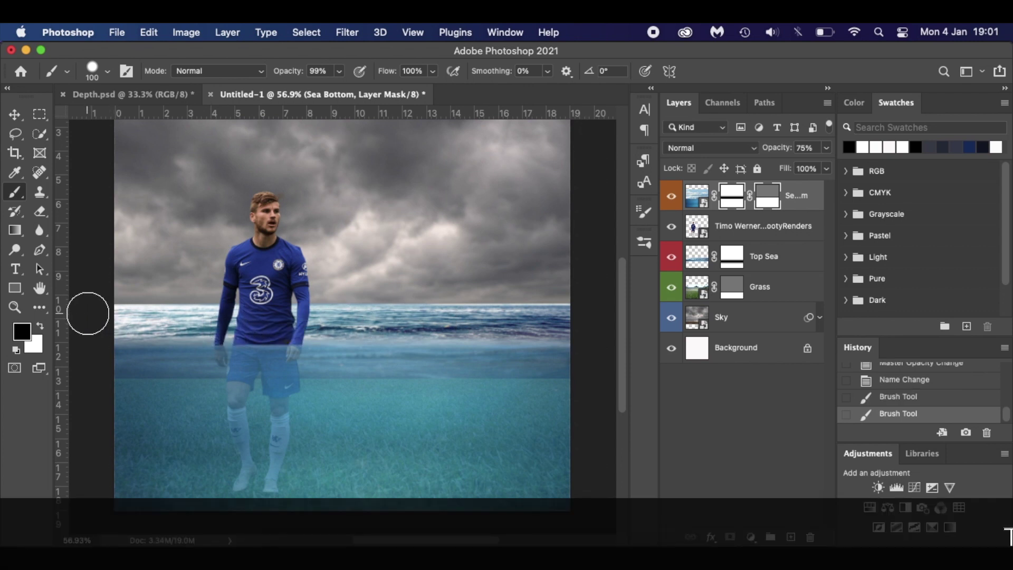
- Paint white on Sea Bottom's layer mask just below the waves, and check the blend with the player render temporarily hidden
{"action": "key", "text": "x"}
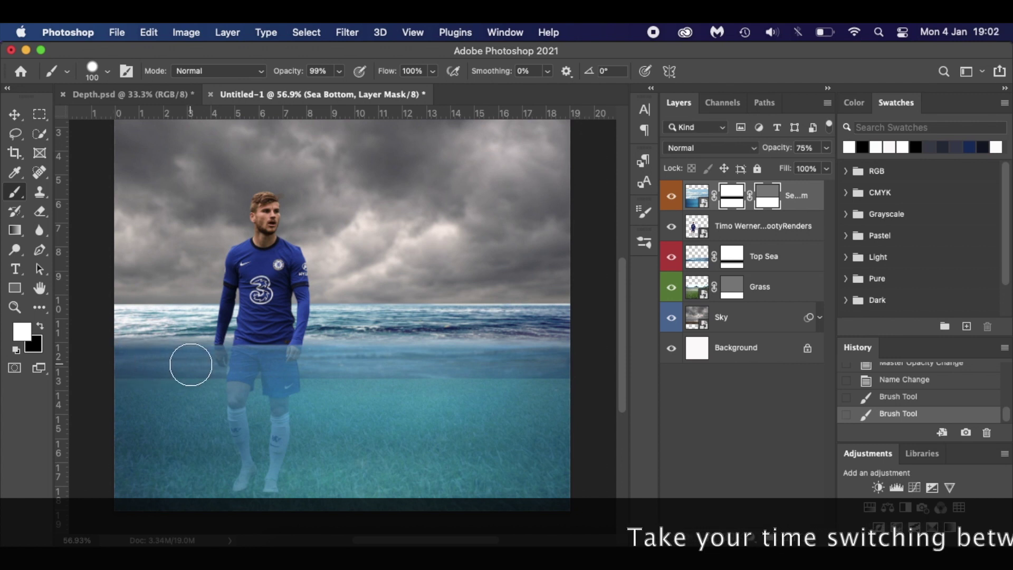
{"action": "left_click_drag", "start_coordinate": [609, 365], "coordinate": [606, 362]}
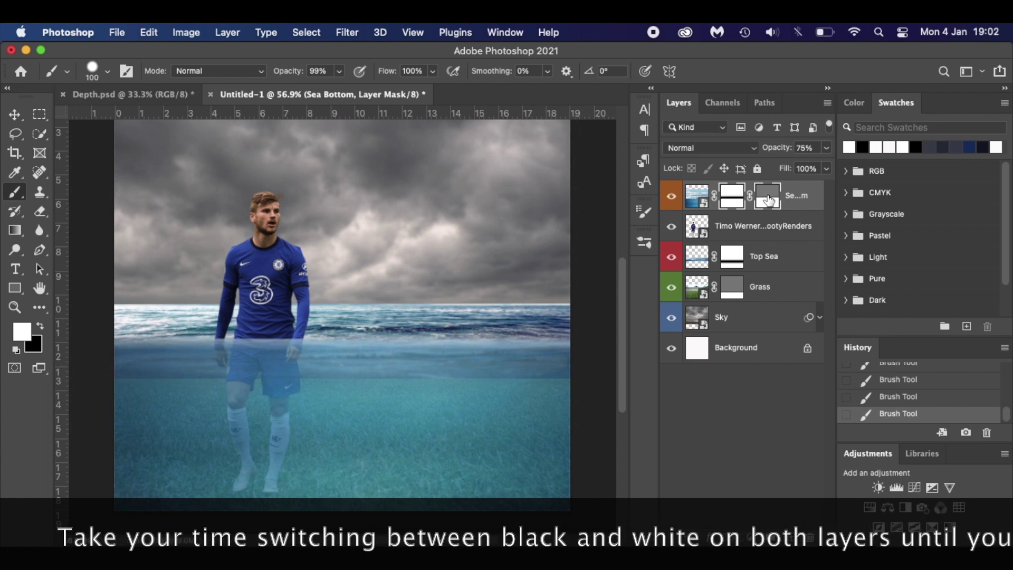
{"action": "left_click", "coordinate": [673, 228]}
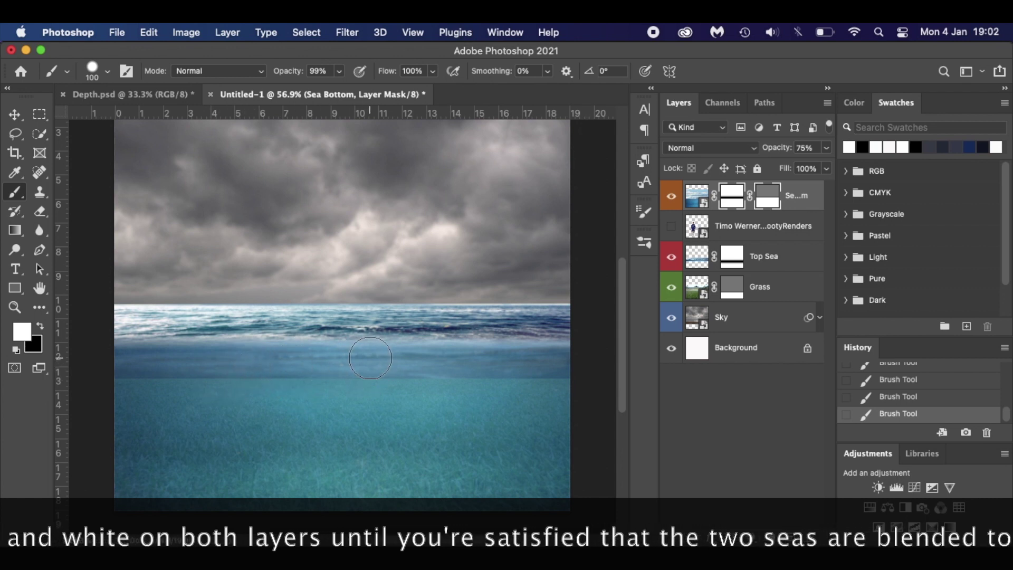
{"action": "left_click", "coordinate": [673, 228]}
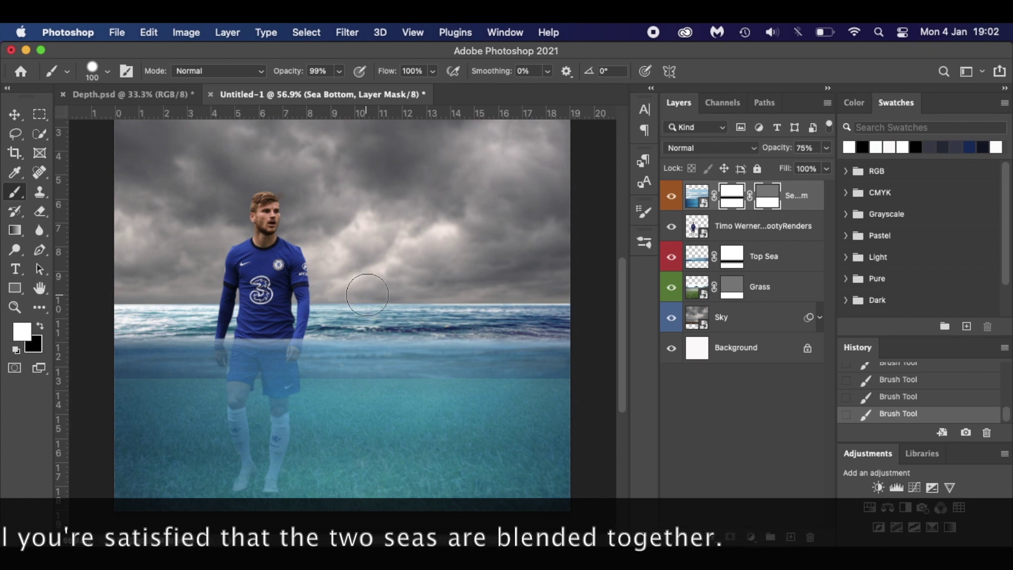
- Add a white layer mask to the player render and set up a black Soft Round brush at 60 px with 0% hardness
{"action": "left_click", "coordinate": [768, 231]}
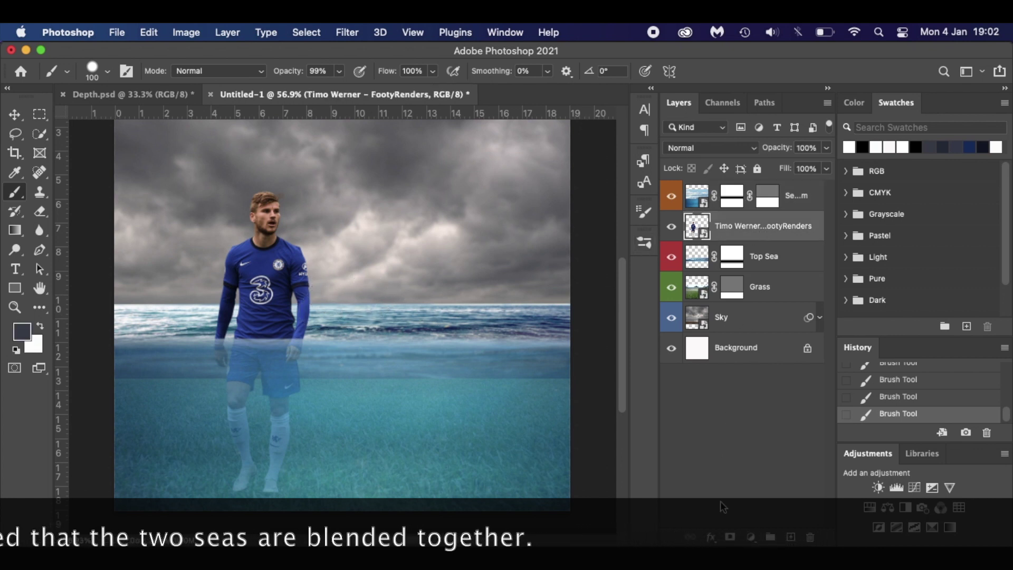
{"action": "left_click", "coordinate": [730, 537]}
{"action": "key", "text": "d"}
{"action": "key", "text": "bracketleft"}
{"action": "key", "text": "bracketleft"}
{"action": "key", "text": "bracketleft"}
{"action": "key", "text": "bracketleft"}
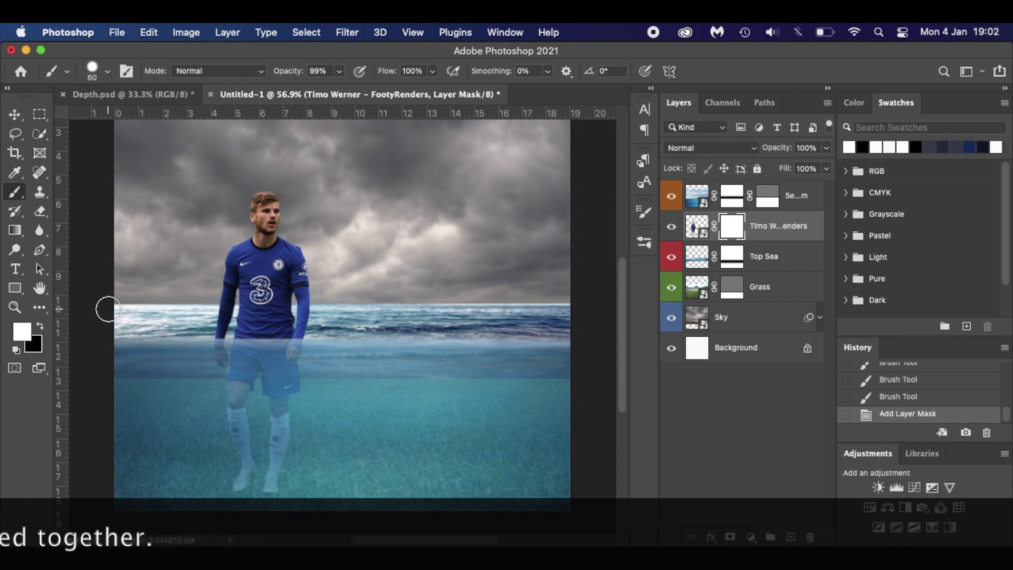
{"action": "key", "text": "x"}
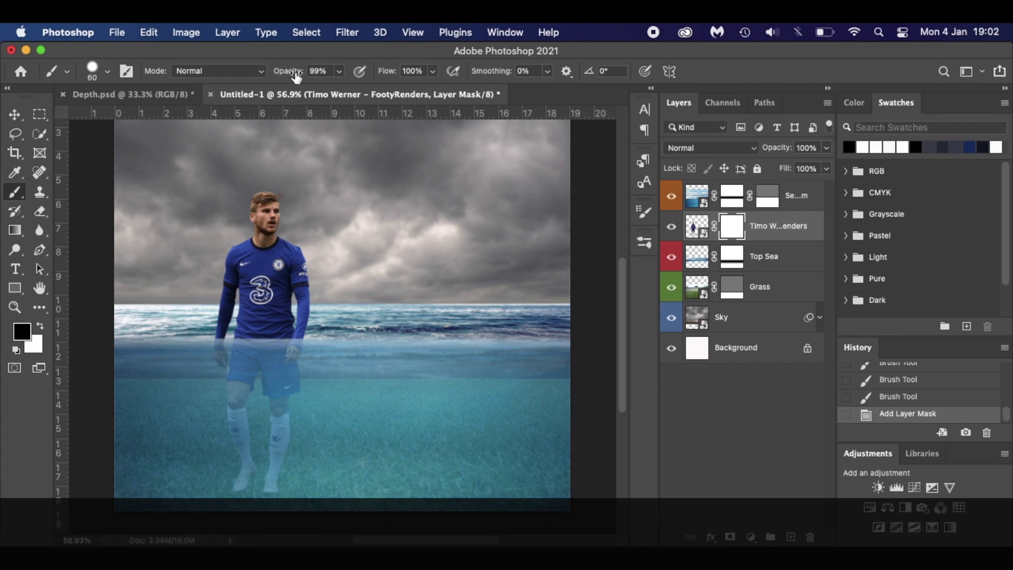
{"action": "right_click", "coordinate": [323, 296]}
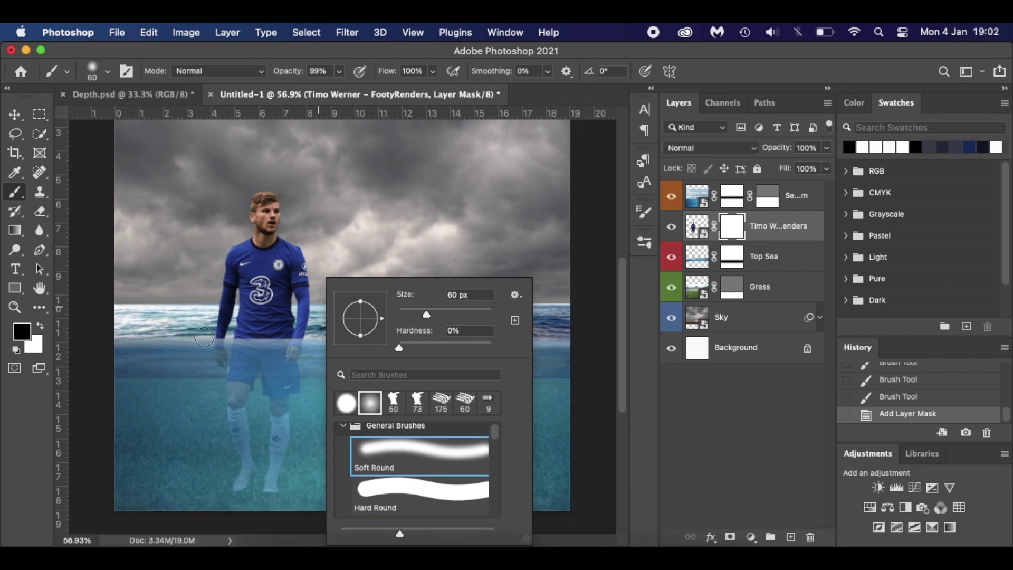
- Paint black on the player's mask across the waist and forearms at the waterline, refining the edge with a 40 px brush
{"action": "mouse_move", "coordinate": [202, 337]}
{"action": "left_mouse_down"}
{"action": "mouse_move", "coordinate": [362, 340]}
{"action": "mouse_move", "coordinate": [180, 340]}
{"action": "mouse_move", "coordinate": [373, 343]}
{"action": "left_mouse_up"}
{"action": "scroll", "coordinate": [336, 337], "scroll_direction": "up", "scroll_amount": 4}
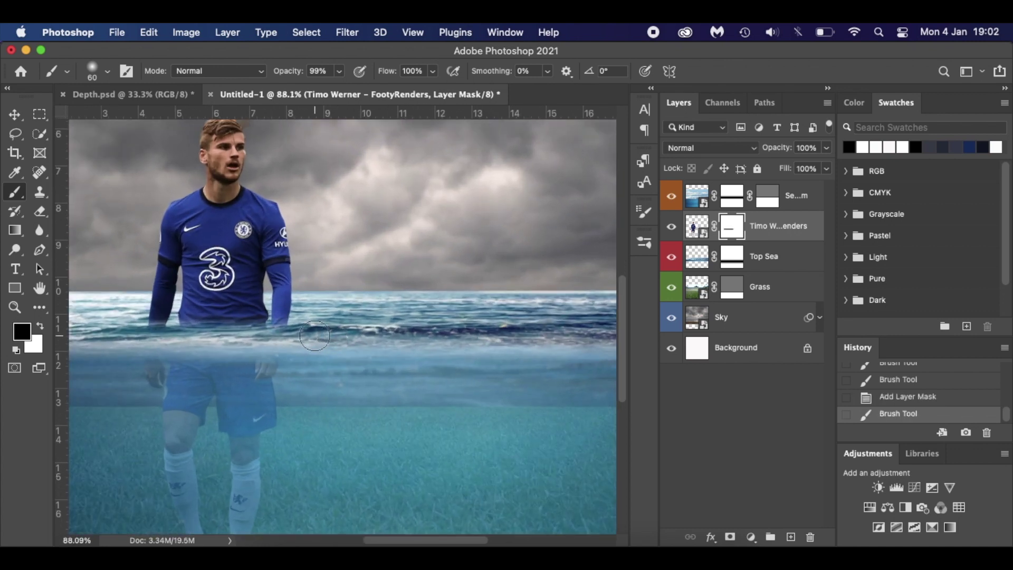
{"action": "key", "text": "bracketleft"}
{"action": "key", "text": "bracketleft"}
{"action": "left_click_drag", "start_coordinate": [246, 338], "coordinate": [98, 347]}
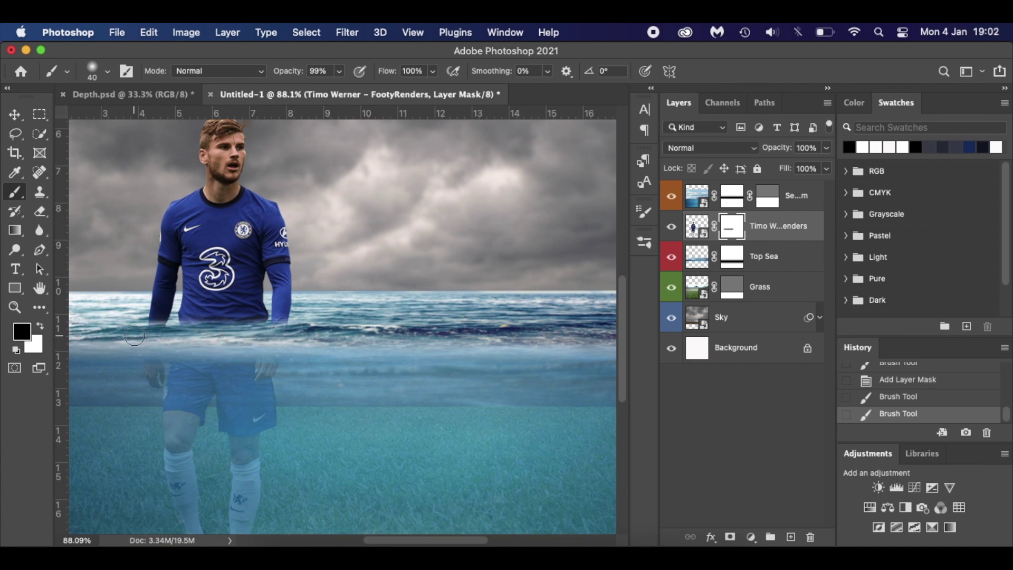
{"action": "left_click_drag", "start_coordinate": [180, 331], "coordinate": [109, 336]}
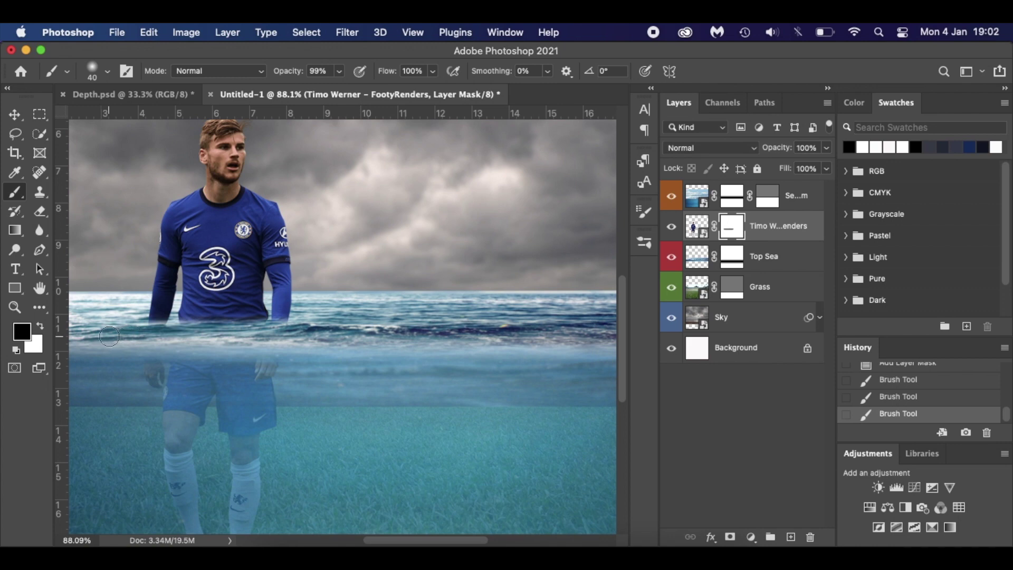
- Place the second player render directly beneath Sea Bottom, scaled to 12.37% and positioned to the right of the first player
{"action": "key", "text": "super+0"}
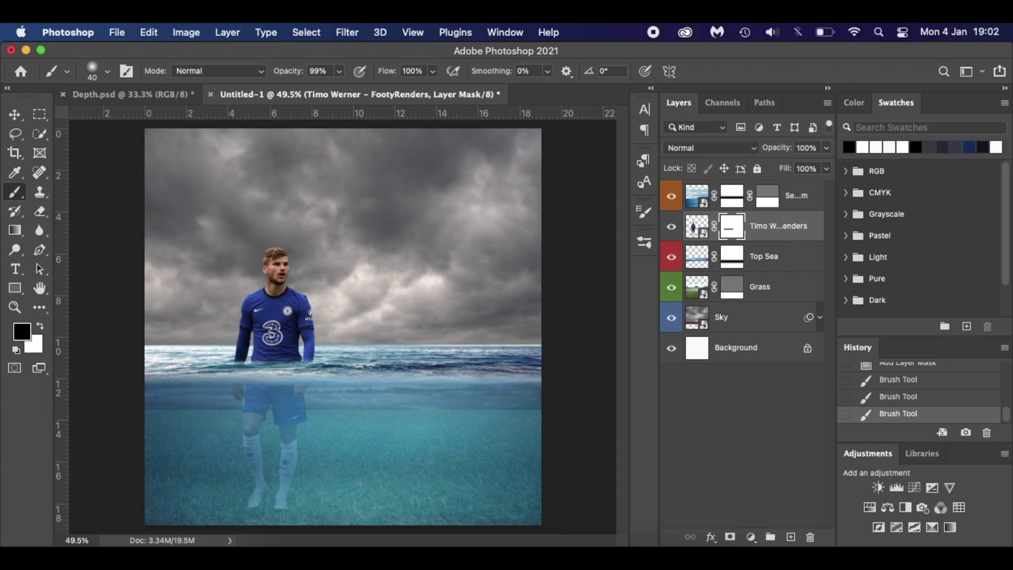
{"action": "left_click_drag", "start_coordinate": [631, 397], "coordinate": [411, 341]}
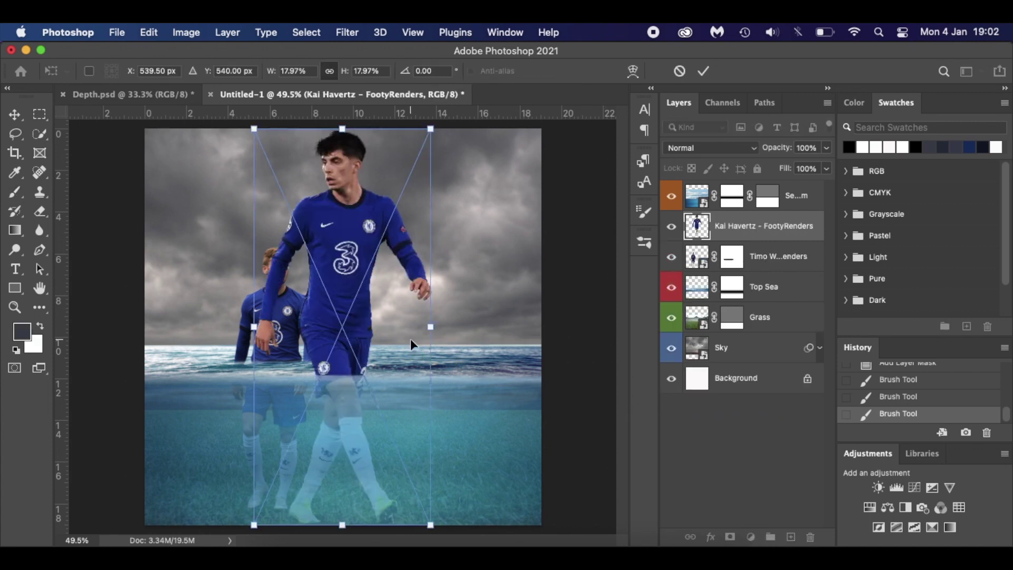
{"action": "left_click_drag", "start_coordinate": [257, 127], "coordinate": [346, 254]}
{"action": "left_click_drag", "start_coordinate": [375, 338], "coordinate": [415, 317]}
{"action": "left_click_drag", "start_coordinate": [351, 244], "coordinate": [349, 232]}
{"action": "left_click_drag", "start_coordinate": [390, 308], "coordinate": [385, 302]}
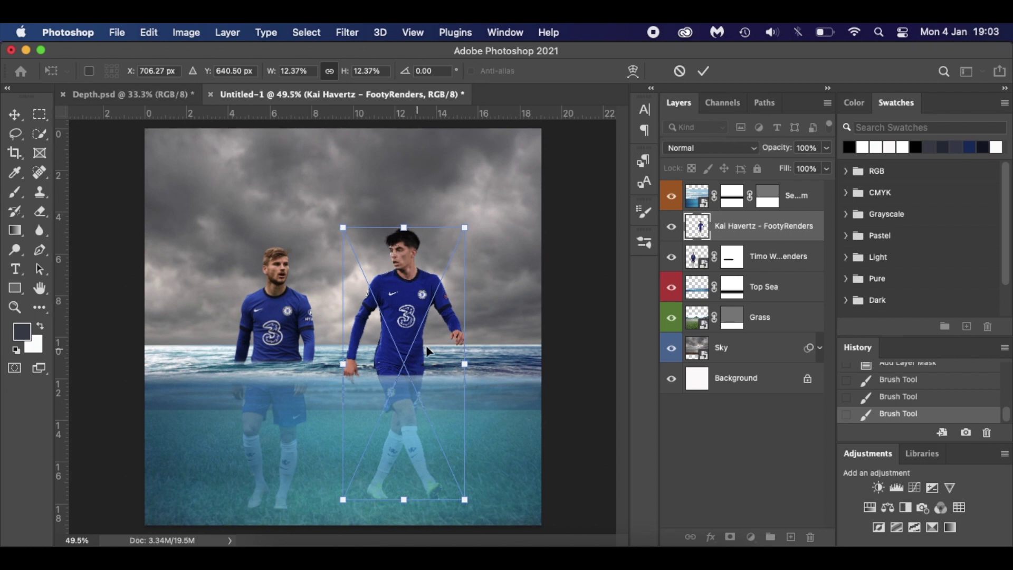
{"action": "key", "text": "Return"}
{"action": "key", "text": "b"}
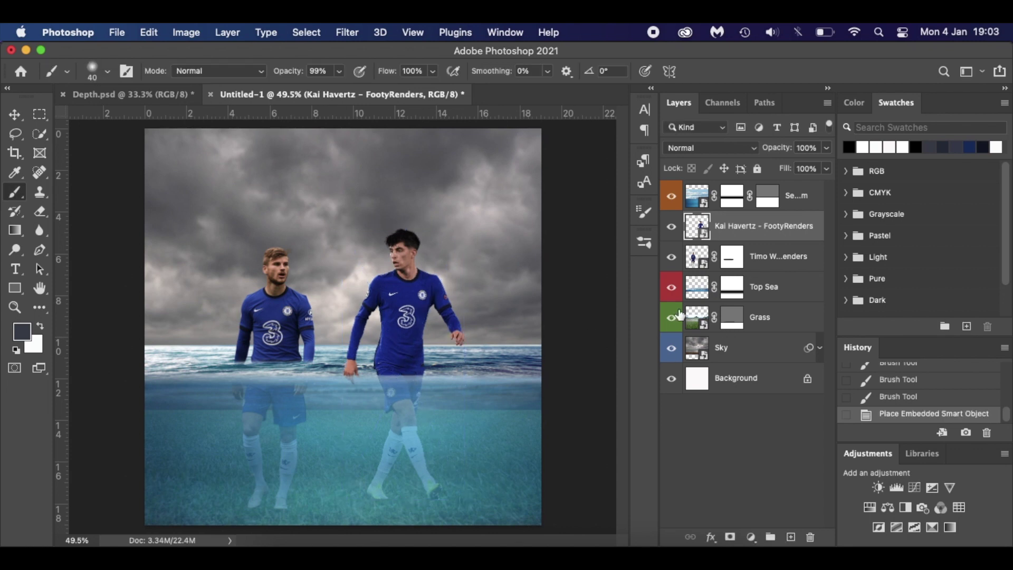
- Delete the left player's layer mask and scale that player render up to 19.67%
{"action": "left_click", "coordinate": [732, 263]}
{"action": "right_click", "coordinate": [732, 263]}
{"action": "left_click", "coordinate": [750, 292]}
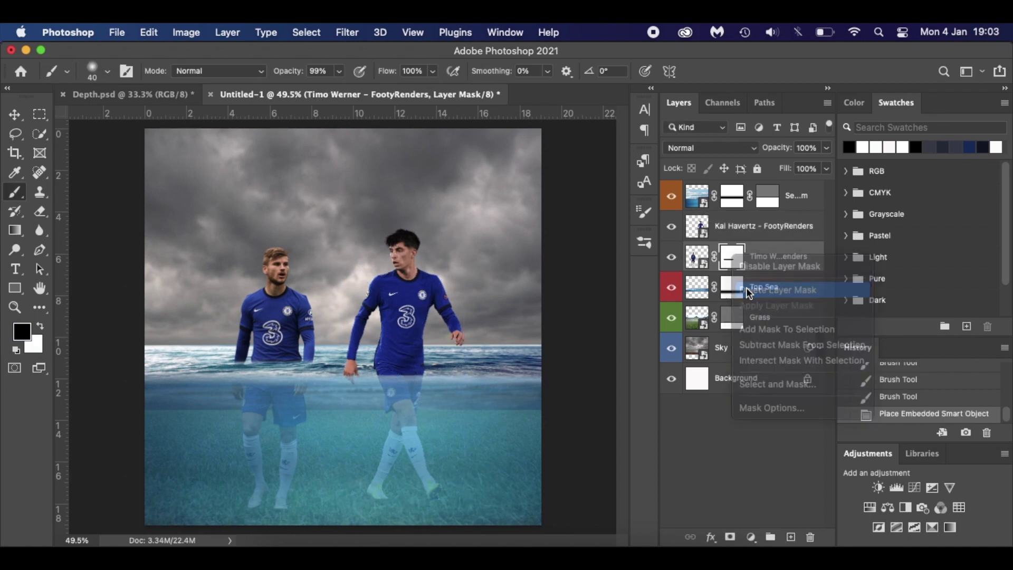
{"action": "key", "text": "super+t"}
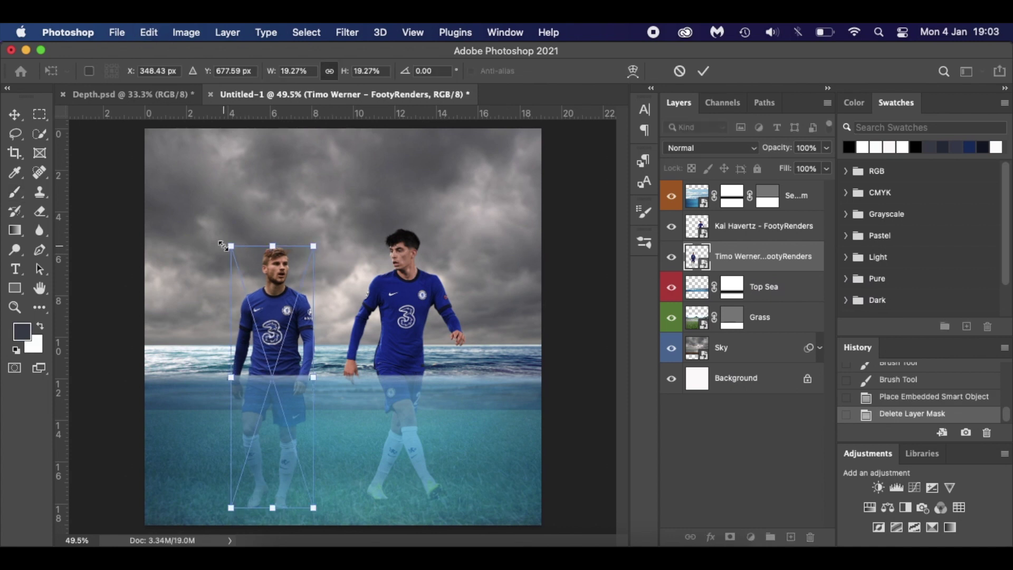
{"action": "mouse_move", "coordinate": [228, 246]}
{"action": "left_mouse_down"}
{"action": "mouse_move", "coordinate": [211, 227]}
{"action": "mouse_move", "coordinate": [227, 240]}
{"action": "left_mouse_up"}
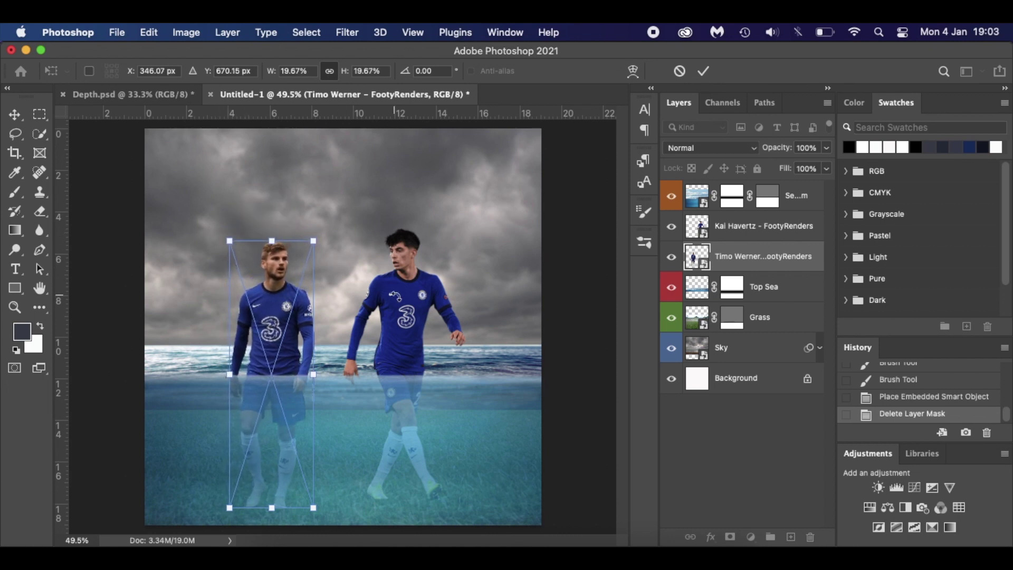
{"action": "key", "text": "Return"}
{"action": "key", "text": "b"}
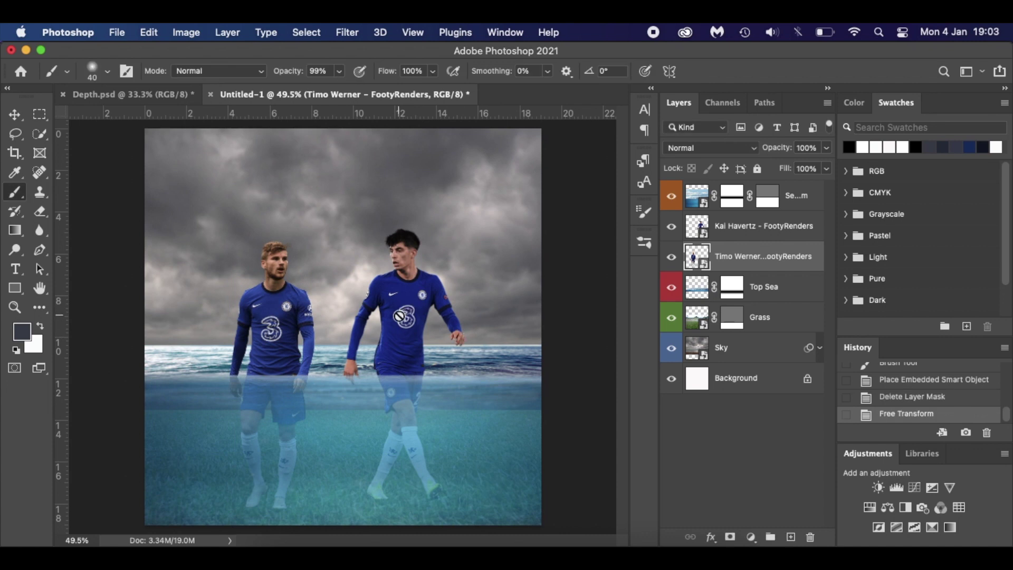
- Scale the right player render down slightly so its head sits level with the left player's
{"action": "left_click", "coordinate": [776, 234]}
{"action": "key", "text": "ctrl+t"}
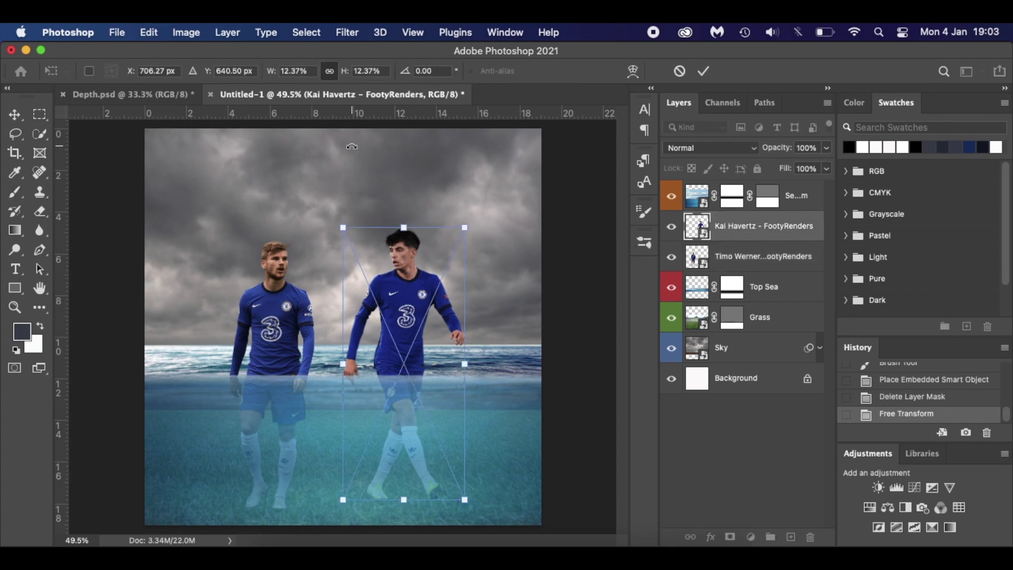
{"action": "mouse_move", "coordinate": [344, 230]}
{"action": "left_mouse_down"}
{"action": "mouse_move", "coordinate": [355, 241]}
{"action": "mouse_move", "coordinate": [347, 237]}
{"action": "left_mouse_up"}
{"action": "key", "text": "Return"}
{"action": "key", "text": "Return"}
{"action": "key", "text": "b"}
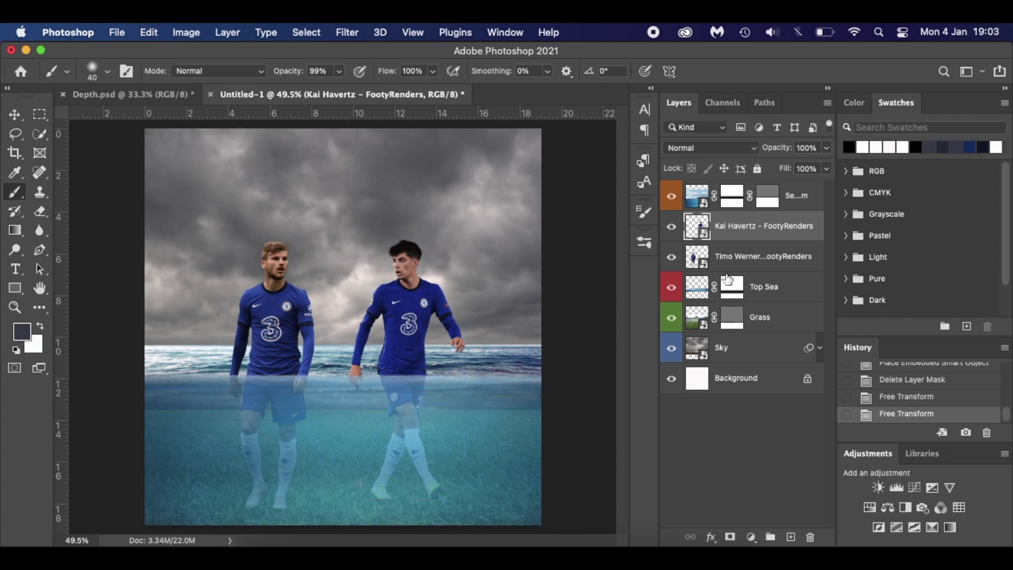
- Add a layer mask to the left player and paint black across the waist and forearms at the waterline with a 60 px brush
{"action": "left_click", "coordinate": [756, 255]}
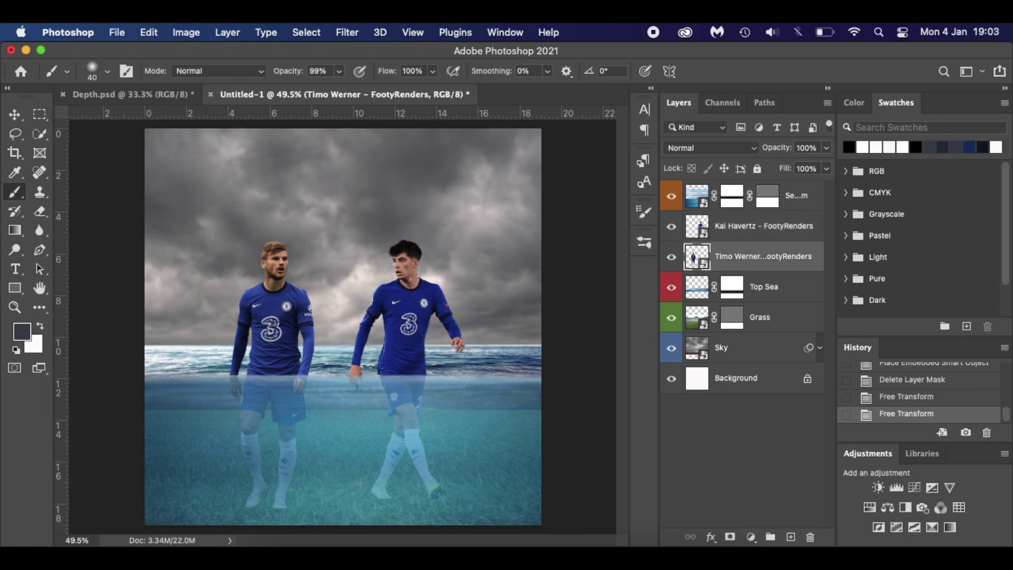
{"action": "left_click", "coordinate": [731, 537]}
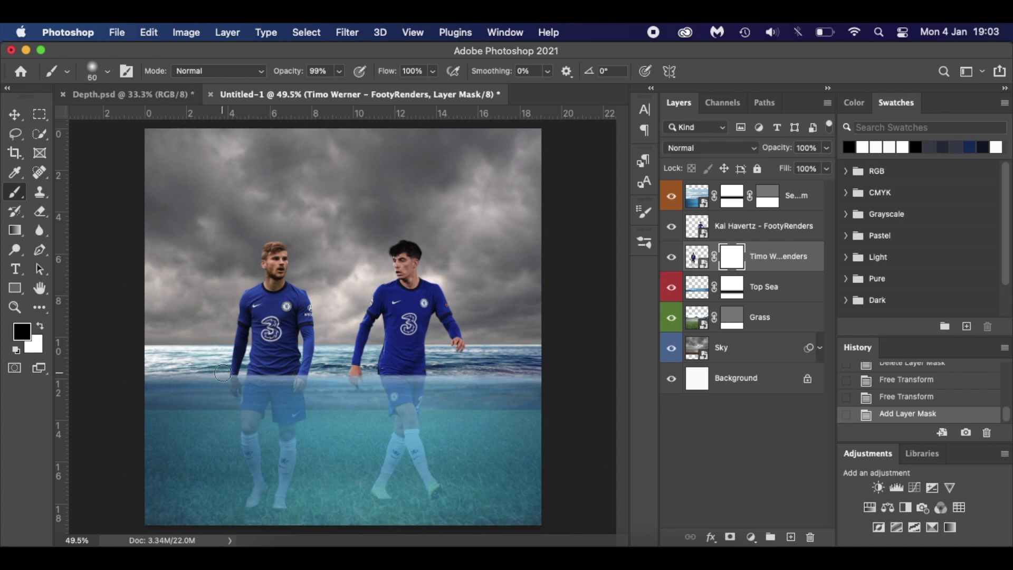
{"action": "mouse_move", "coordinate": [222, 373]}
{"action": "left_mouse_down"}
{"action": "mouse_move", "coordinate": [337, 379]}
{"action": "mouse_move", "coordinate": [215, 370]}
{"action": "mouse_move", "coordinate": [321, 369]}
{"action": "mouse_move", "coordinate": [205, 368]}
{"action": "left_mouse_up"}
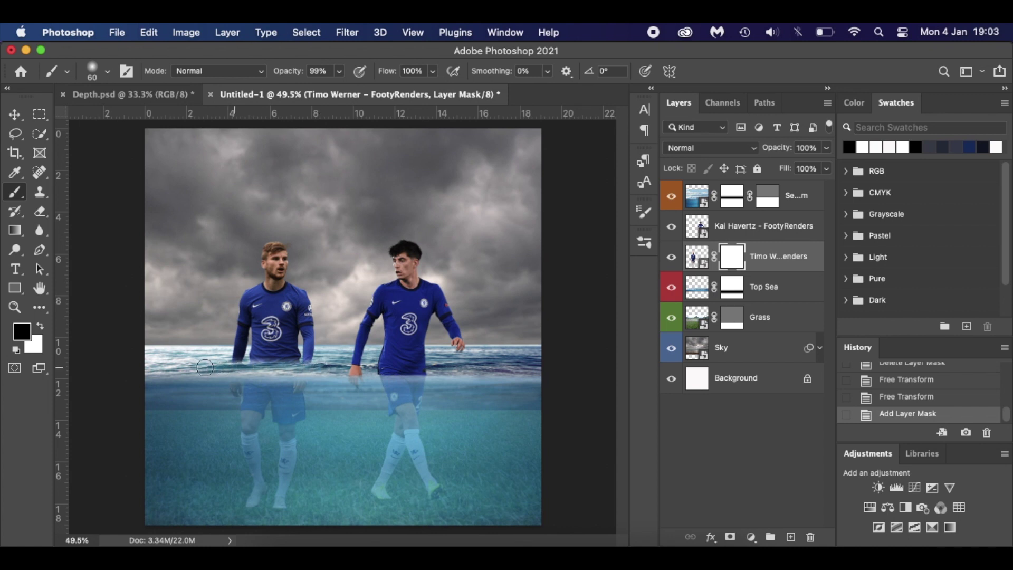
{"action": "left_click_drag", "start_coordinate": [280, 375], "coordinate": [274, 371]}
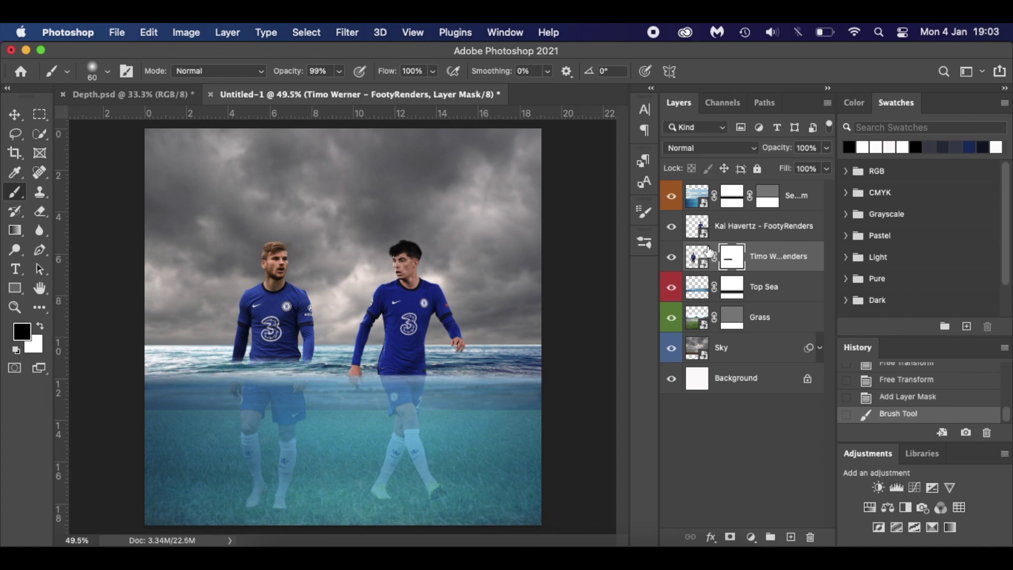
- Add a layer mask to the right player and paint black across the waist and lowered hand at the waterline
{"action": "left_click", "coordinate": [759, 236]}
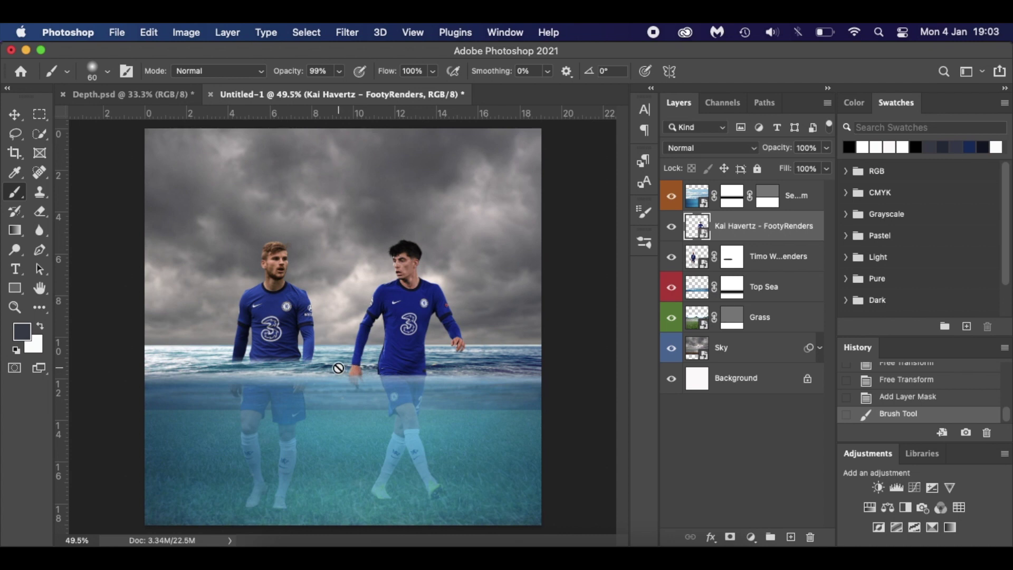
{"action": "left_click", "coordinate": [731, 537]}
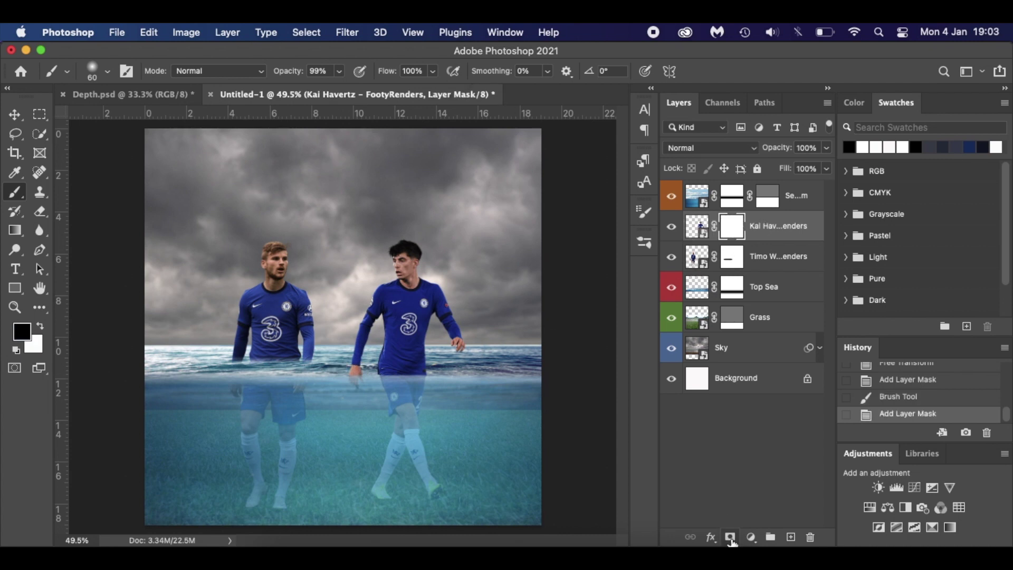
{"action": "mouse_move", "coordinate": [351, 369]}
{"action": "left_mouse_down"}
{"action": "mouse_move", "coordinate": [473, 371]}
{"action": "mouse_move", "coordinate": [329, 374]}
{"action": "mouse_move", "coordinate": [478, 377]}
{"action": "mouse_move", "coordinate": [343, 374]}
{"action": "left_mouse_up"}
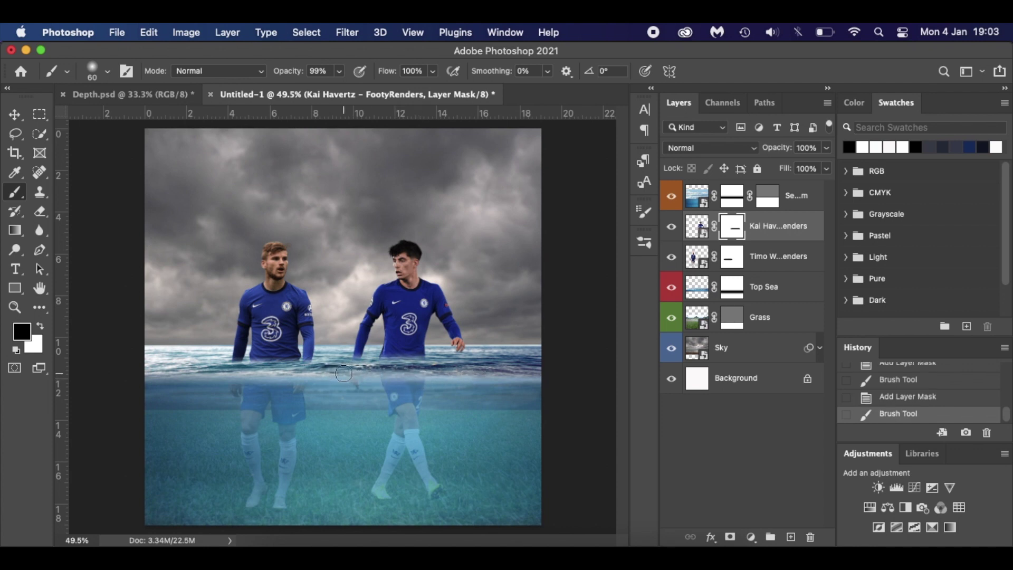
{"action": "scroll", "coordinate": [344, 373], "scroll_direction": "up", "scroll_amount": 5}
{"action": "scroll", "coordinate": [406, 376], "scroll_direction": "down", "scroll_amount": 3}
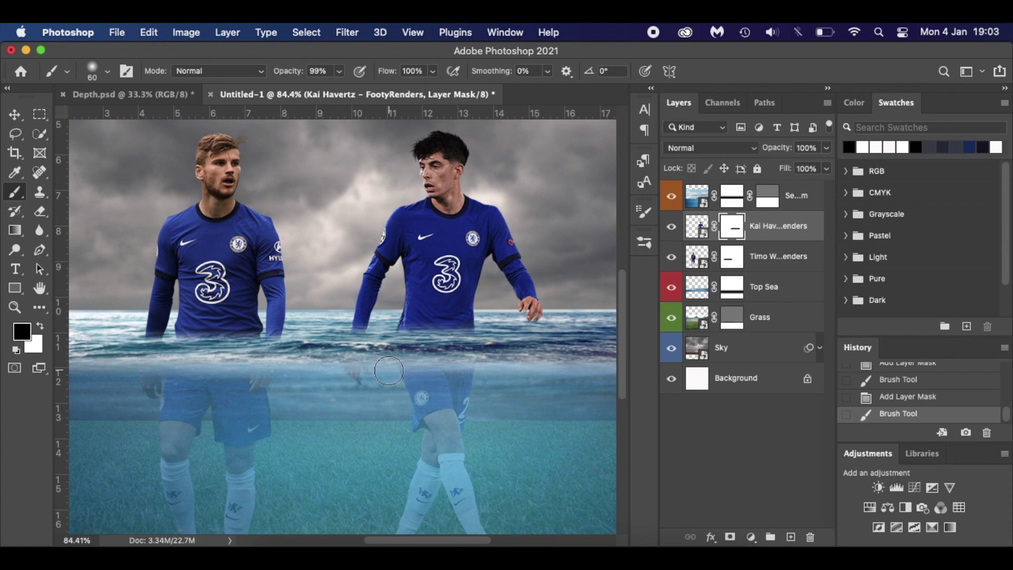
{"action": "scroll", "coordinate": [389, 371], "scroll_direction": "down", "scroll_amount": 1}
{"action": "scroll", "coordinate": [389, 371], "scroll_direction": "right", "scroll_amount": 1}
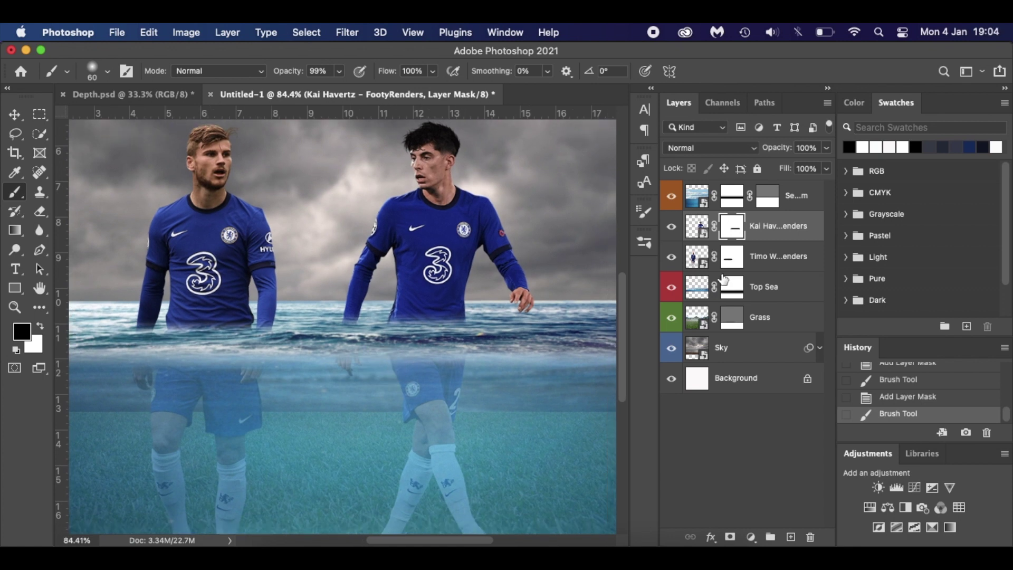
- Paint white on Top Sea's layer mask along the lower edge of the waves with an 80 px soft brush
{"action": "left_click", "coordinate": [731, 290]}
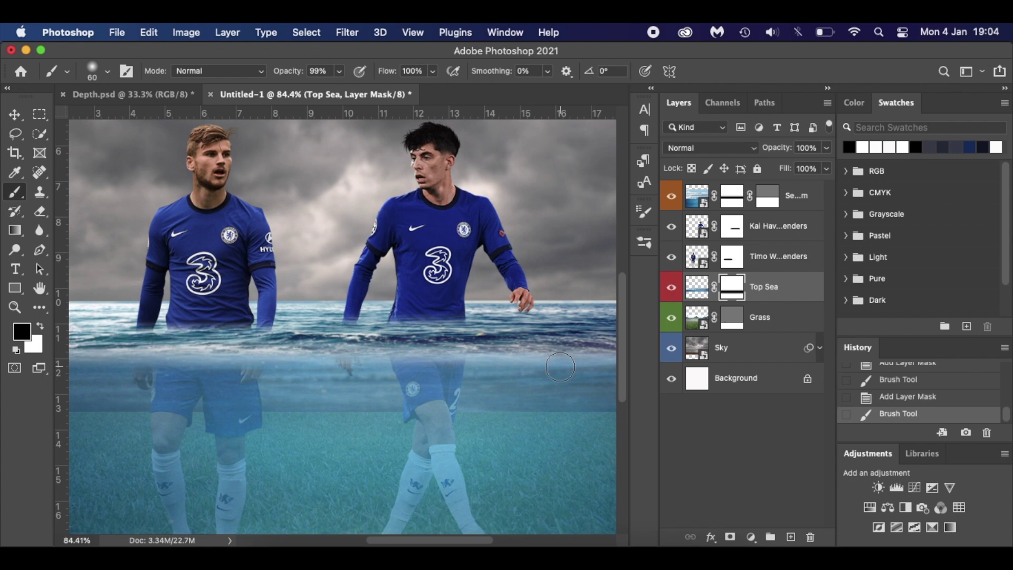
{"action": "scroll", "coordinate": [560, 366], "scroll_direction": "down", "scroll_amount": 3}
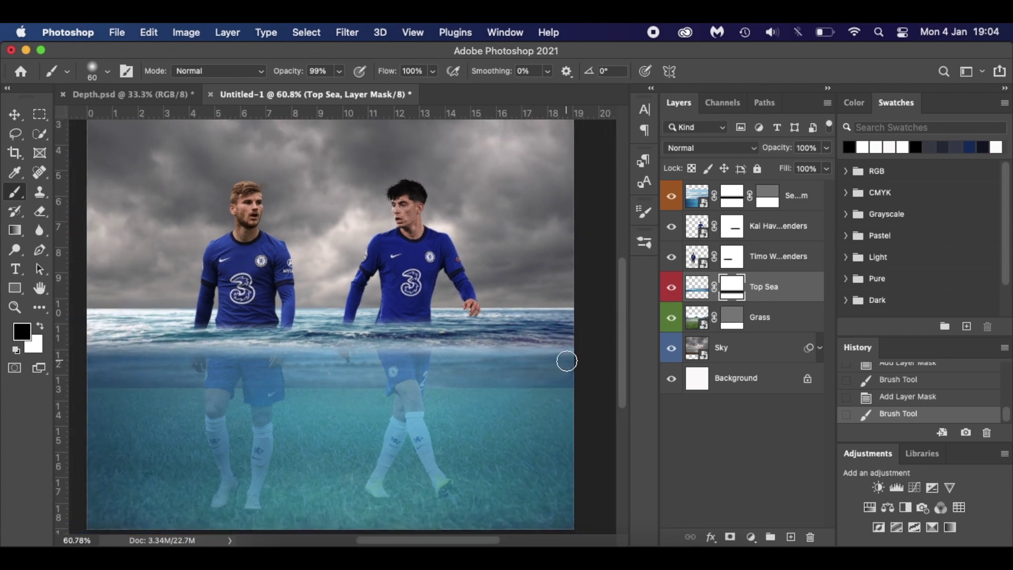
{"action": "key", "text": "x"}
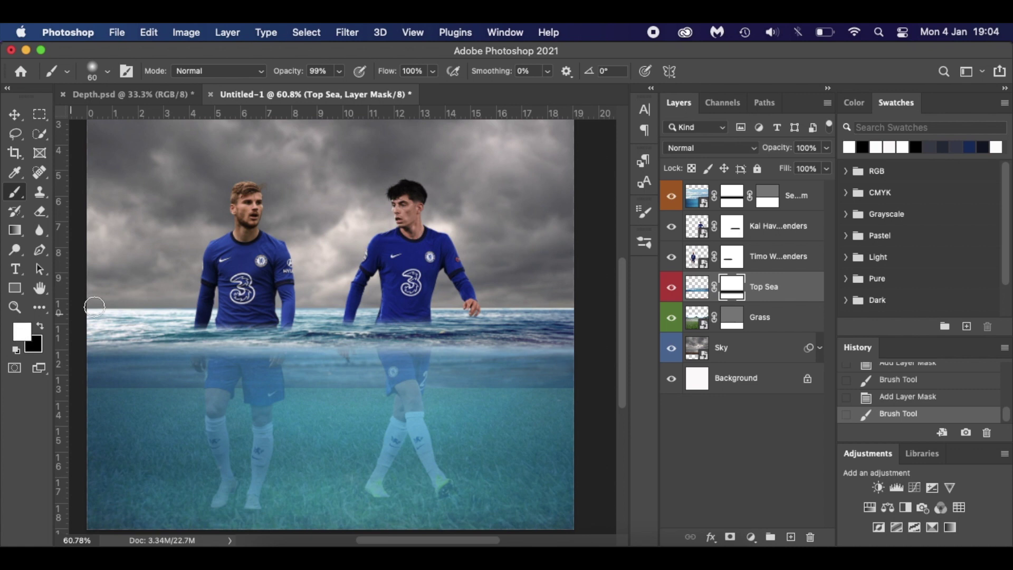
{"action": "right_click", "coordinate": [524, 316]}
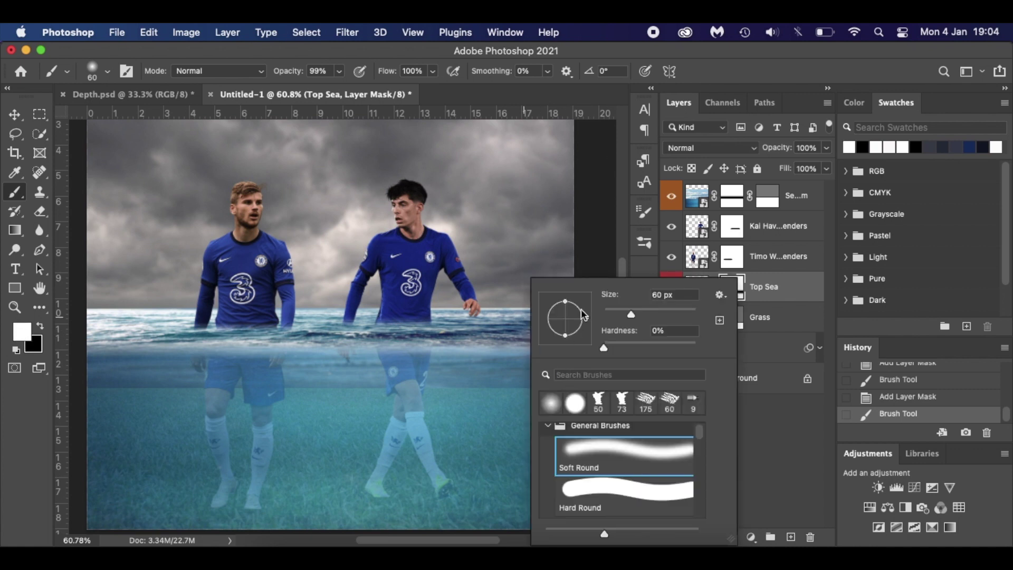
{"action": "left_click", "coordinate": [606, 252]}
{"action": "key", "text": "bracketright"}
{"action": "key", "text": "bracketright"}
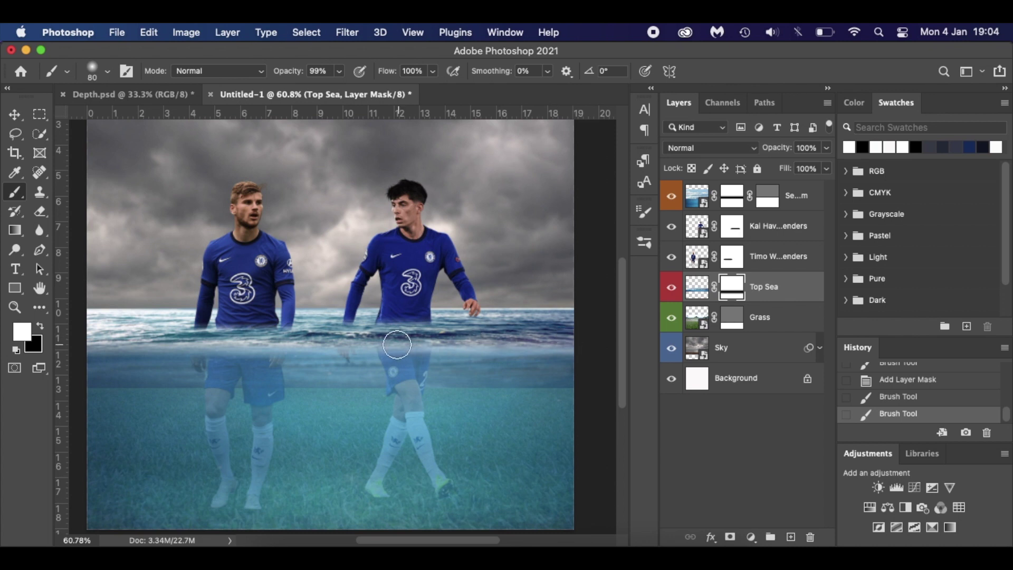
{"action": "left_click_drag", "start_coordinate": [177, 338], "coordinate": [100, 341]}
{"action": "scroll", "coordinate": [101, 337], "scroll_direction": "left", "scroll_amount": 5}
{"action": "left_click_drag", "start_coordinate": [247, 337], "coordinate": [148, 337]}
- Select Sea Bottom's layer mask and inspect the blend between the waves and the underwater area across the canvas
{"action": "left_click", "coordinate": [813, 208]}
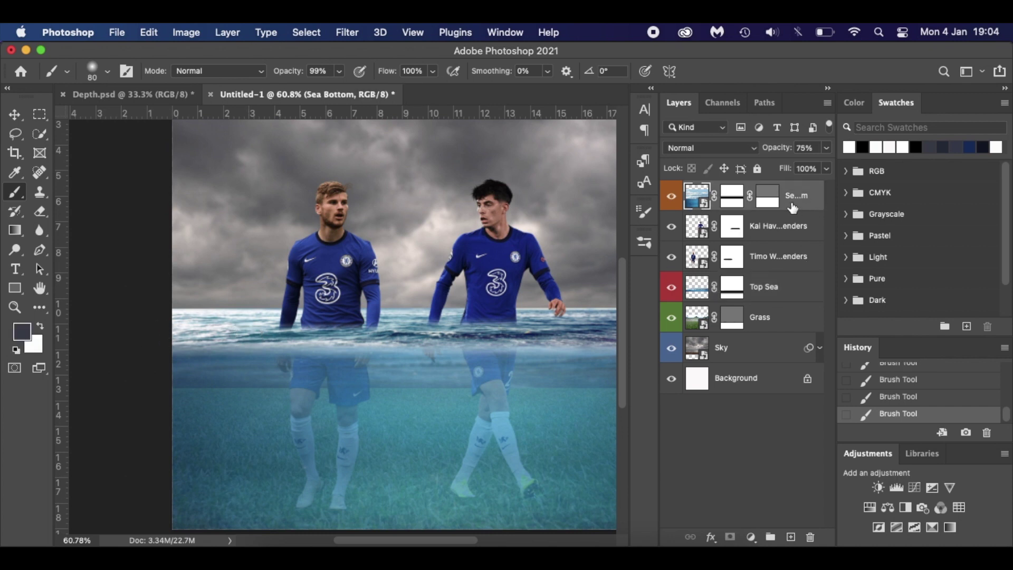
{"action": "left_click", "coordinate": [726, 206]}
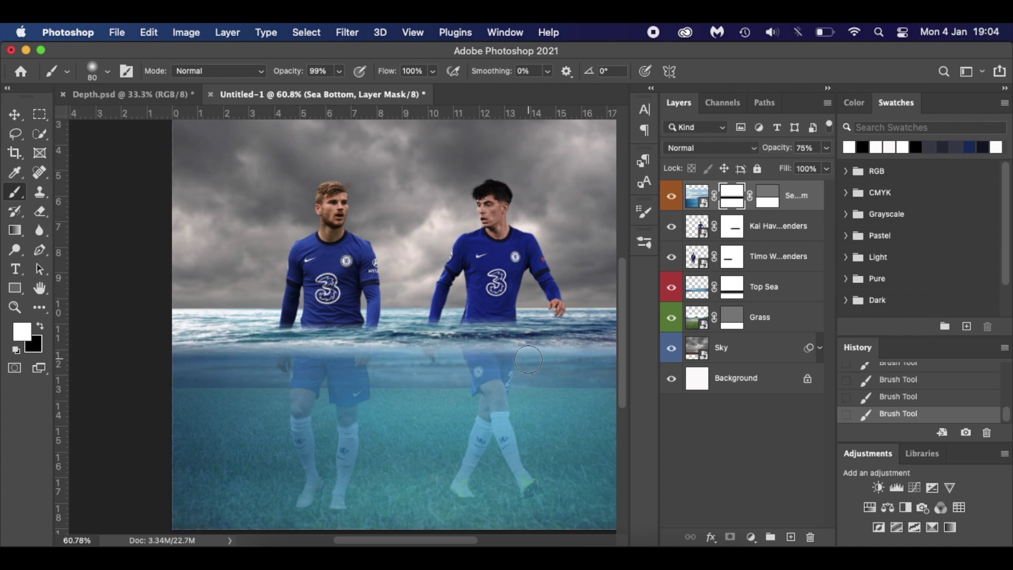
{"action": "scroll", "coordinate": [519, 360], "scroll_direction": "right", "scroll_amount": 5}
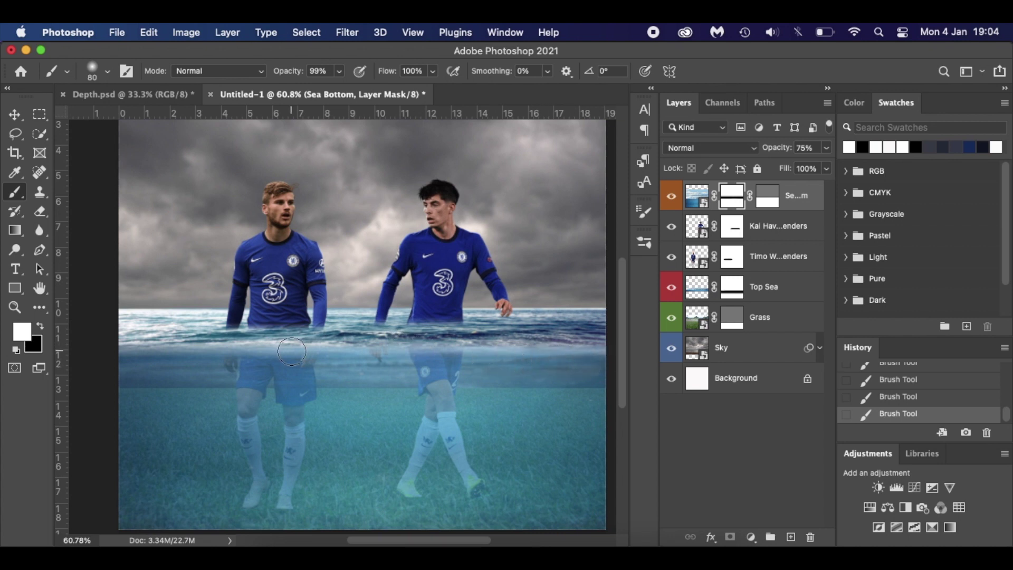
{"action": "scroll", "coordinate": [168, 349], "scroll_direction": "left", "scroll_amount": 2}
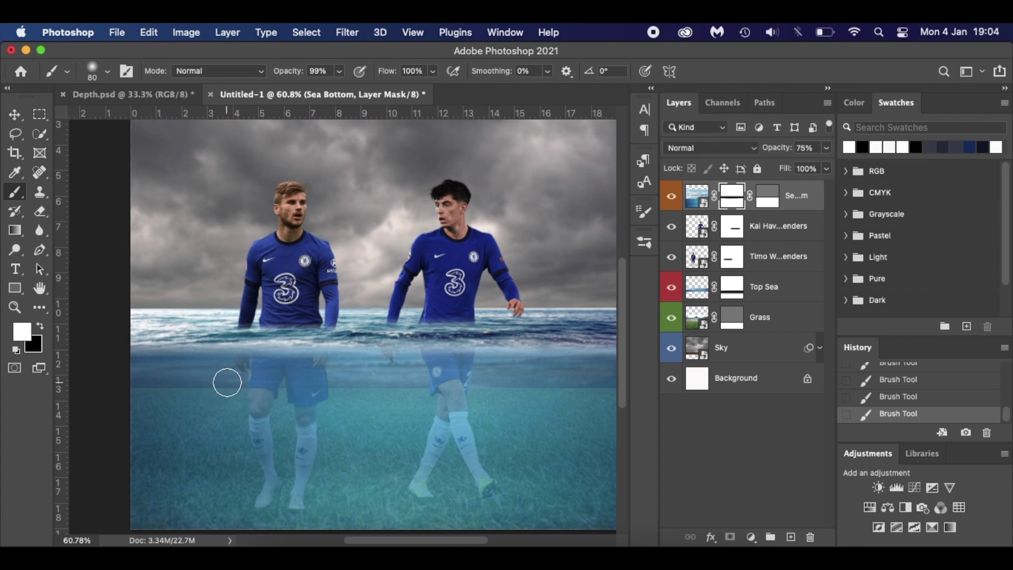
{"action": "scroll", "coordinate": [227, 382], "scroll_direction": "down", "scroll_amount": 2}
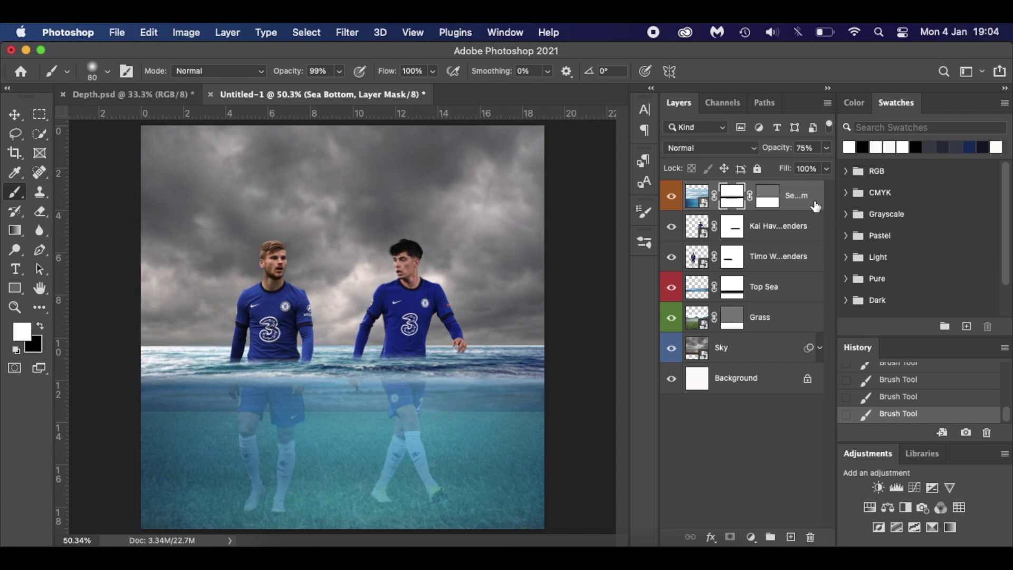
- Place the football image SC3148-707-PHSBH001 at full canvas size as an embedded smart object above Sea Bottom
{"action": "left_click", "coordinate": [280, 542]}
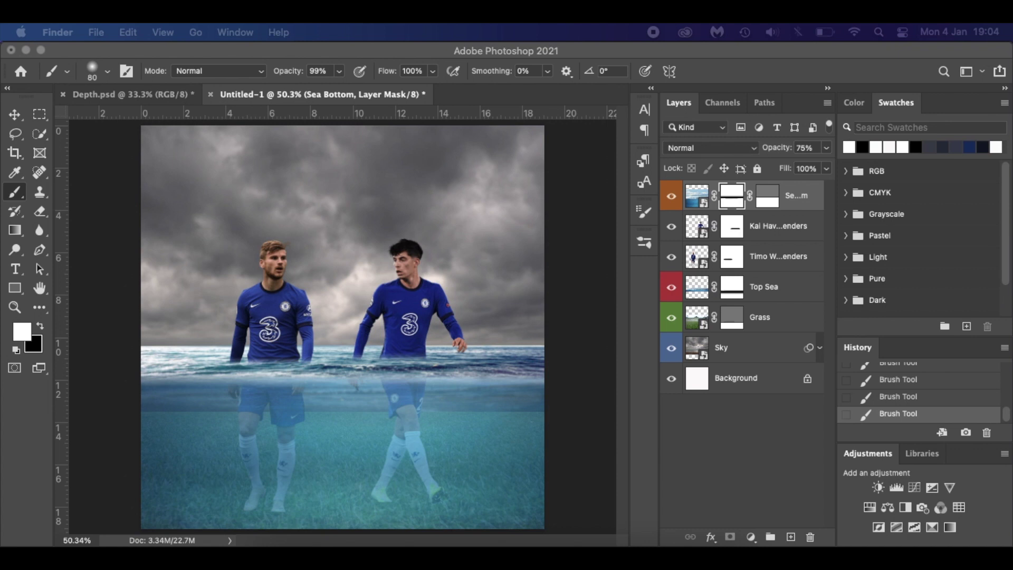
{"action": "left_click_drag", "start_coordinate": [0, 343], "coordinate": [443, 344]}
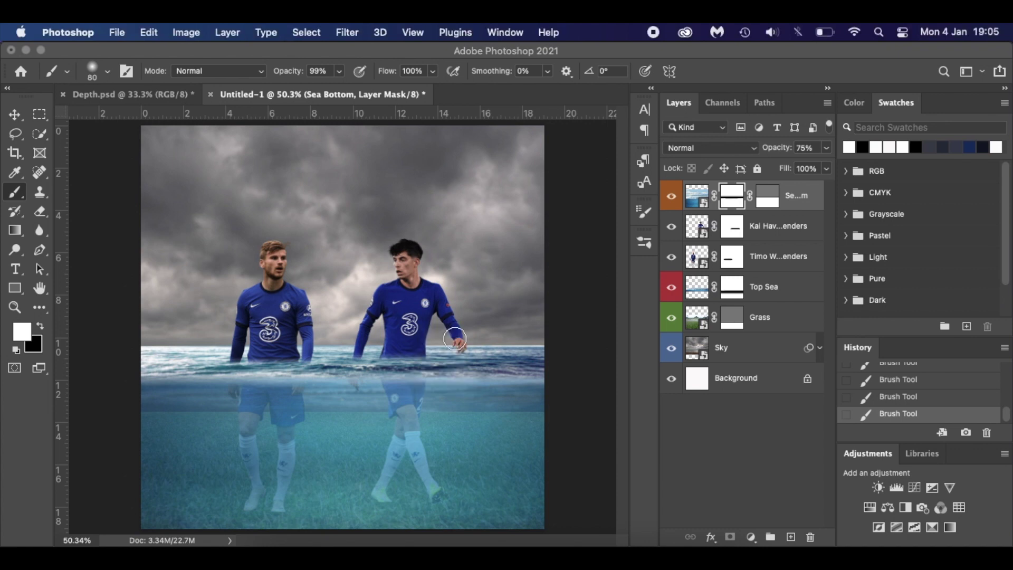
{"action": "key", "text": "Return"}
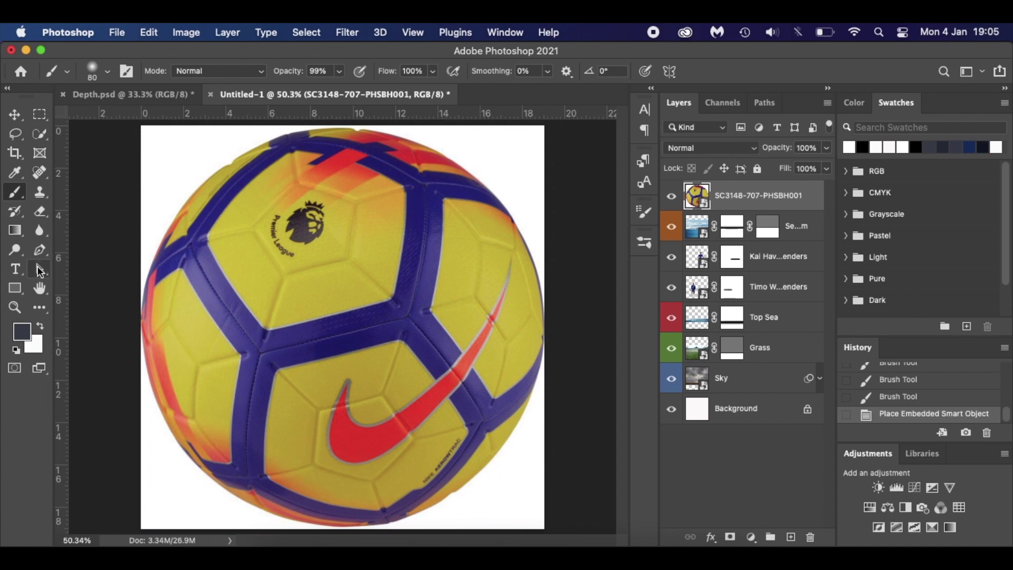
- Draw an elliptical path over the football, stretch its edges to fit the ball's outline and convert it into a vector mask
{"action": "left_click_drag", "start_coordinate": [14, 287], "coordinate": [78, 314]}
{"action": "left_click_drag", "start_coordinate": [171, 162], "coordinate": [628, 521]}
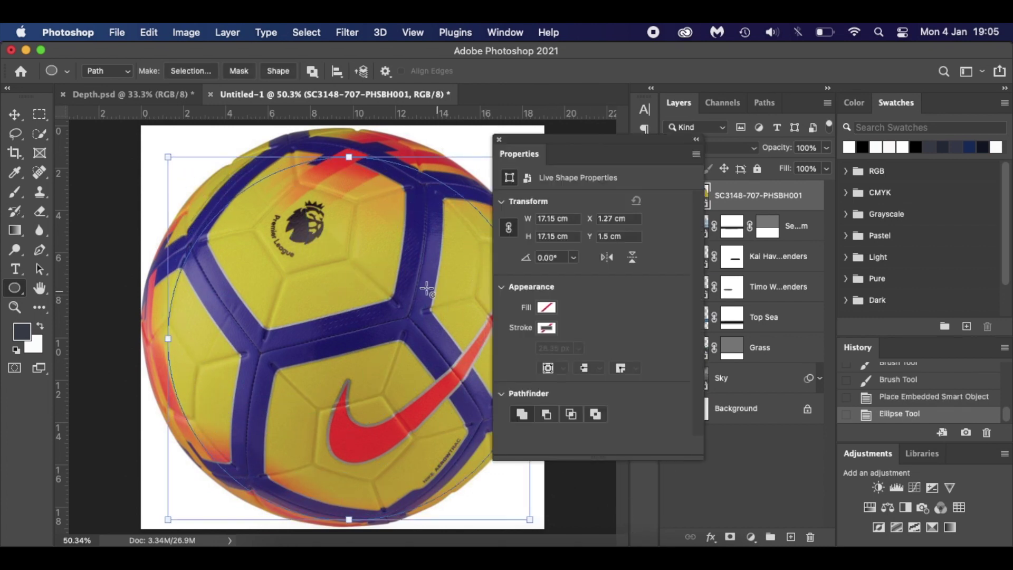
{"action": "left_click", "coordinate": [499, 140]}
{"action": "left_click_drag", "start_coordinate": [353, 156], "coordinate": [349, 138]}
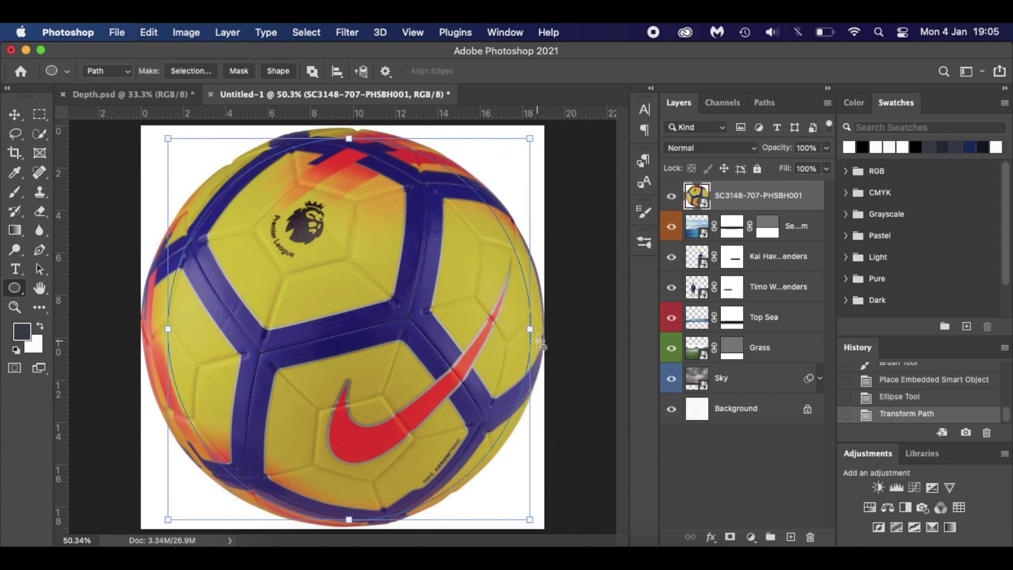
{"action": "left_click_drag", "start_coordinate": [530, 331], "coordinate": [537, 330]}
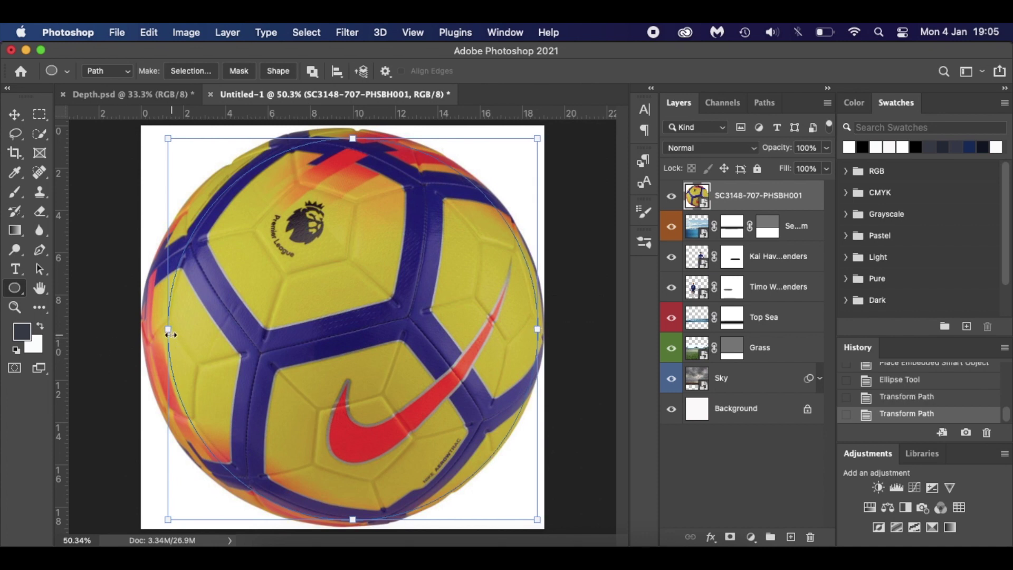
{"action": "left_click_drag", "start_coordinate": [165, 330], "coordinate": [140, 329]}
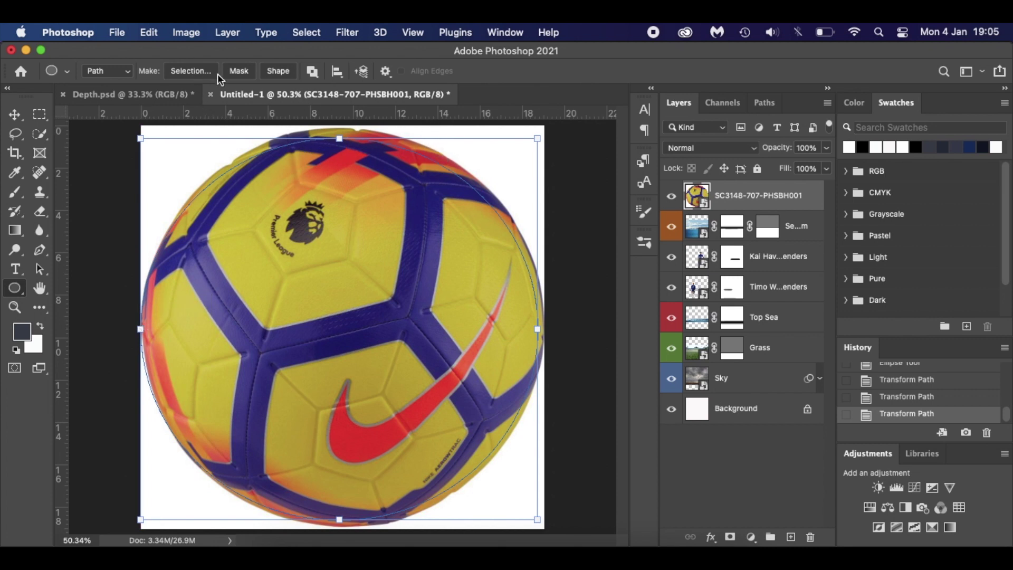
{"action": "left_click", "coordinate": [237, 72]}
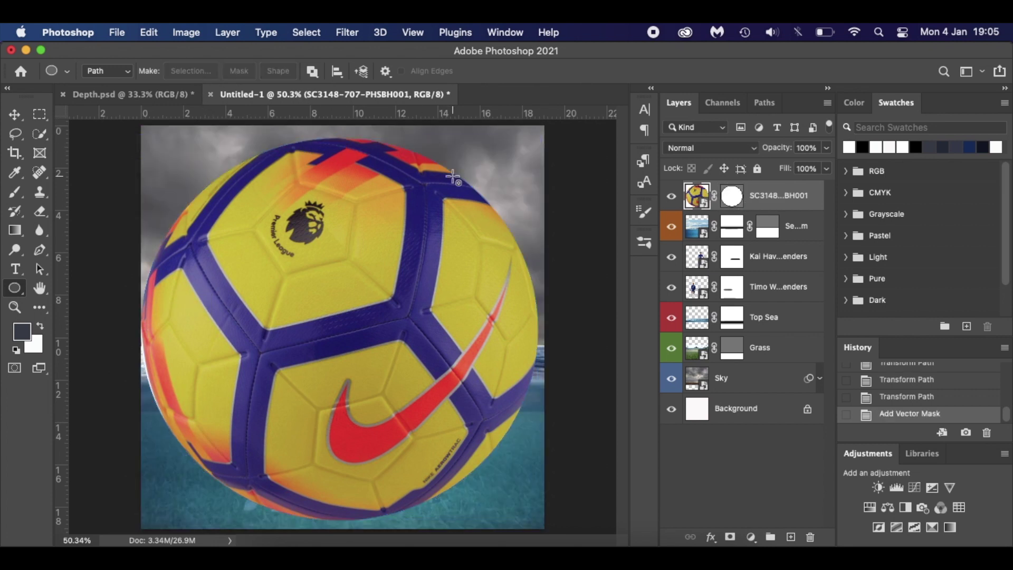
- Scale the football to 11.36% and place it at the waterline beside the right player's hand
{"action": "key", "text": "super+t"}
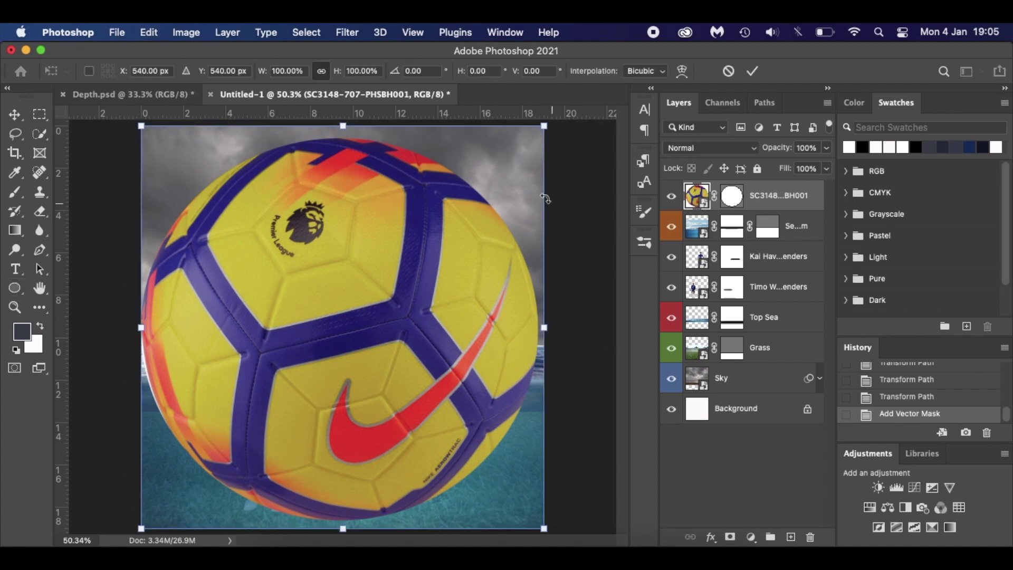
{"action": "left_click_drag", "start_coordinate": [545, 127], "coordinate": [211, 458]}
{"action": "left_click_drag", "start_coordinate": [177, 493], "coordinate": [502, 363]}
{"action": "left_click_drag", "start_coordinate": [538, 330], "coordinate": [512, 372]}
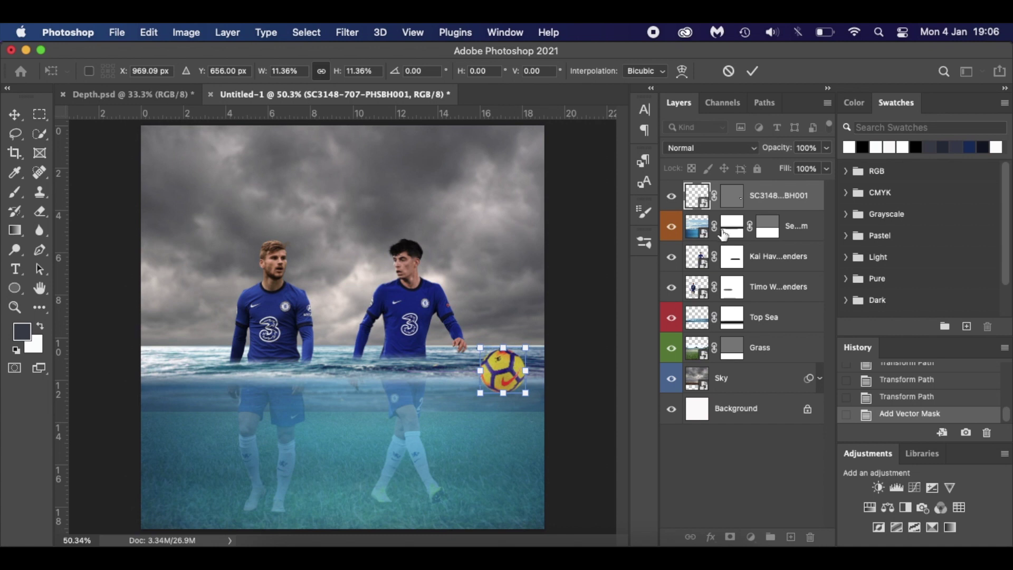
{"action": "key", "text": "Return"}
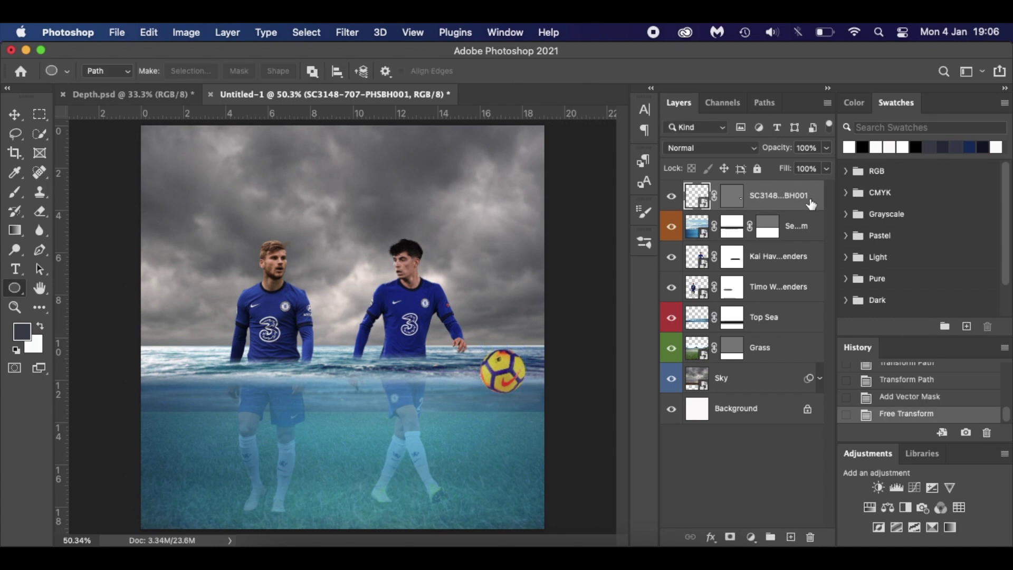
- Move the football layer directly below Sea Bottom and add a pixel layer mask to it
{"action": "left_click_drag", "start_coordinate": [815, 202], "coordinate": [813, 244]}
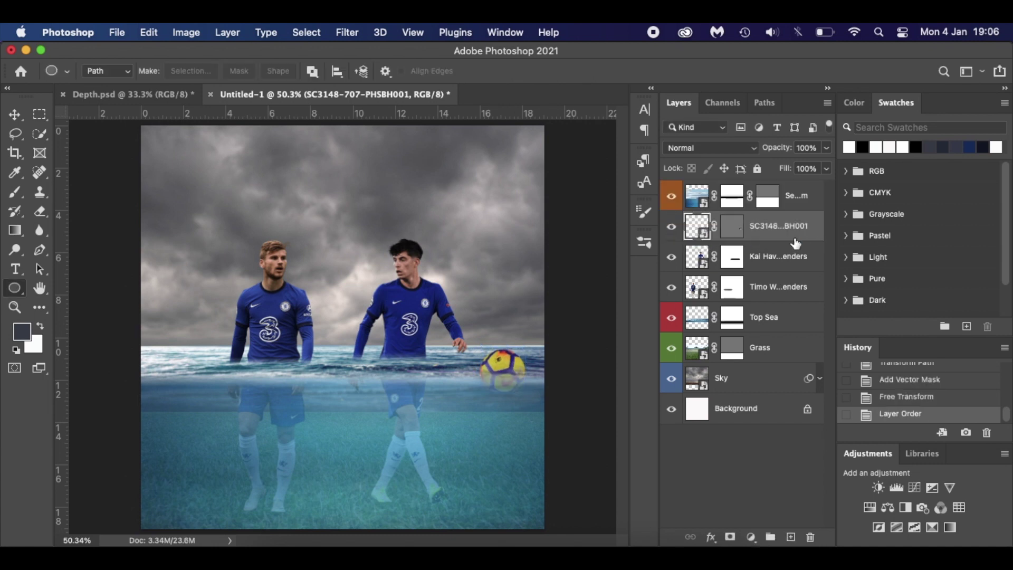
{"action": "scroll", "coordinate": [513, 390], "scroll_direction": "up", "scroll_amount": 4}
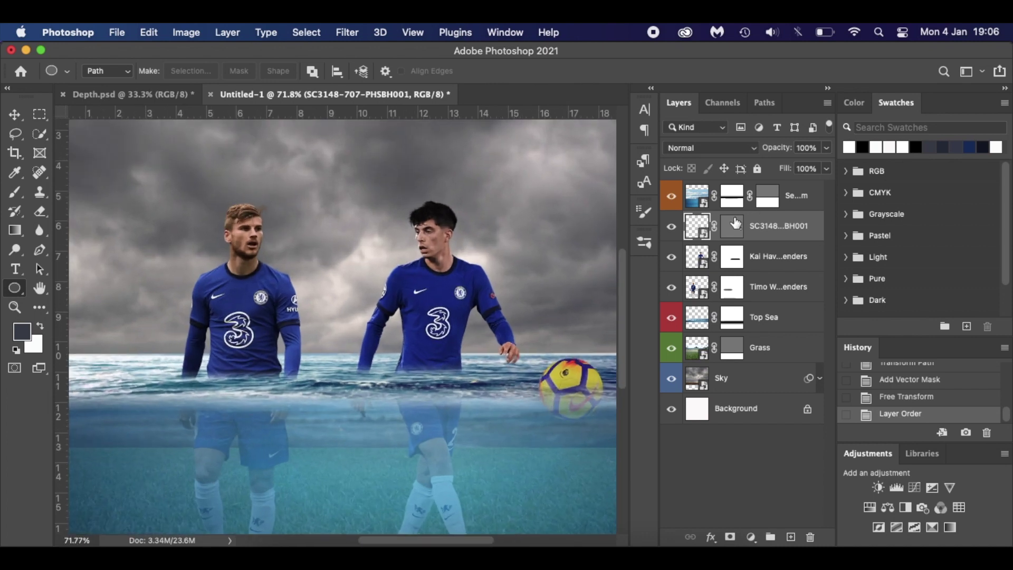
{"action": "left_click", "coordinate": [732, 233]}
{"action": "left_click", "coordinate": [703, 233]}
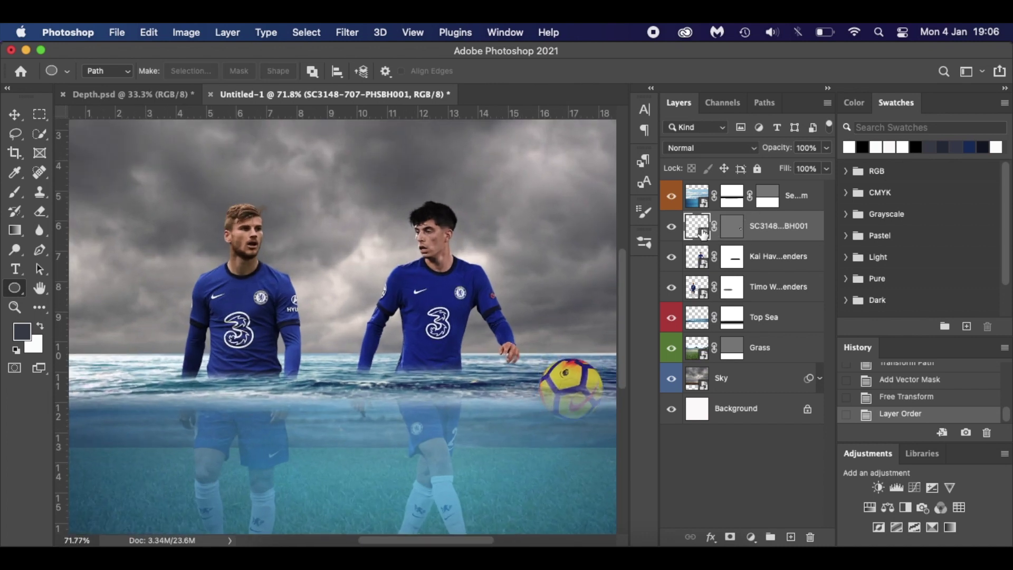
{"action": "left_click", "coordinate": [730, 536]}
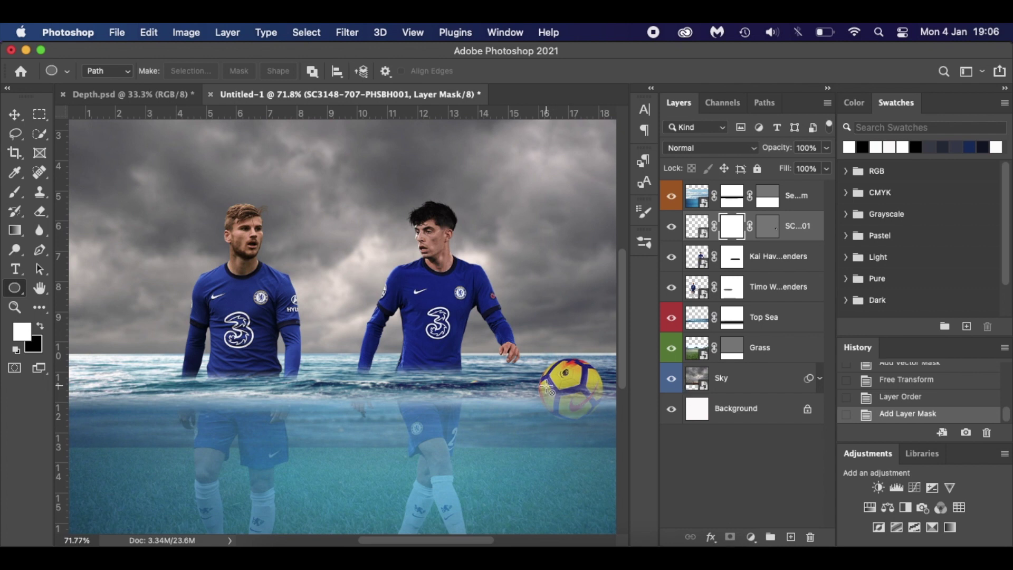
- Set up a 40 px Soft Round brush at 0% hardness with black as the foreground colour
{"action": "key", "text": "b"}
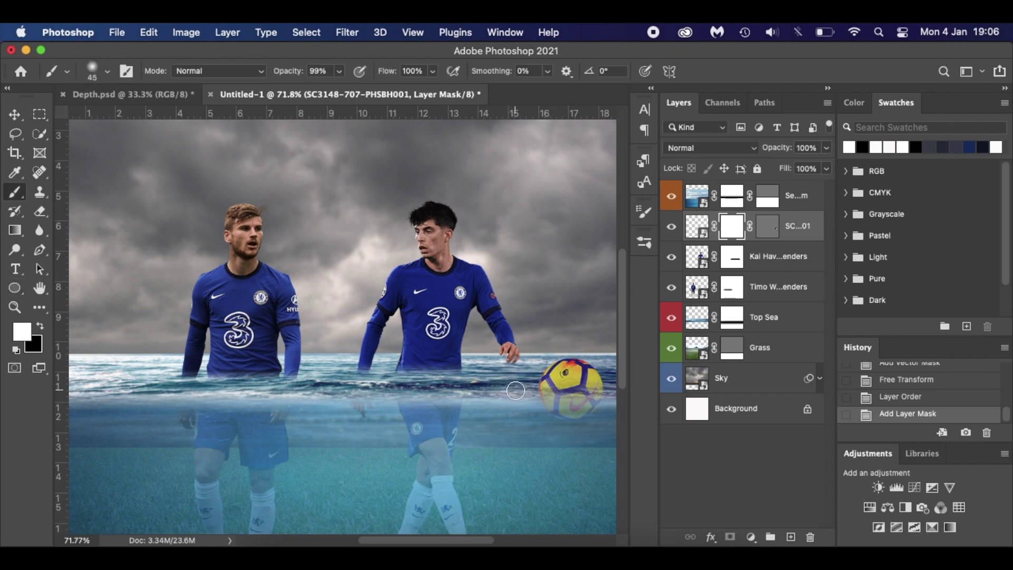
{"action": "right_click", "coordinate": [519, 391]}
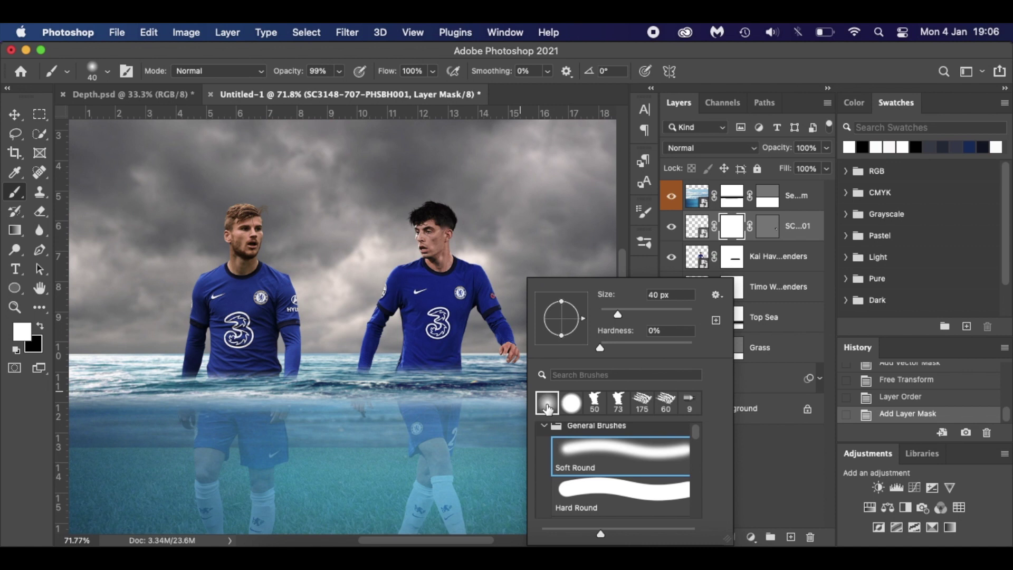
{"action": "left_click", "coordinate": [41, 329]}
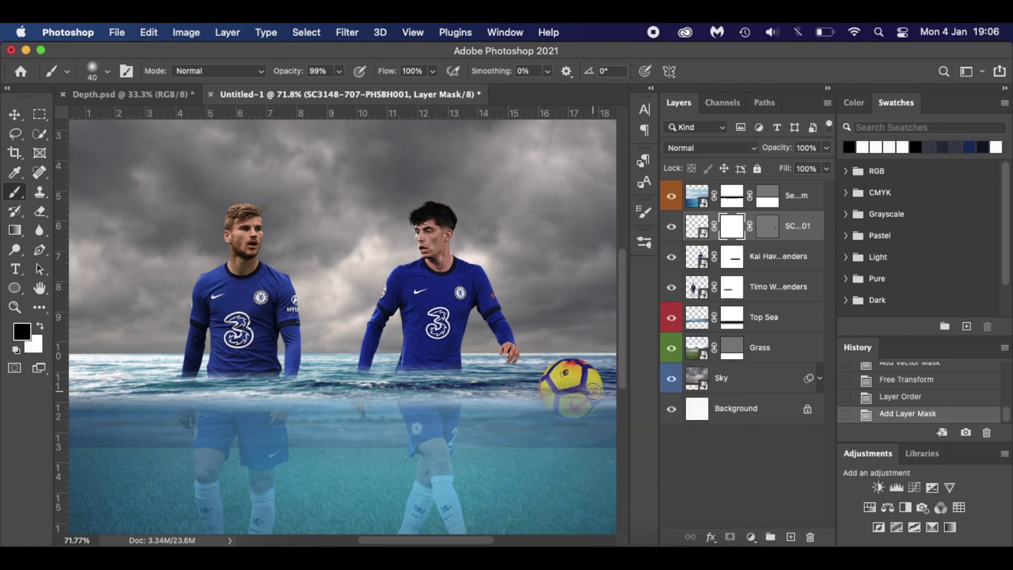
- Nudge the football straight up so that more of it sits above the waterline
{"action": "key", "text": "v"}
{"action": "key", "text": "Up"}
{"action": "key", "text": "Up"}
{"action": "key", "text": "Up"}
{"action": "key", "text": "Up"}
{"action": "key", "text": "Up"}
{"action": "key", "text": "Up"}
{"action": "key", "text": "Up"}
{"action": "key", "text": "Up"}
{"action": "key", "text": "Up"}
{"action": "key", "text": "Up"}
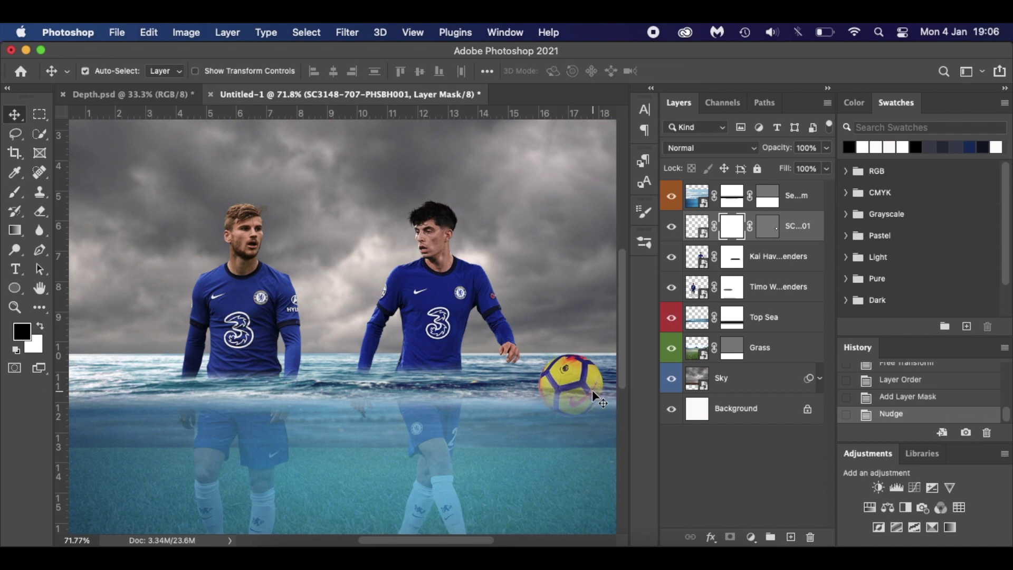
{"action": "key", "text": "Up"}
{"action": "key", "text": "Up"}
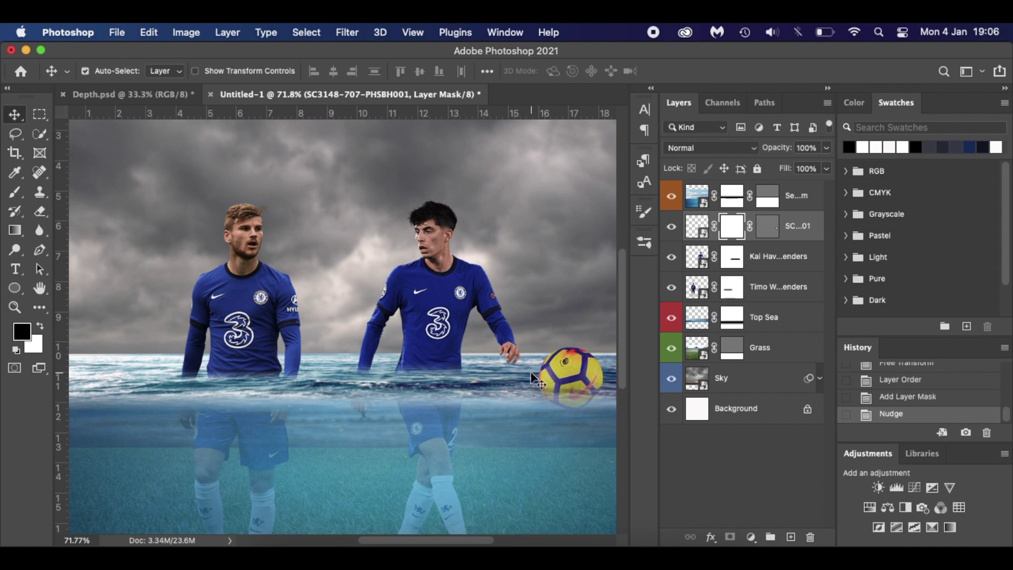
- Paint black across the middle of the football on its layer mask to blend it into the waves at the waterline
{"action": "key", "text": "b"}
{"action": "mouse_move", "coordinate": [530, 380]}
{"action": "left_mouse_down"}
{"action": "mouse_move", "coordinate": [615, 379]}
{"action": "mouse_move", "coordinate": [516, 387]}
{"action": "left_mouse_up"}
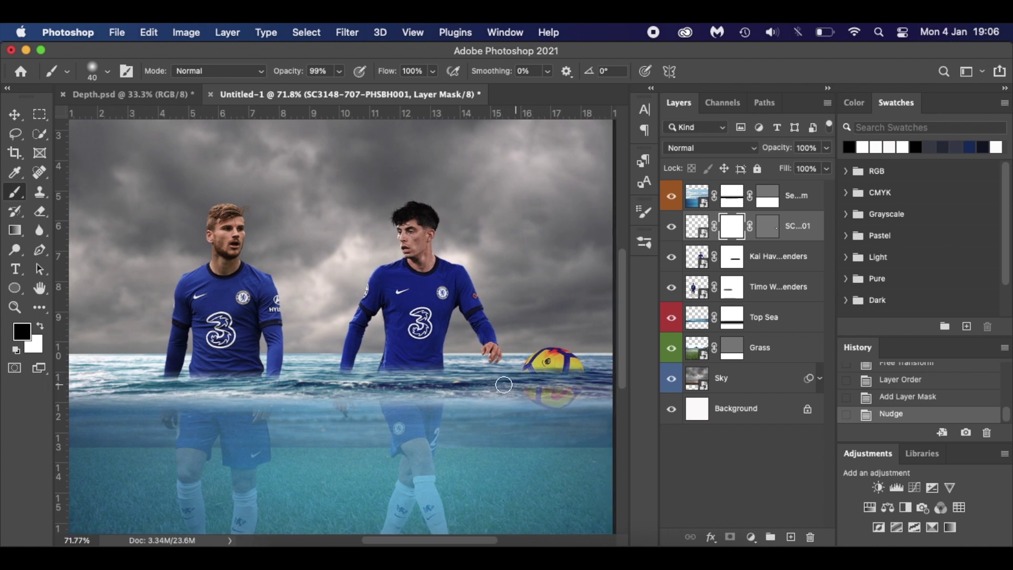
{"action": "left_click_drag", "start_coordinate": [506, 387], "coordinate": [576, 382]}
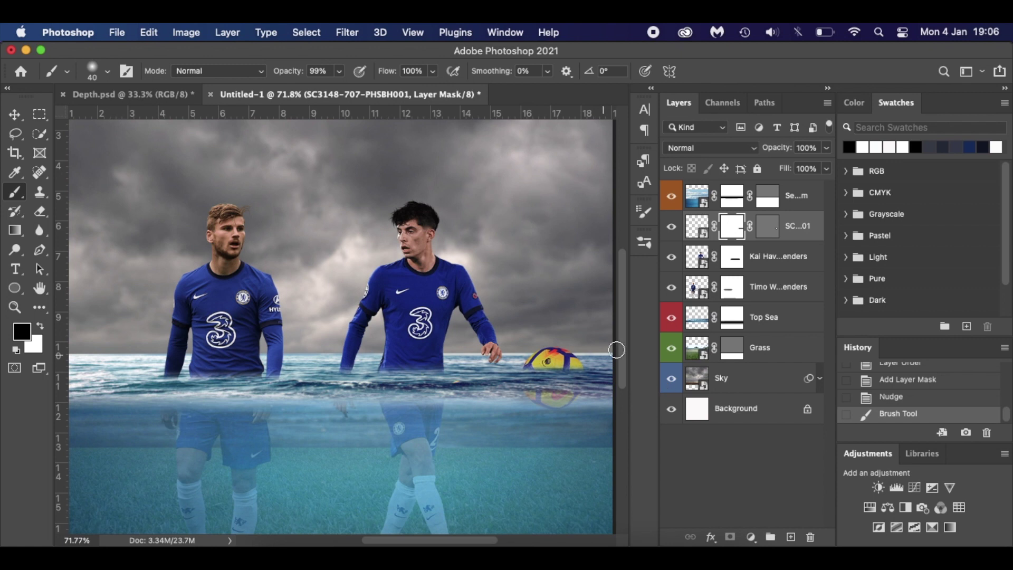
- Rename the football layer as Ball
{"action": "left_click", "coordinate": [786, 233]}
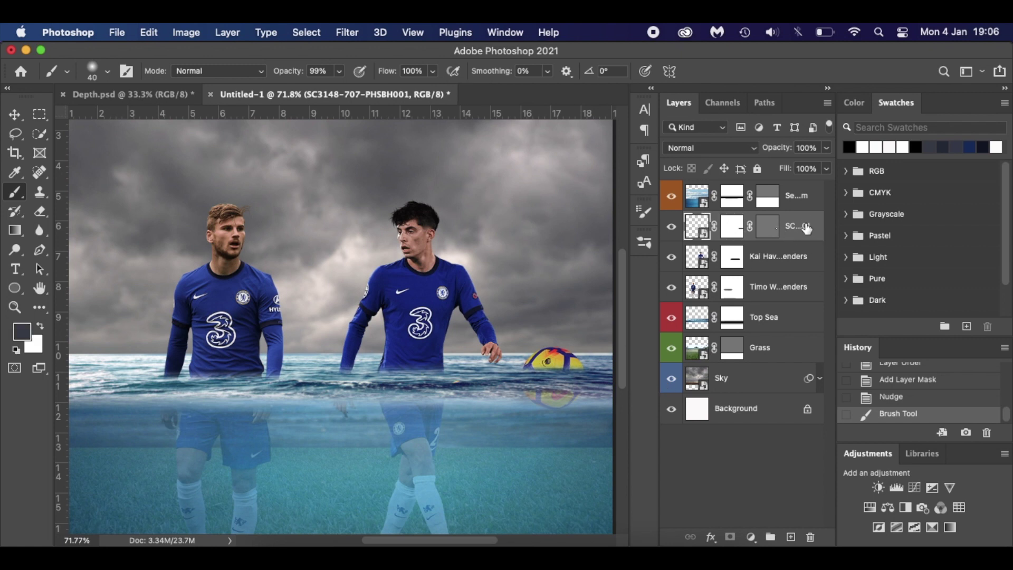
{"action": "type", "text": "Ball"}
{"action": "key", "text": "Return"}
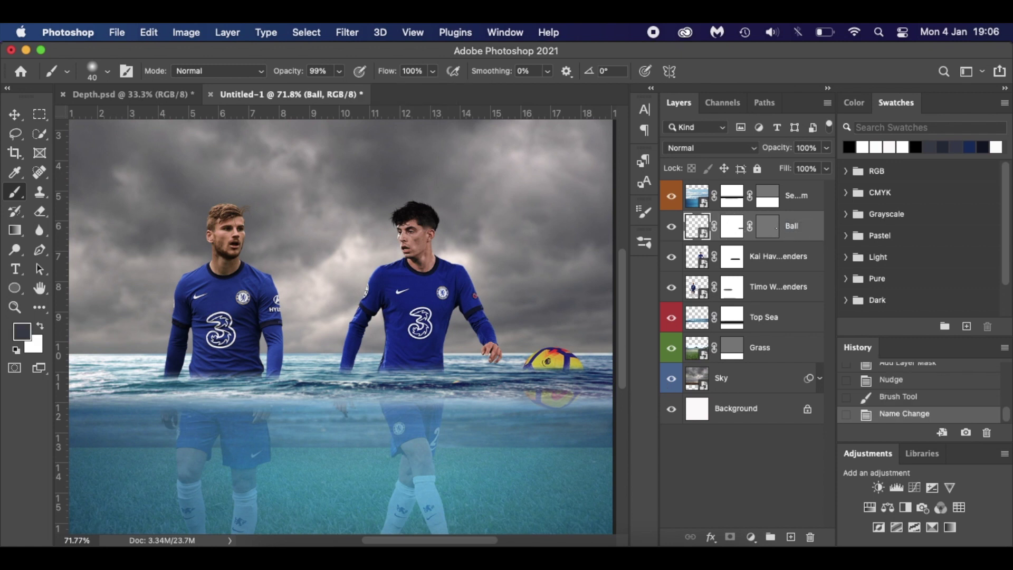
- Name the new empty layer above Top Sea as Shadow
{"action": "type", "text": "Shadow"}
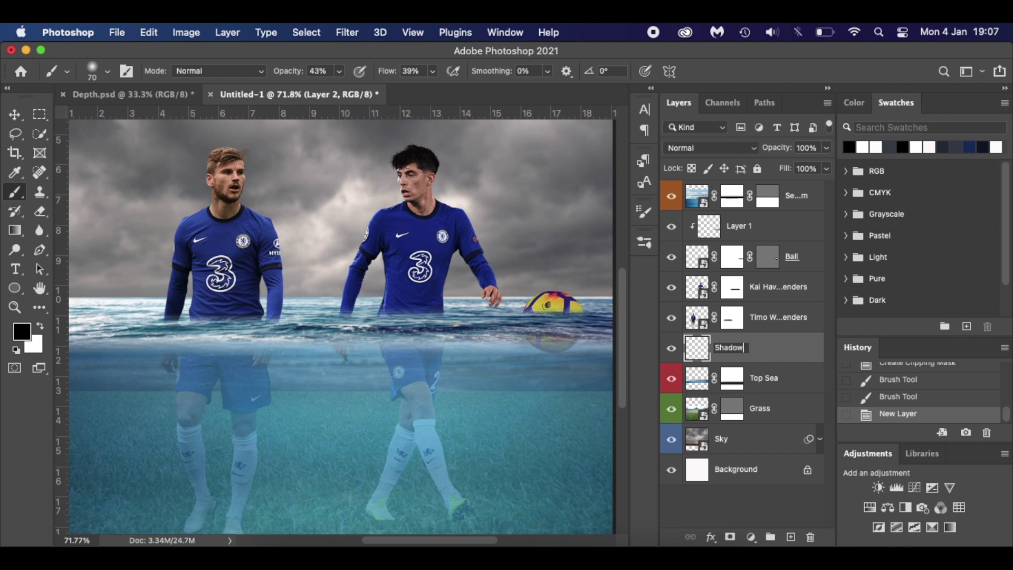
{"action": "key", "text": "Return"}
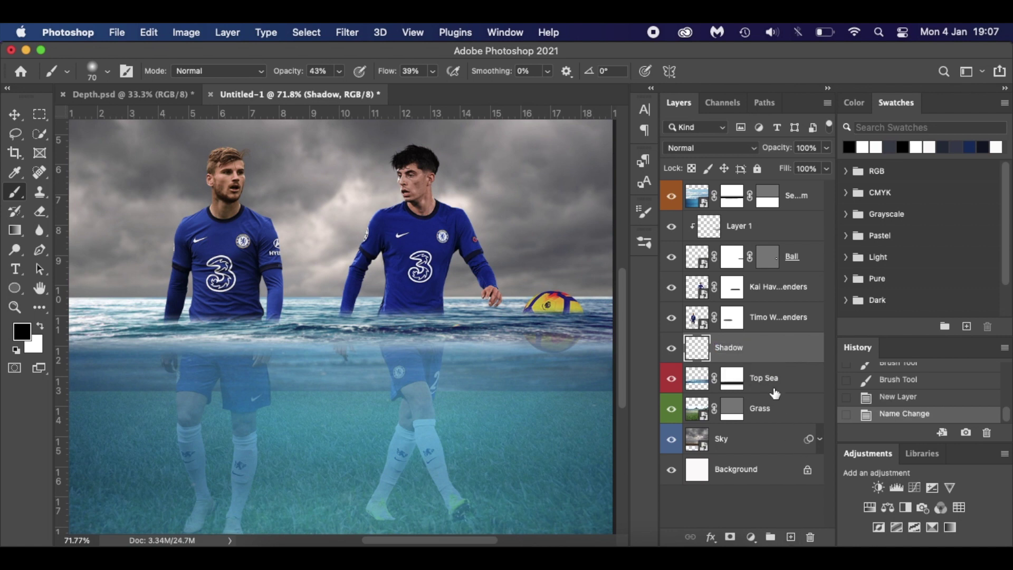
- Set up a flattened 70 px Soft Round brush at 100% opacity and 67% flow, undoing the test dabs on Shadow
{"action": "scroll", "coordinate": [403, 423], "scroll_direction": "down", "scroll_amount": 5}
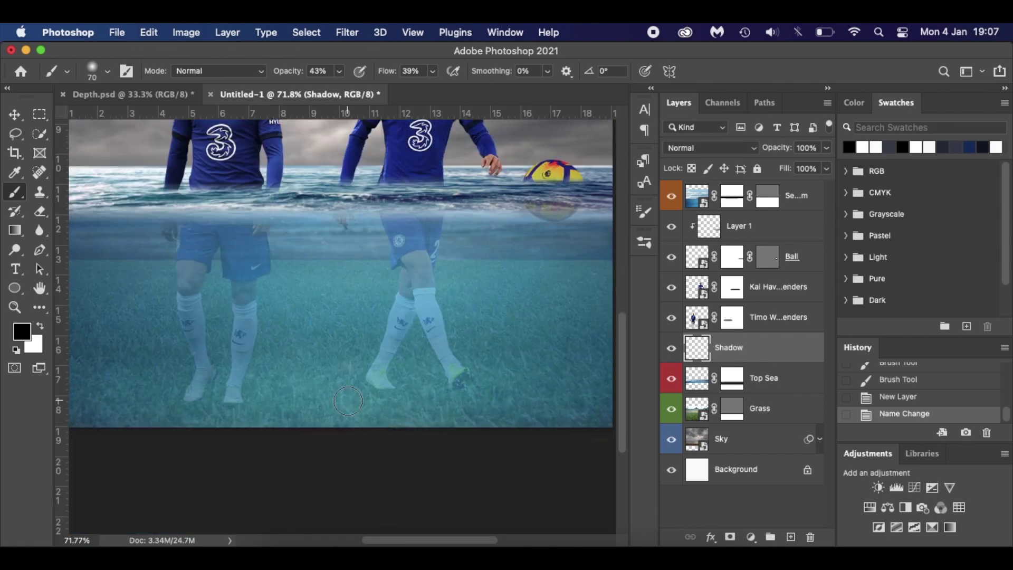
{"action": "scroll", "coordinate": [348, 401], "scroll_direction": "up", "scroll_amount": 3}
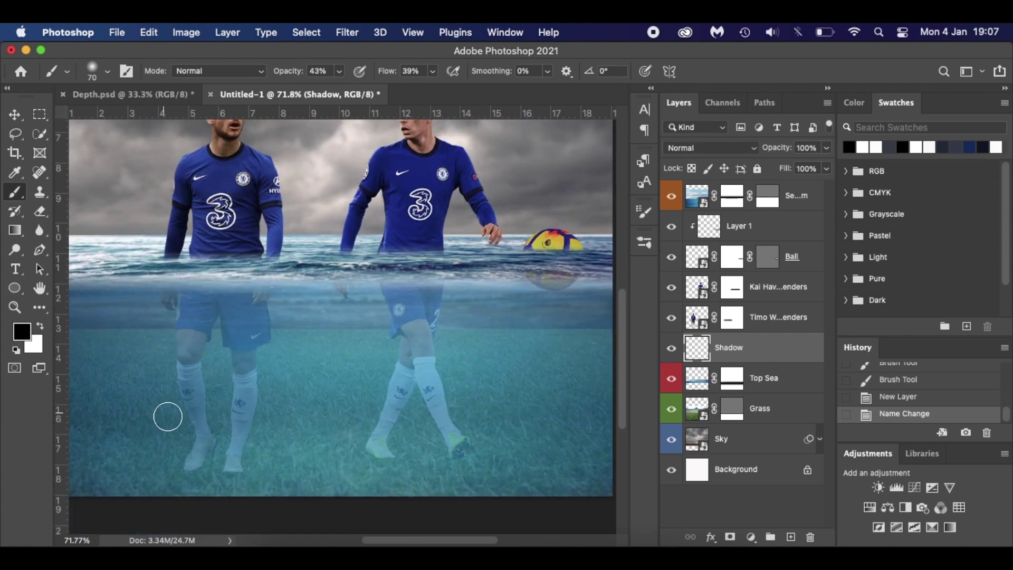
{"action": "right_click", "coordinate": [133, 419]}
{"action": "left_click_drag", "start_coordinate": [175, 302], "coordinate": [178, 320]}
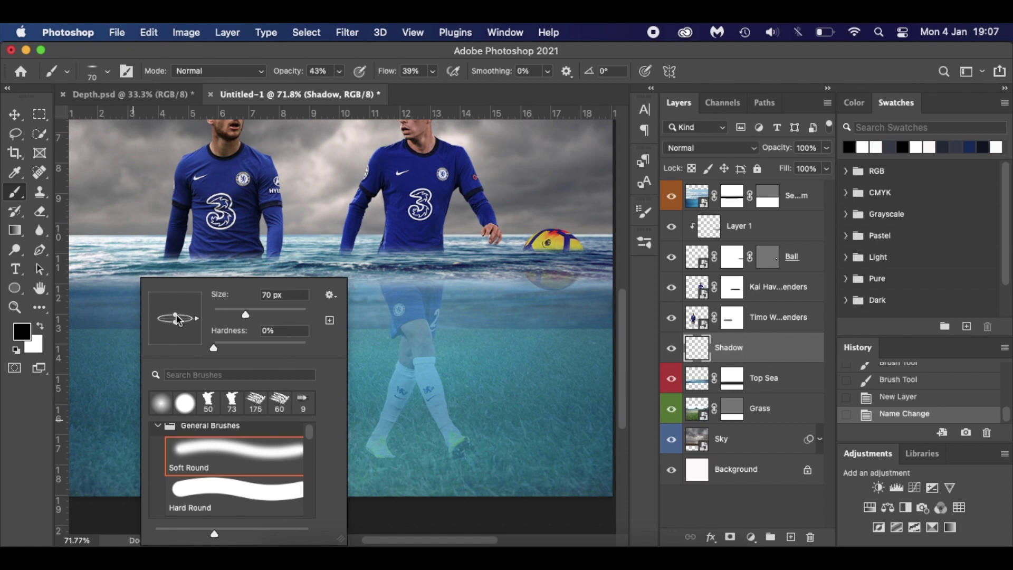
{"action": "left_click", "coordinate": [110, 441]}
{"action": "key", "text": "super+z"}
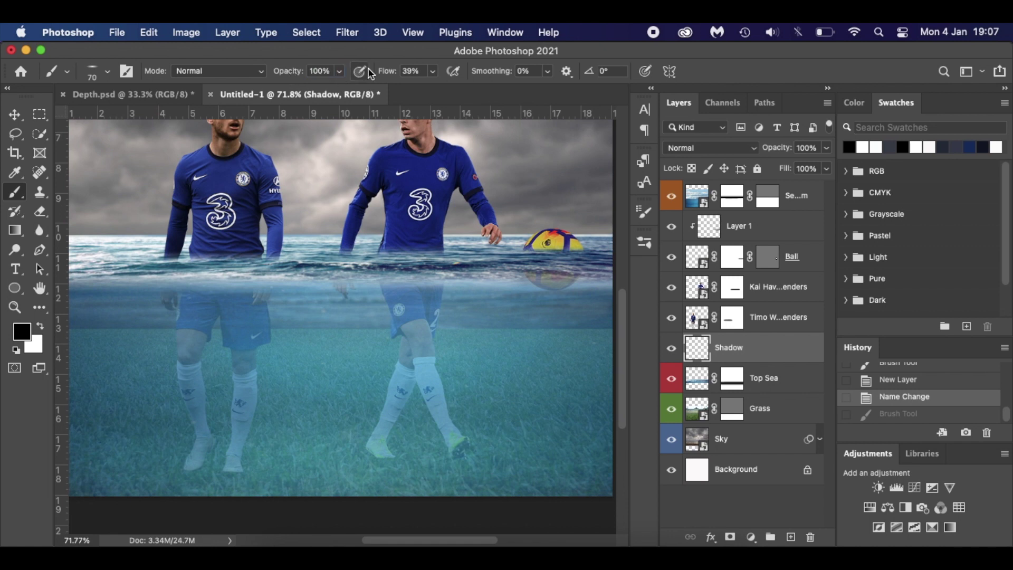
{"action": "left_click_drag", "start_coordinate": [387, 73], "coordinate": [402, 73]}
{"action": "right_click", "coordinate": [108, 441]}
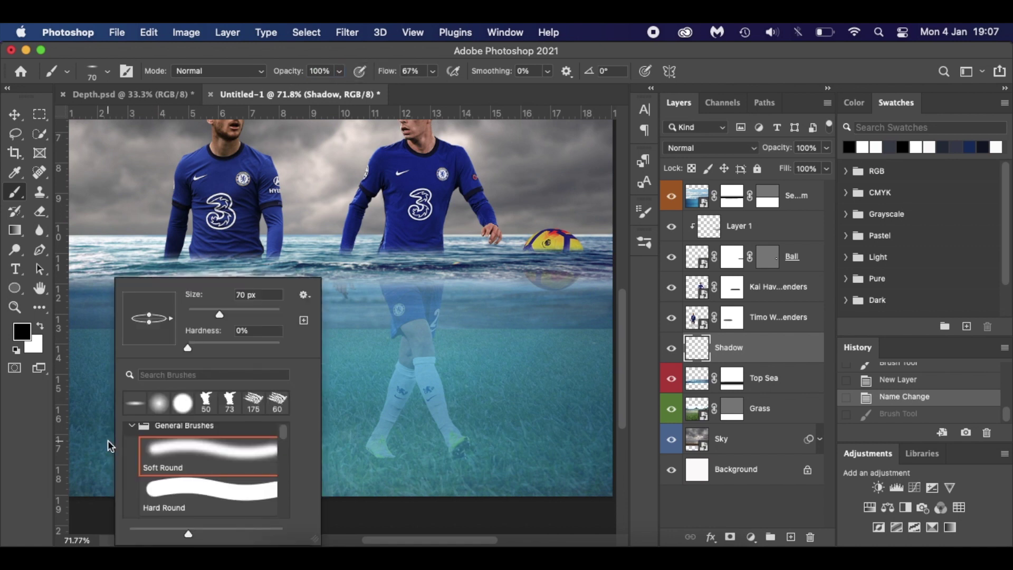
{"action": "left_click", "coordinate": [170, 404]}
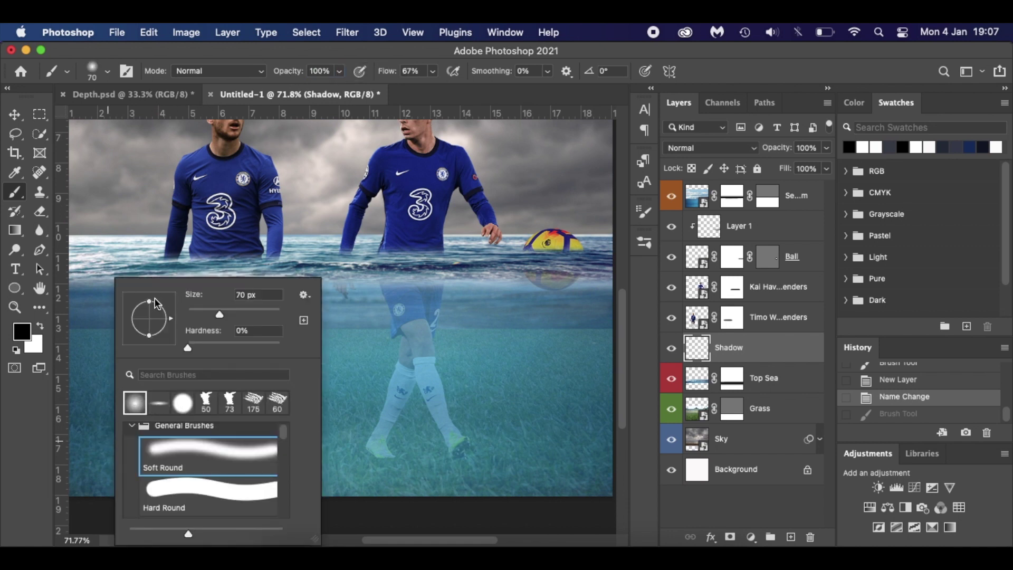
{"action": "left_click_drag", "start_coordinate": [149, 302], "coordinate": [149, 315]}
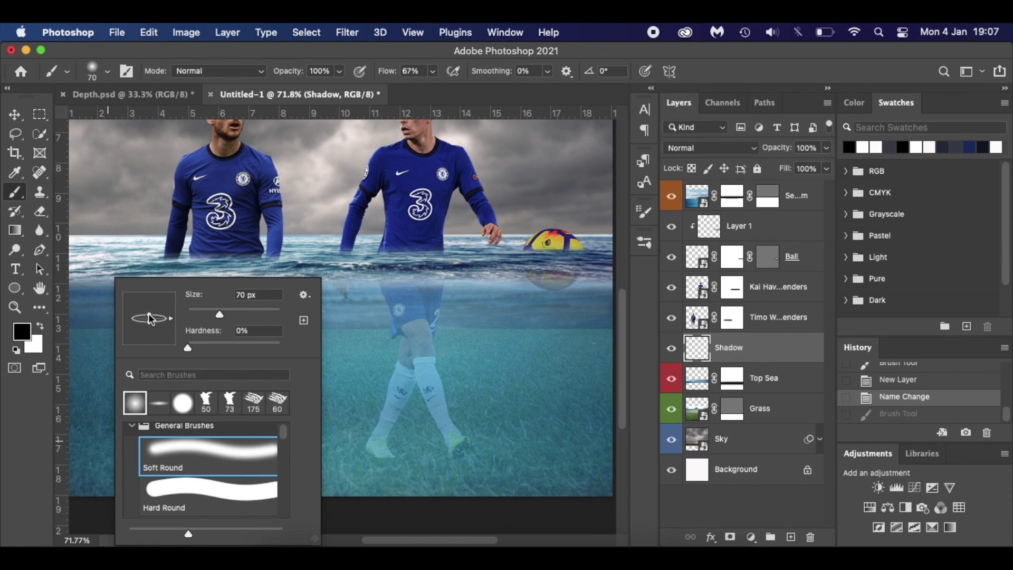
{"action": "left_click", "coordinate": [83, 458]}
{"action": "key", "text": "super+z"}
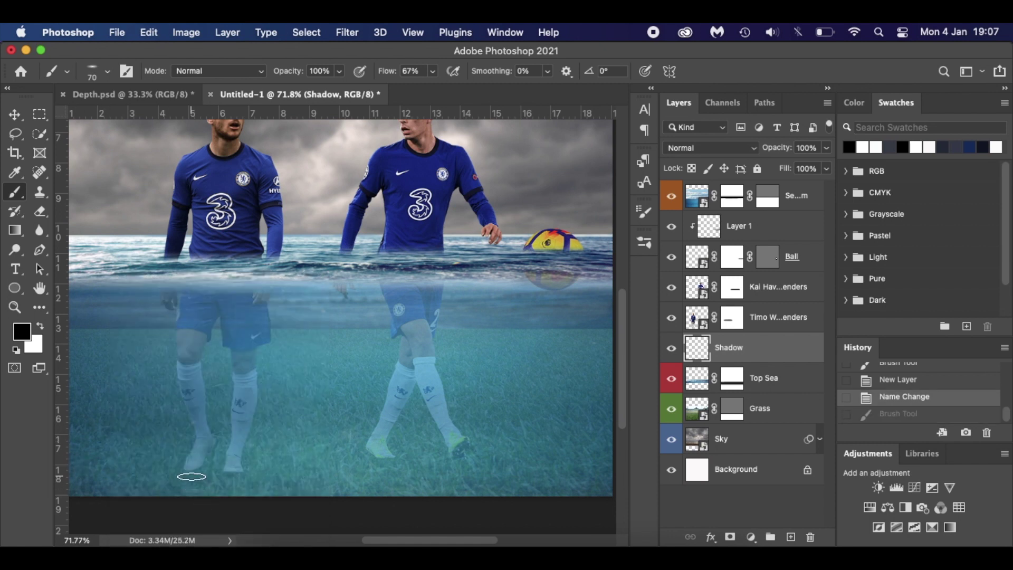
- Paint soft black shadows beneath the left player's feet on the Shadow layer, using flattened brush sizes of 100 and 125 px
{"action": "key", "text": "bracketright"}
{"action": "key", "text": "bracketright"}
{"action": "key", "text": "bracketright"}
{"action": "left_click", "coordinate": [195, 473]}
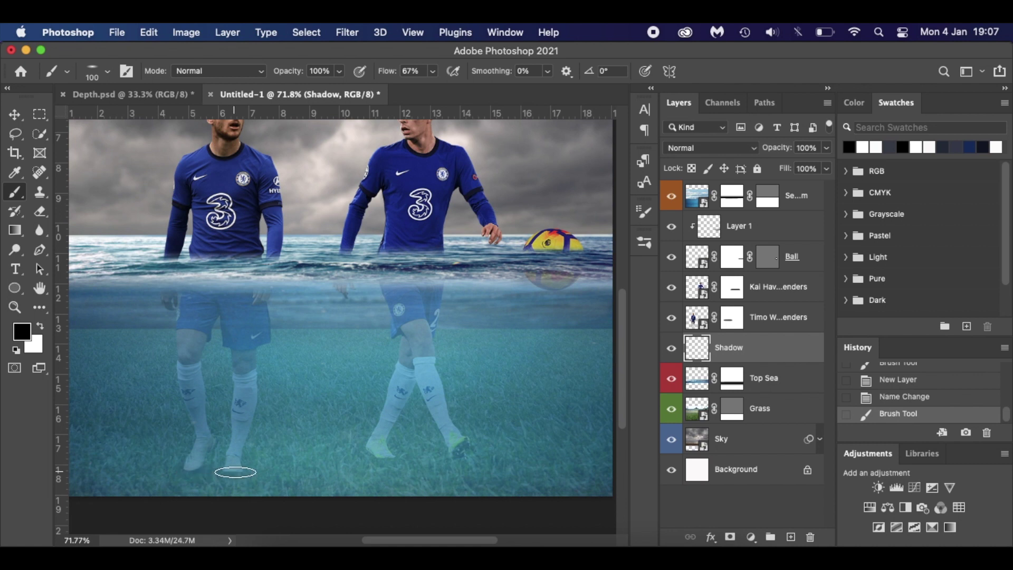
{"action": "left_click", "coordinate": [233, 472]}
{"action": "left_click", "coordinate": [233, 472]}
{"action": "key", "text": "bracketright"}
{"action": "key", "text": "bracketright"}
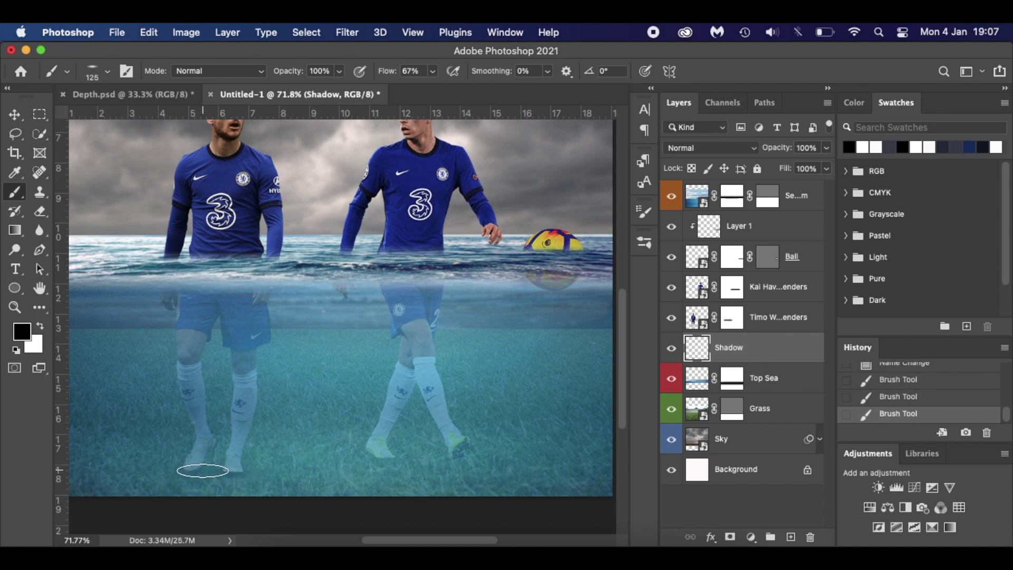
{"action": "left_click", "coordinate": [210, 469]}
- Paint a soft black contact shadow beneath the right player's outer foot on the Shadow layer with the flattened brush
{"action": "key", "text": "bracketright"}
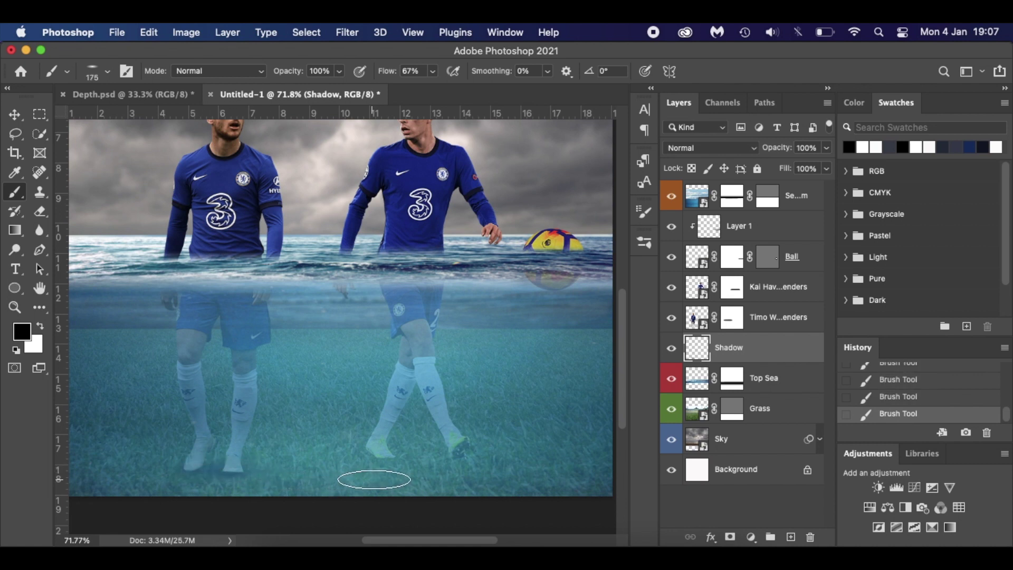
{"action": "key", "text": "bracketleft"}
{"action": "key", "text": "bracketleft"}
{"action": "key", "text": "bracketleft"}
{"action": "left_click", "coordinate": [459, 461]}
{"action": "key", "text": "bracketleft"}
{"action": "key", "text": "bracketleft"}
{"action": "key", "text": "bracketleft"}
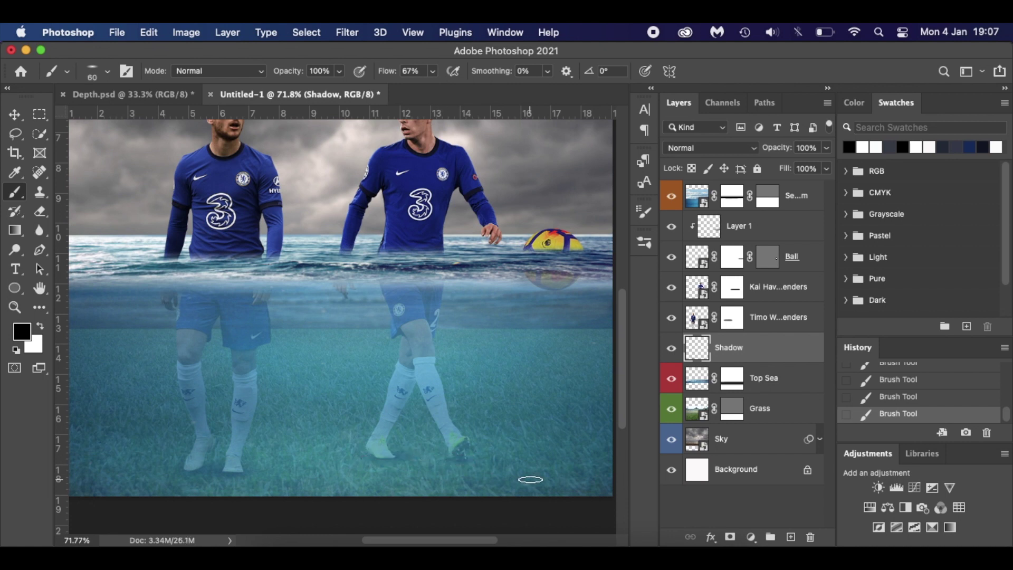
- Paint a broad soft shadow beneath both of the right player's feet with the flattened brush at 250 px
{"action": "key", "text": "bracketright"}
{"action": "key", "text": "bracketright"}
{"action": "key", "text": "bracketright"}
{"action": "key", "text": "bracketright"}
{"action": "key", "text": "bracketright"}
{"action": "key", "text": "bracketright"}
{"action": "key", "text": "bracketright"}
{"action": "key", "text": "bracketright"}
{"action": "key", "text": "bracketright"}
{"action": "left_click", "coordinate": [420, 455]}
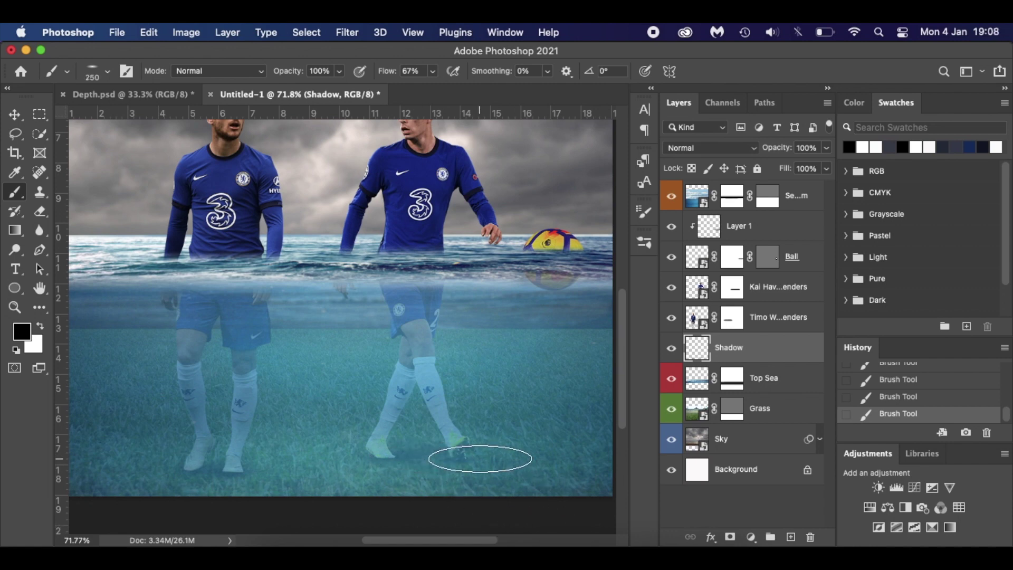
- Paint a broad 250 px shadow beneath the left player's feet and lower the Shadow layer's opacity to 73%
{"action": "scroll", "coordinate": [475, 459], "scroll_direction": "down", "scroll_amount": 5}
{"action": "scroll", "coordinate": [386, 471], "scroll_direction": "up", "scroll_amount": 3}
{"action": "scroll", "coordinate": [386, 471], "scroll_direction": "up", "scroll_amount": 2}
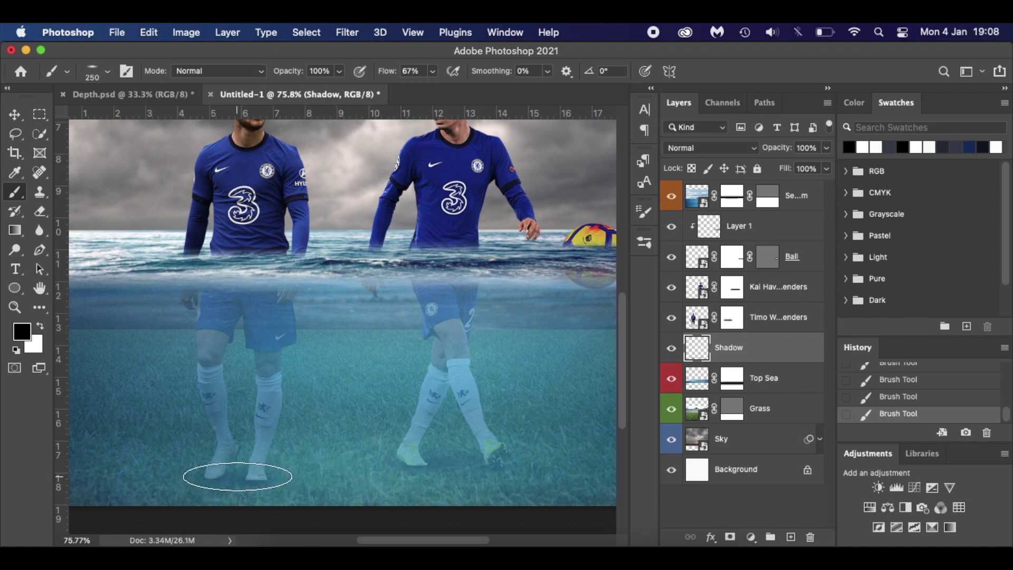
{"action": "right_click", "coordinate": [237, 477]}
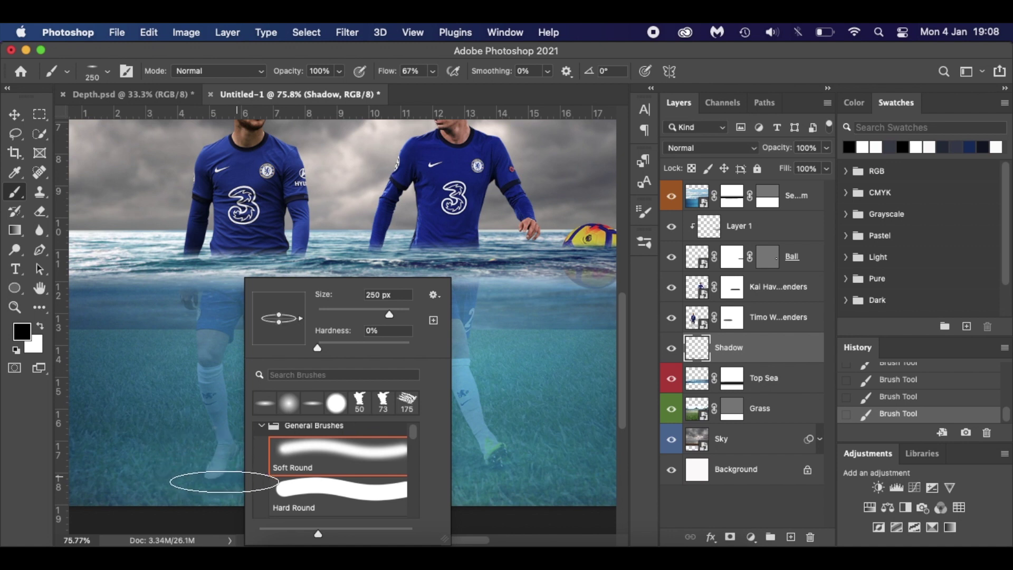
{"action": "left_click", "coordinate": [233, 479]}
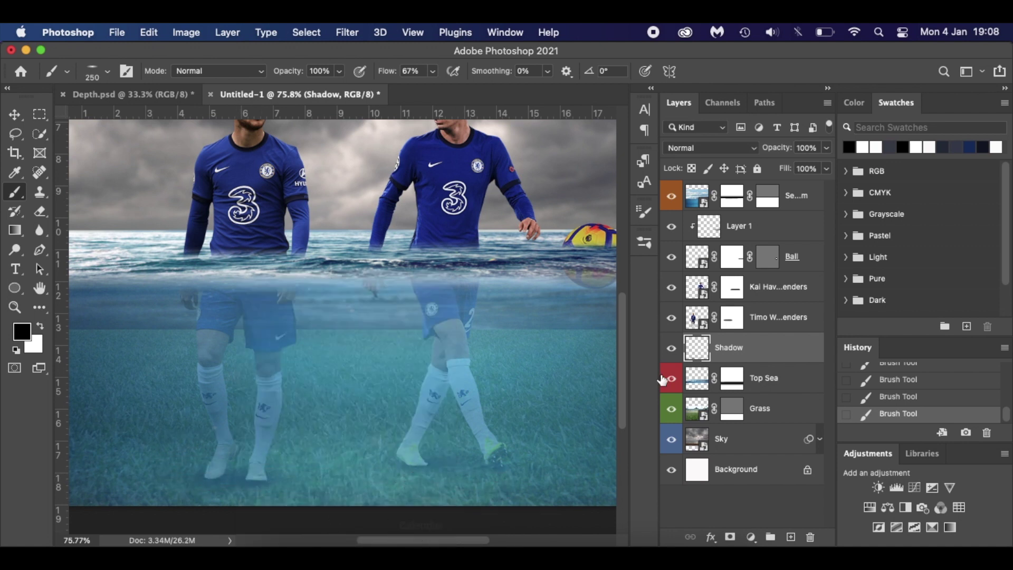
{"action": "left_click_drag", "start_coordinate": [781, 153], "coordinate": [759, 148]}
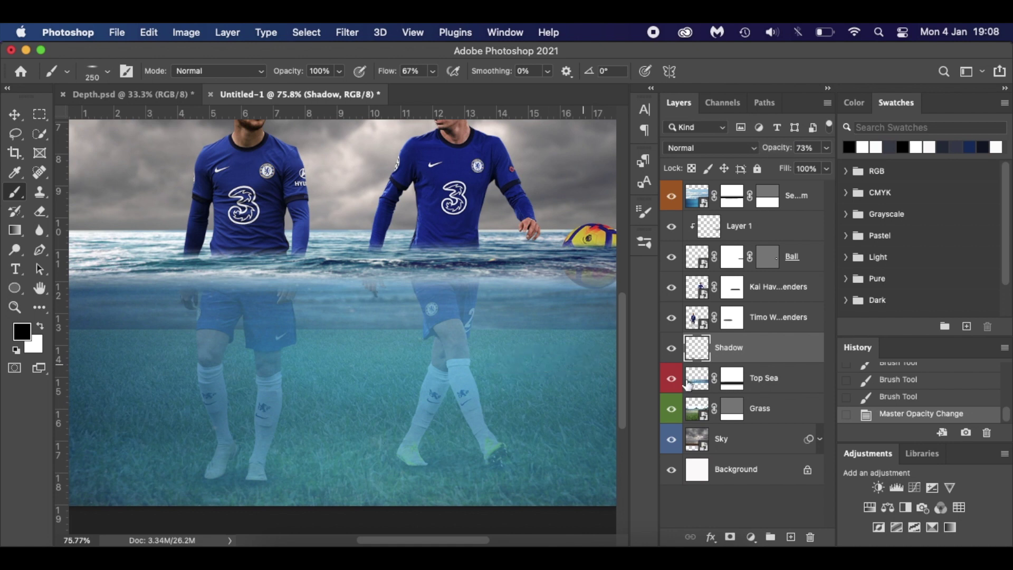
- Place the background_2 image directly above the Sky layer, scaled to 23.56% so it spans the canvas width and covers the underwater area
{"action": "left_click", "coordinate": [781, 478]}
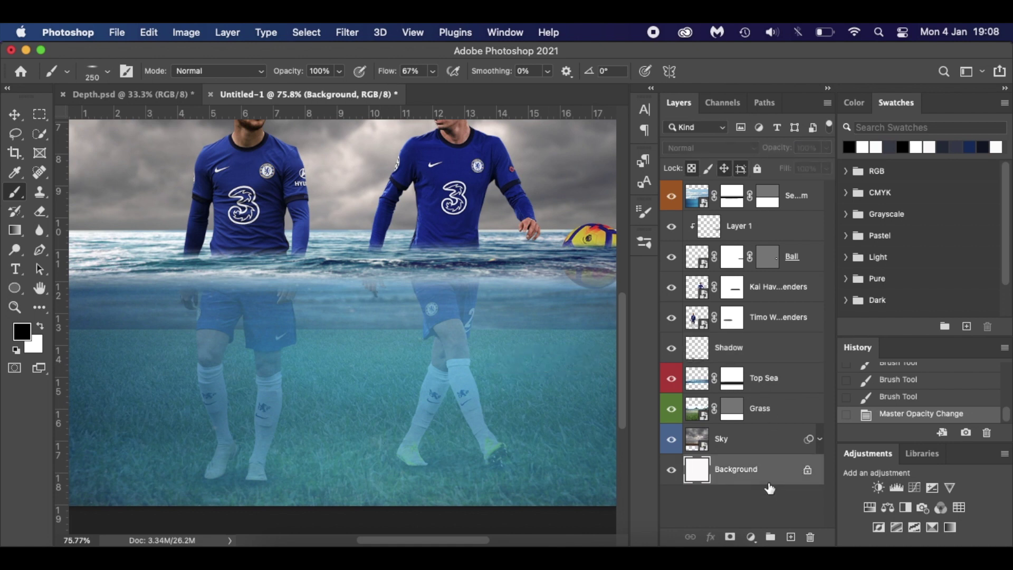
{"action": "scroll", "coordinate": [568, 428], "scroll_direction": "down", "scroll_amount": 3}
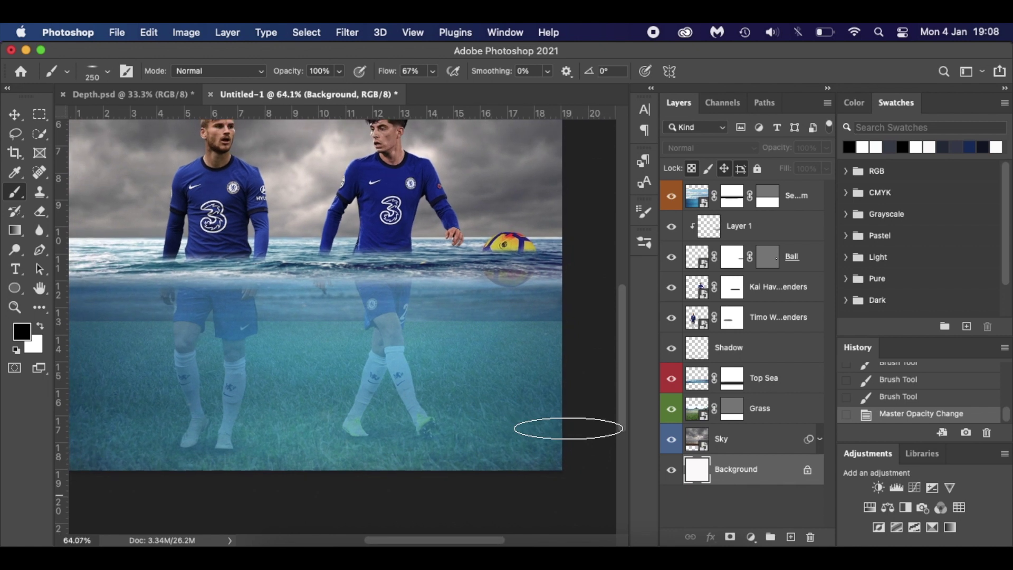
{"action": "left_click", "coordinate": [770, 444]}
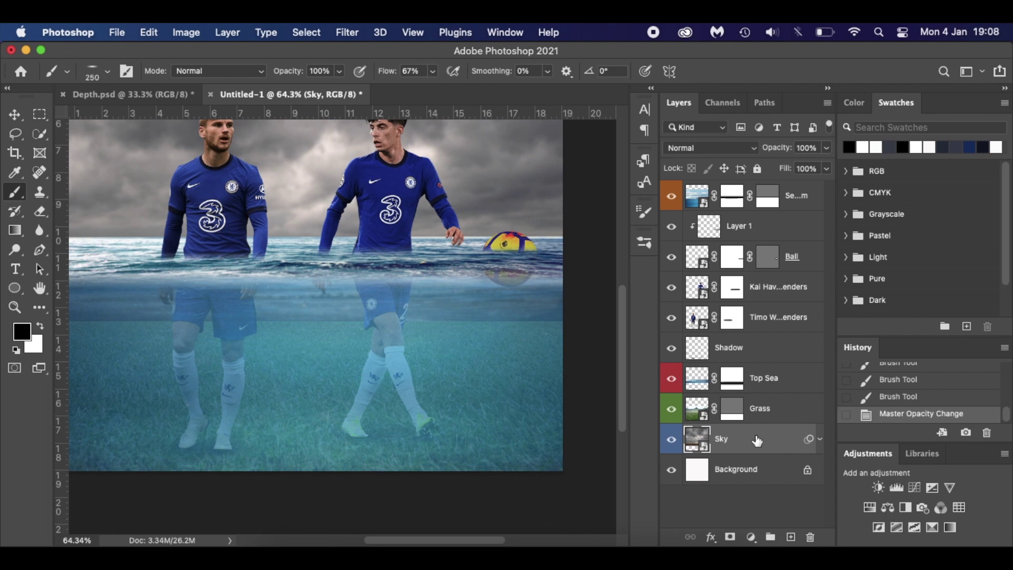
{"action": "left_click_drag", "start_coordinate": [702, 351], "coordinate": [406, 353]}
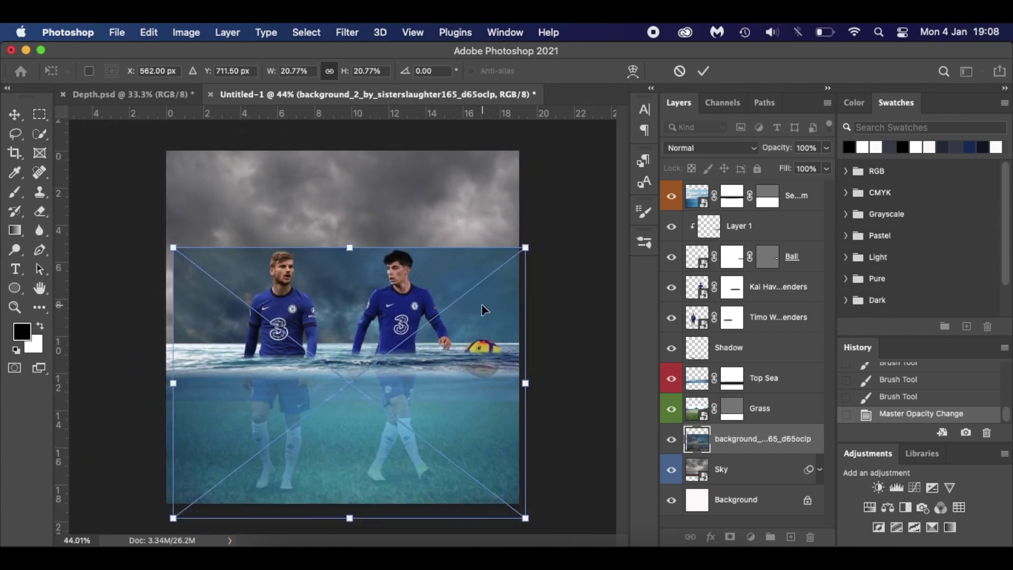
{"action": "left_click_drag", "start_coordinate": [483, 310], "coordinate": [458, 283]}
{"action": "left_click_drag", "start_coordinate": [502, 221], "coordinate": [550, 187]}
{"action": "key", "text": "Return"}
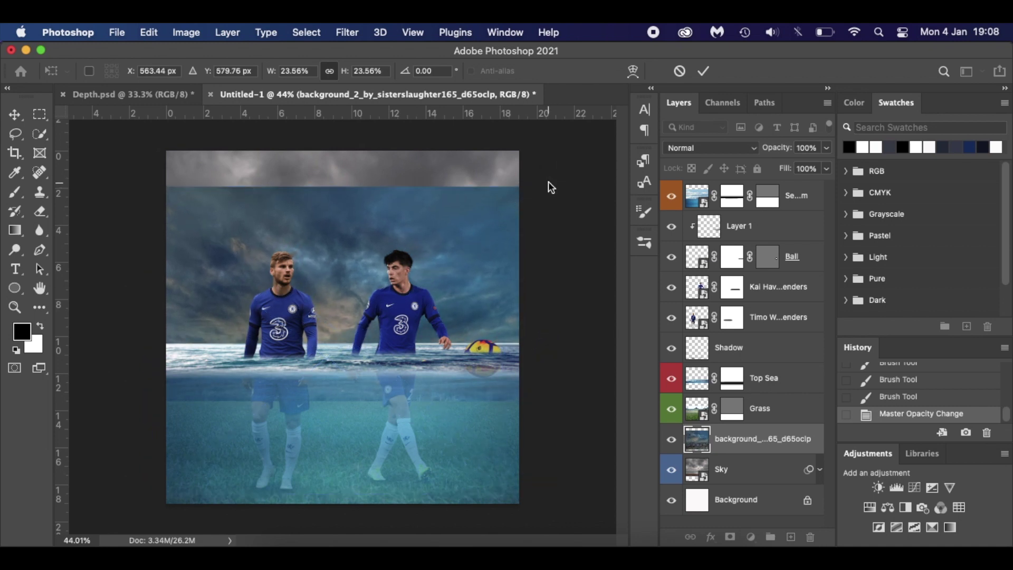
- Add a layer mask to the placed background_2 layer and switch to an unflattened Soft Round brush at 250 px and 100% flow
{"action": "left_click", "coordinate": [730, 537]}
{"action": "right_click", "coordinate": [454, 231]}
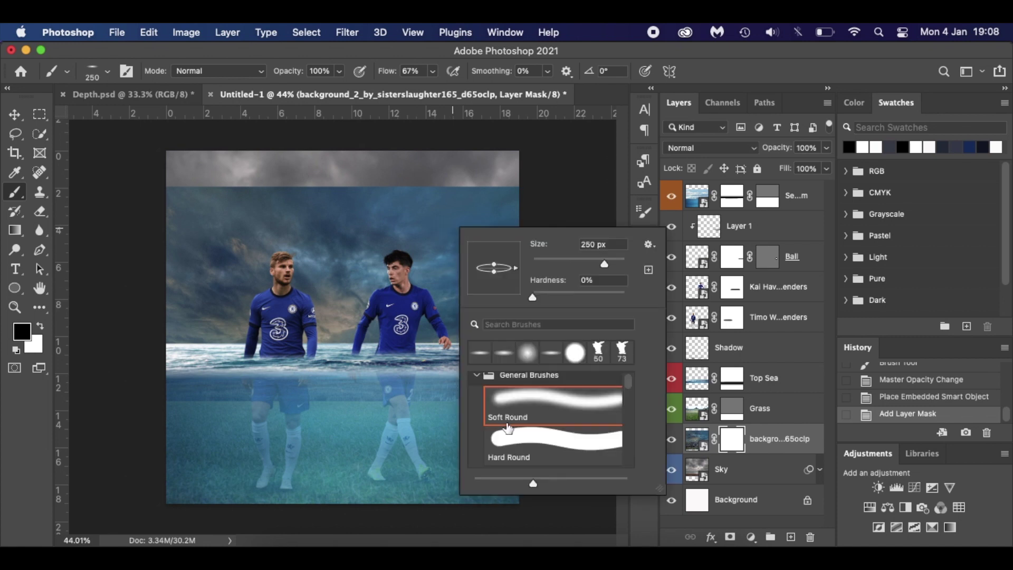
{"action": "left_click", "coordinate": [528, 352]}
{"action": "left_click", "coordinate": [132, 198]}
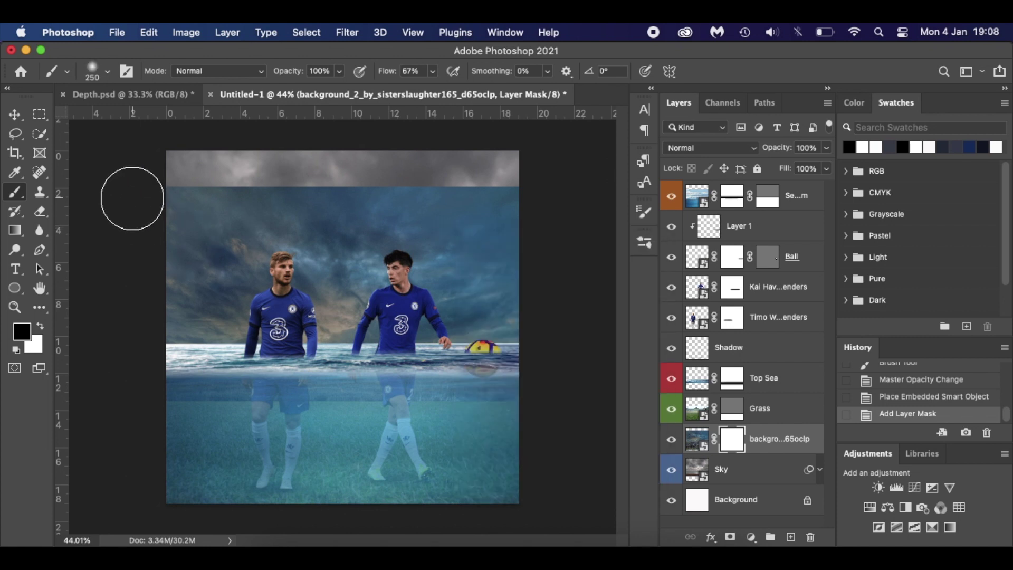
{"action": "left_click_drag", "start_coordinate": [389, 78], "coordinate": [408, 78]}
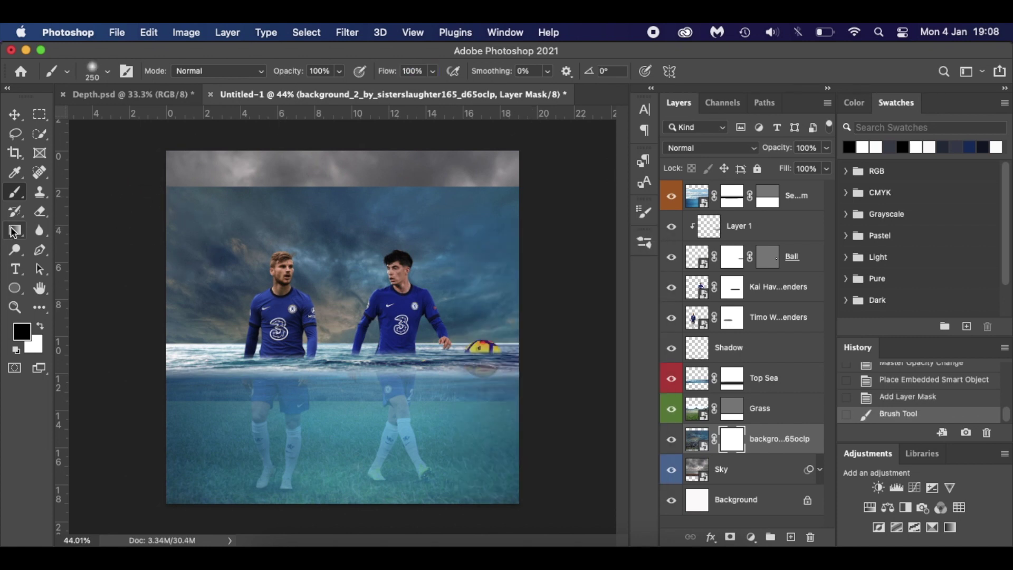
- Mask out the background_2 image above the waterline with a 500 px black brush, revealing the stormy sky
{"action": "key", "text": "bracketright"}
{"action": "key", "text": "bracketright"}
{"action": "key", "text": "bracketright"}
{"action": "left_click_drag", "start_coordinate": [136, 204], "coordinate": [430, 203]}
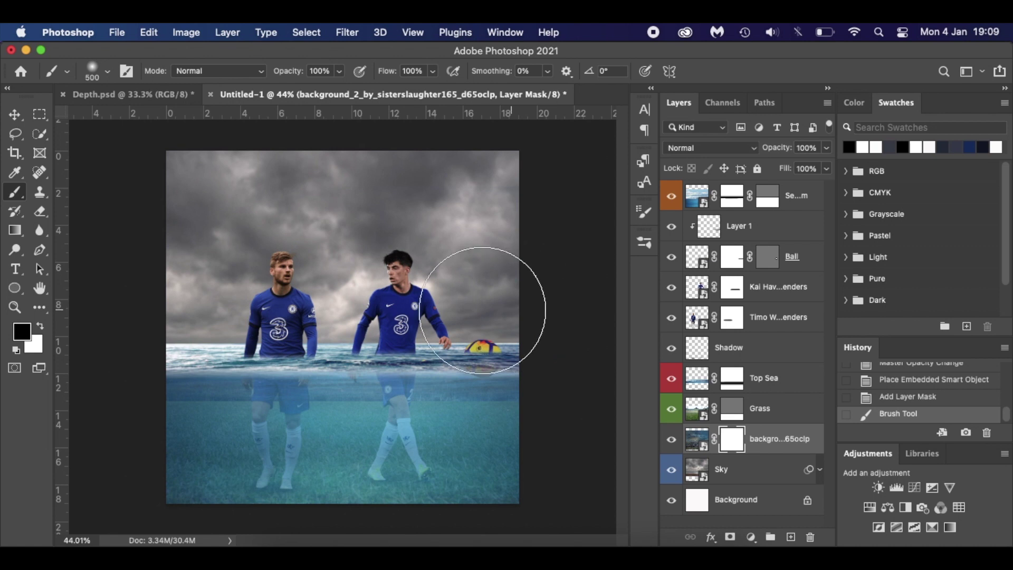
{"action": "left_click_drag", "start_coordinate": [153, 298], "coordinate": [526, 301]}
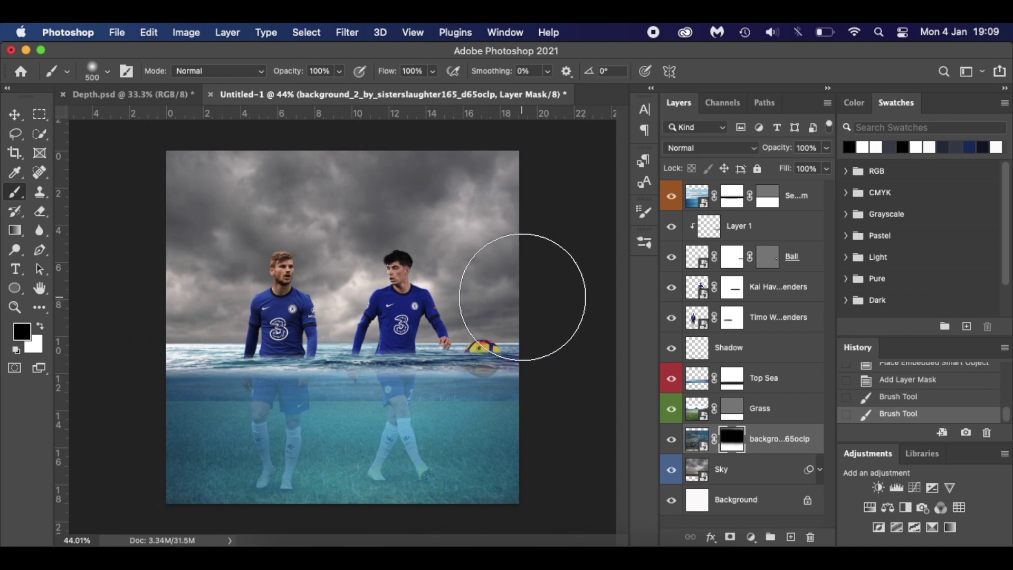
- Add a layer mask to the Grass layer and set the soft brush to 200 px, 49% opacity and 52% flow
{"action": "scroll", "coordinate": [534, 289], "scroll_direction": "up", "scroll_amount": 3}
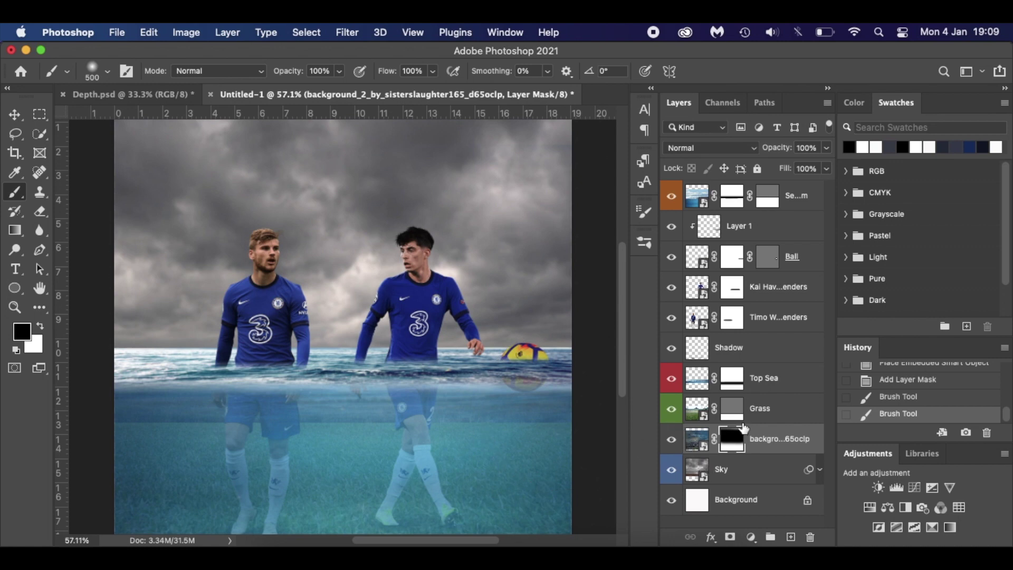
{"action": "left_click", "coordinate": [697, 410]}
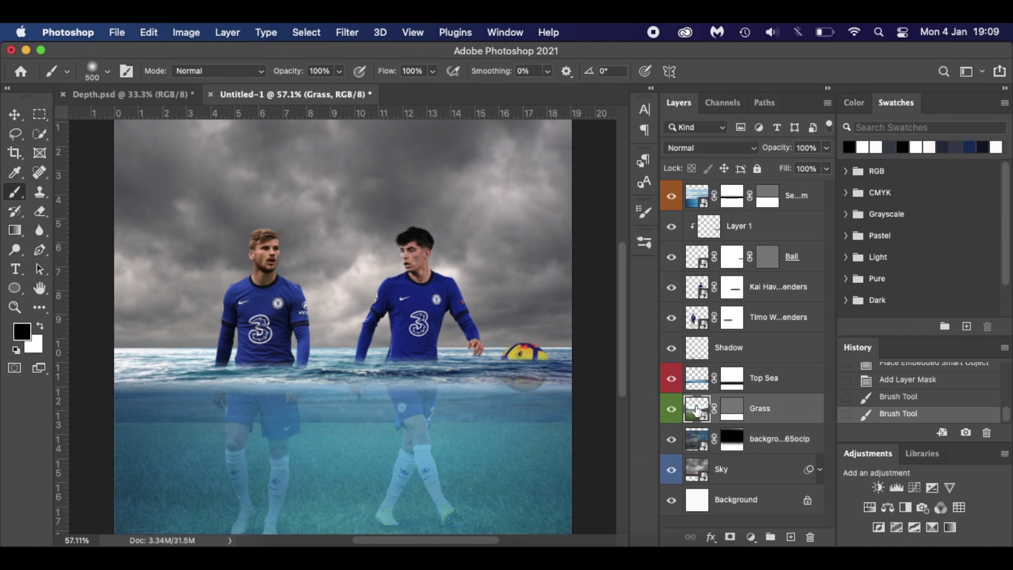
{"action": "left_click", "coordinate": [732, 537]}
{"action": "scroll", "coordinate": [430, 457], "scroll_direction": "down", "scroll_amount": 5}
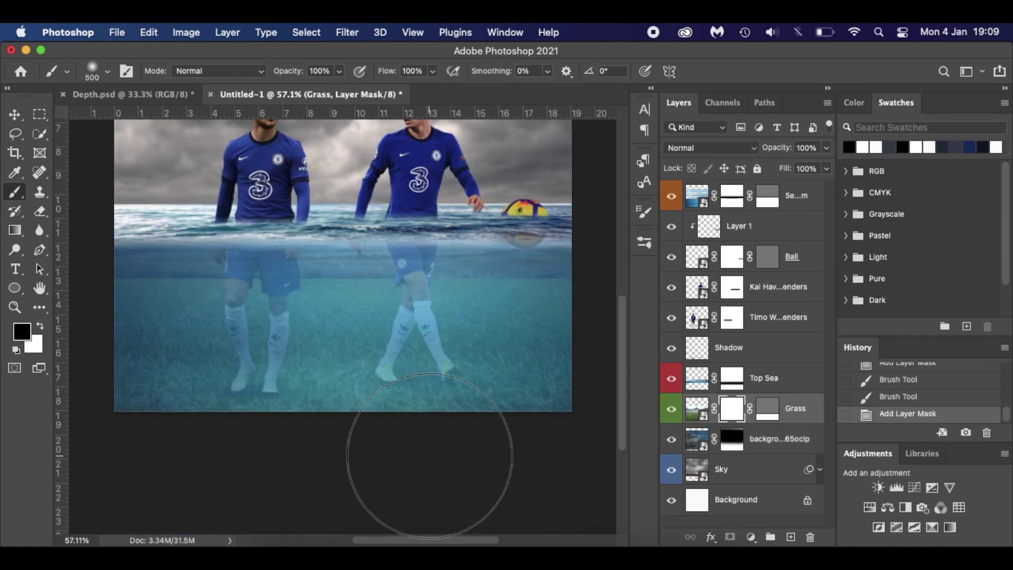
{"action": "key", "text": "bracketleft"}
{"action": "key", "text": "bracketleft"}
{"action": "key", "text": "bracketleft"}
{"action": "key", "text": "bracketleft"}
{"action": "key", "text": "bracketleft"}
{"action": "key", "text": "bracketleft"}
{"action": "key", "text": "bracketright"}
{"action": "key", "text": "bracketright"}
{"action": "left_click_drag", "start_coordinate": [390, 70], "coordinate": [364, 73]}
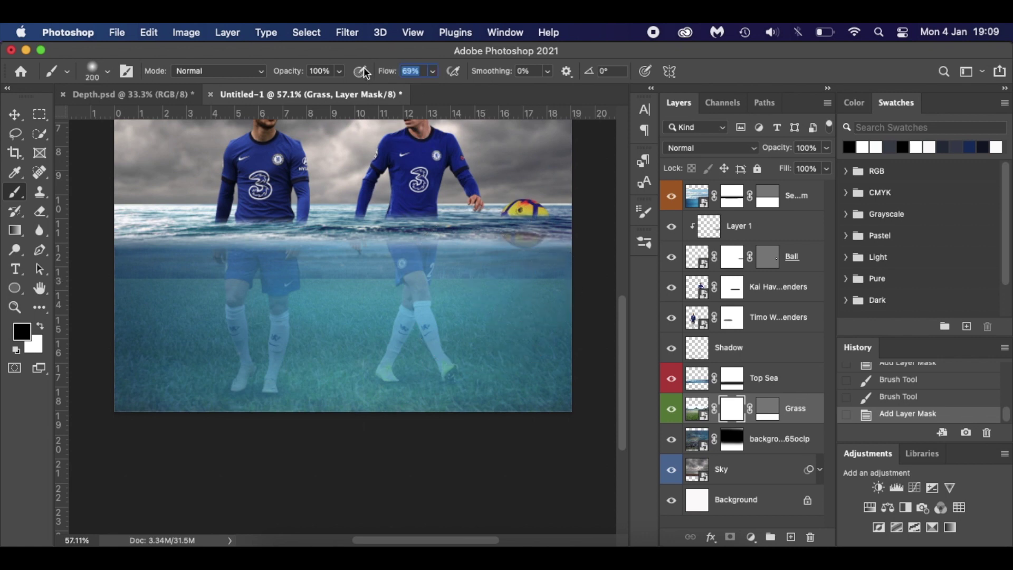
{"action": "left_click_drag", "start_coordinate": [294, 72], "coordinate": [264, 75]}
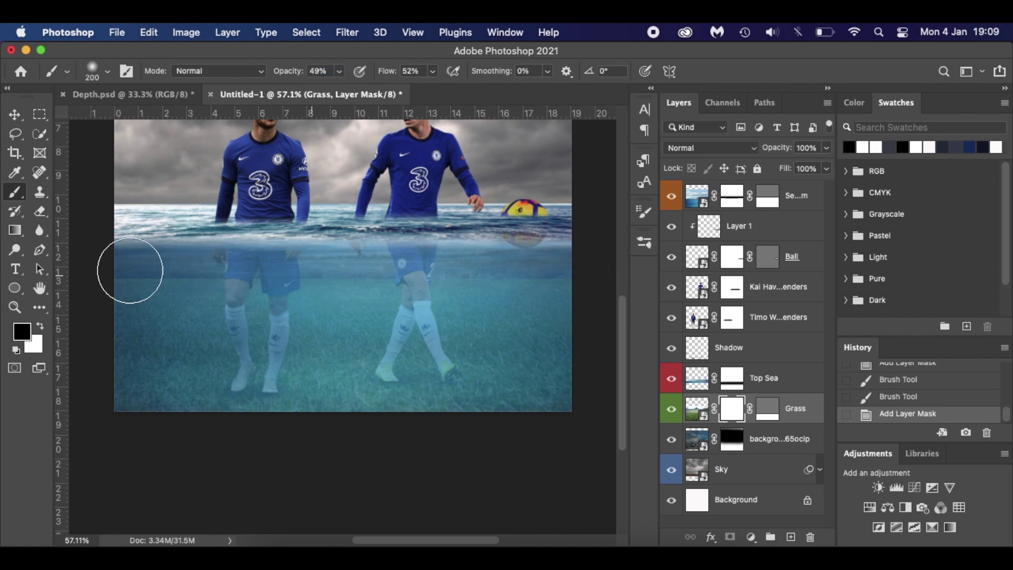
- Paint black across the upper part of the grass on its mask to fade it into the underwater background
{"action": "left_click_drag", "start_coordinate": [159, 282], "coordinate": [249, 283]}
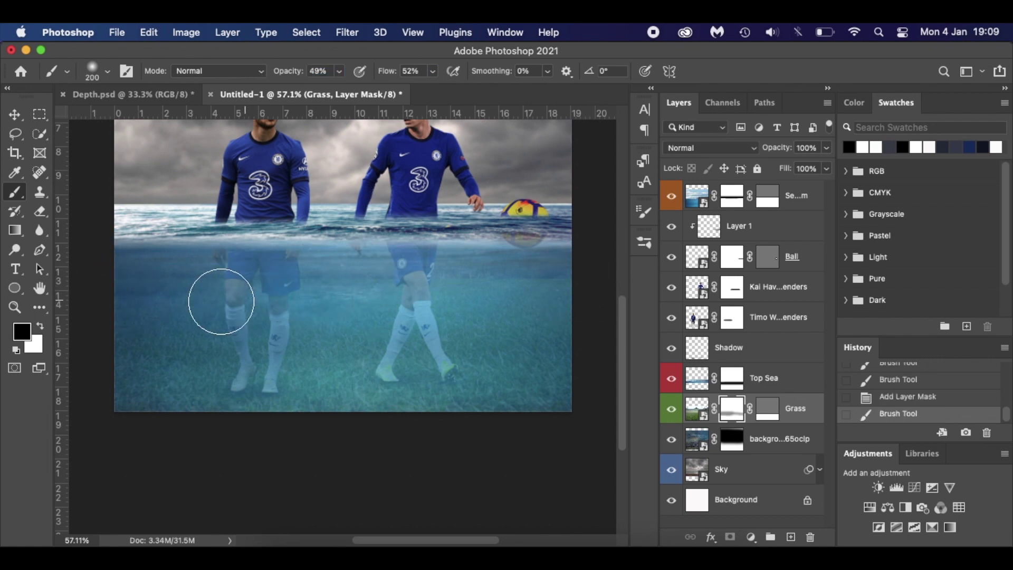
{"action": "mouse_move", "coordinate": [447, 298]}
{"action": "left_mouse_down"}
{"action": "mouse_move", "coordinate": [369, 301]}
{"action": "mouse_move", "coordinate": [435, 297]}
{"action": "left_mouse_up"}
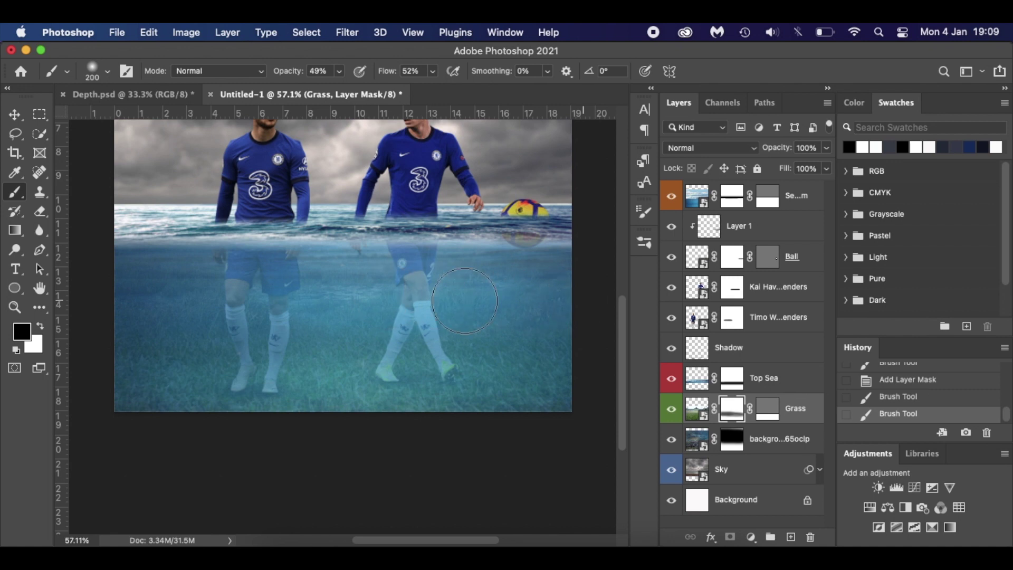
{"action": "mouse_move", "coordinate": [372, 299]}
{"action": "left_mouse_down"}
{"action": "mouse_move", "coordinate": [341, 297]}
{"action": "mouse_move", "coordinate": [333, 312]}
{"action": "mouse_move", "coordinate": [92, 312]}
{"action": "left_mouse_up"}
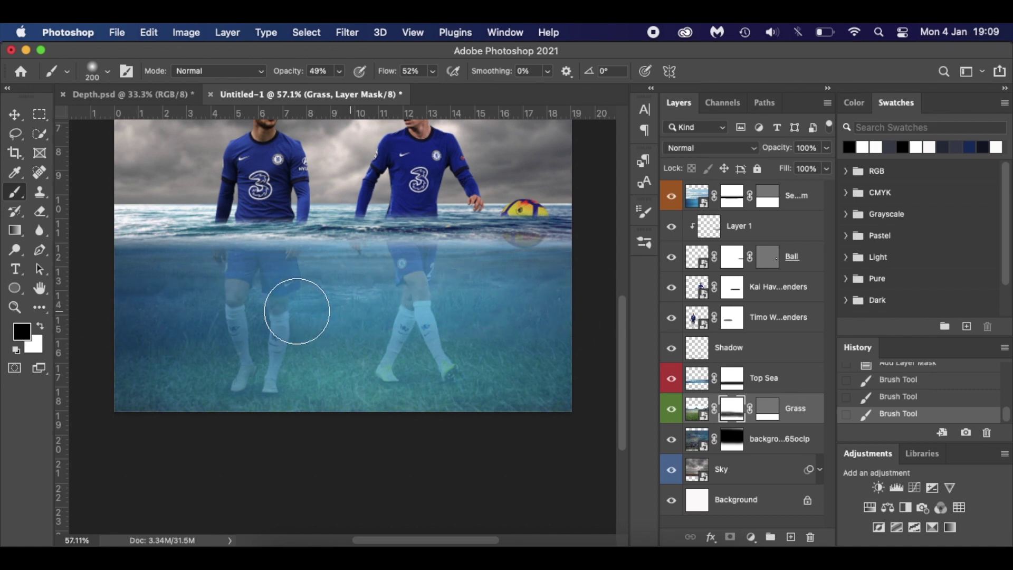
{"action": "left_click_drag", "start_coordinate": [407, 296], "coordinate": [709, 339]}
{"action": "left_click_drag", "start_coordinate": [588, 340], "coordinate": [70, 330]}
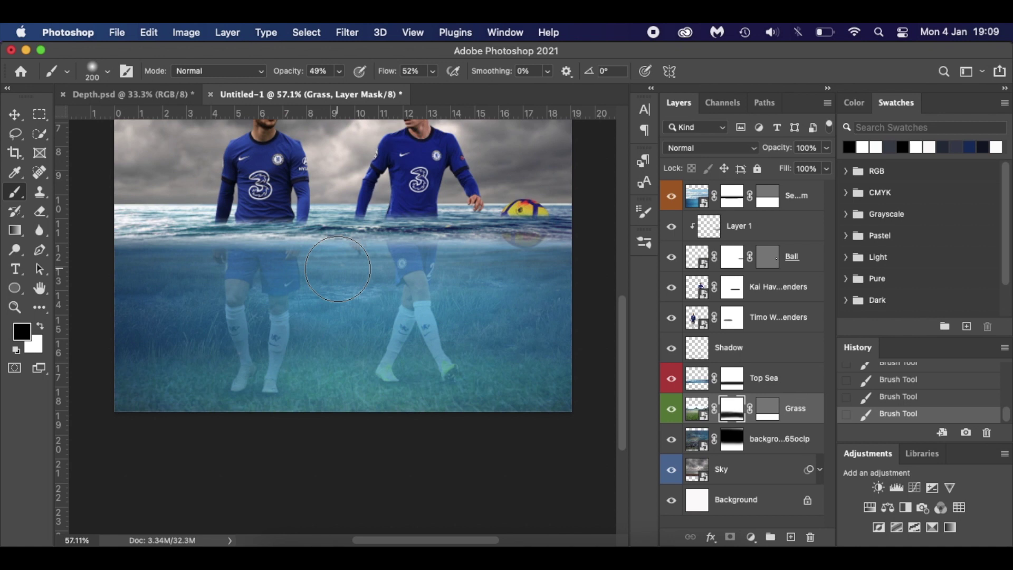
- Restore the background_2 image just below the waterline by painting white on its mask, using brush sizes of 200 and 150 px
{"action": "left_click", "coordinate": [730, 449]}
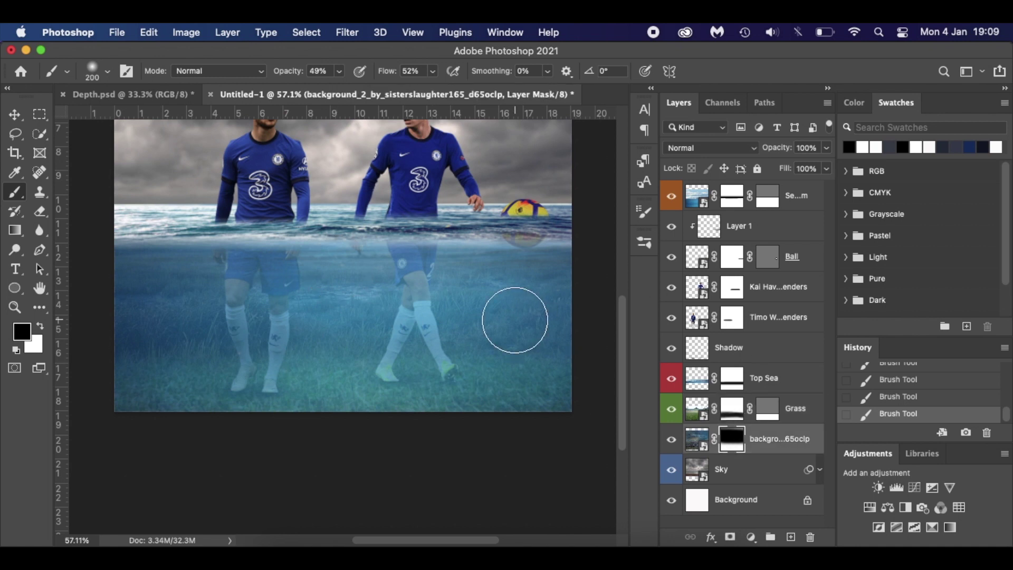
{"action": "key", "text": "x"}
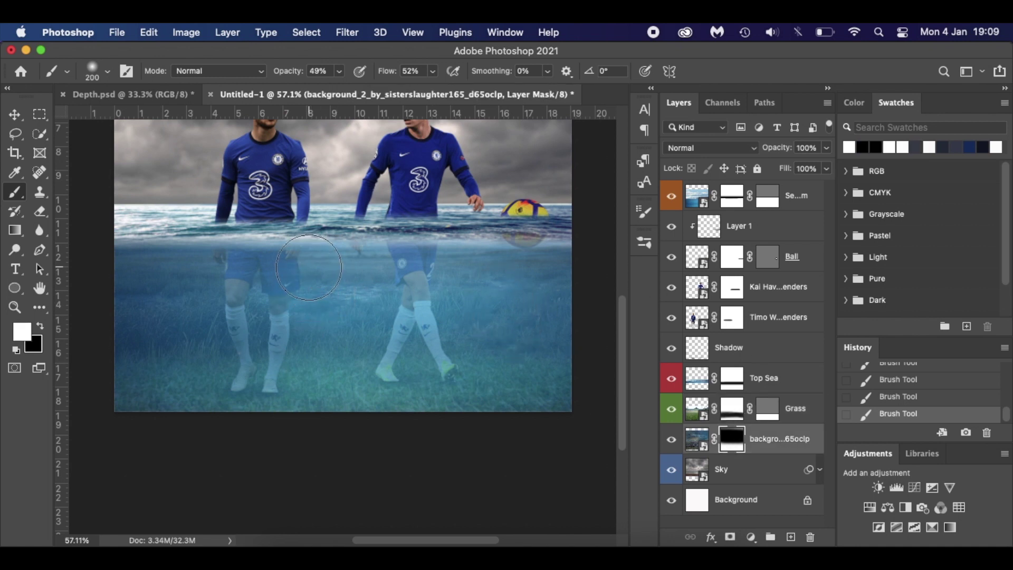
{"action": "left_click_drag", "start_coordinate": [498, 278], "coordinate": [557, 270]}
{"action": "key", "text": "bracketleft"}
{"action": "key", "text": "bracketleft"}
{"action": "left_click_drag", "start_coordinate": [191, 270], "coordinate": [261, 267]}
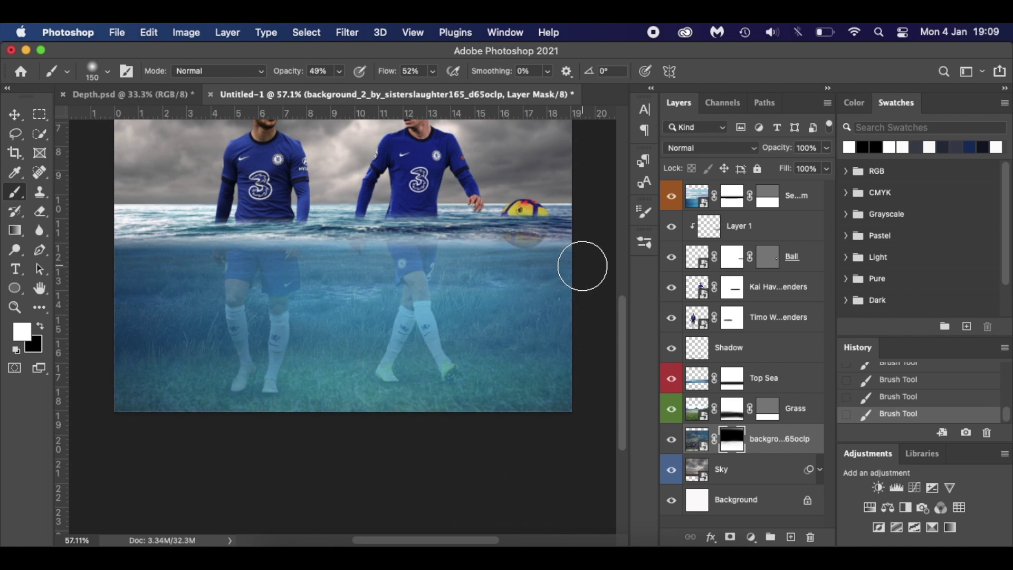
- Nudge the background_2 layer upward and fit the whole composite in view
{"action": "key", "text": "v"}
{"action": "key", "text": "Up"}
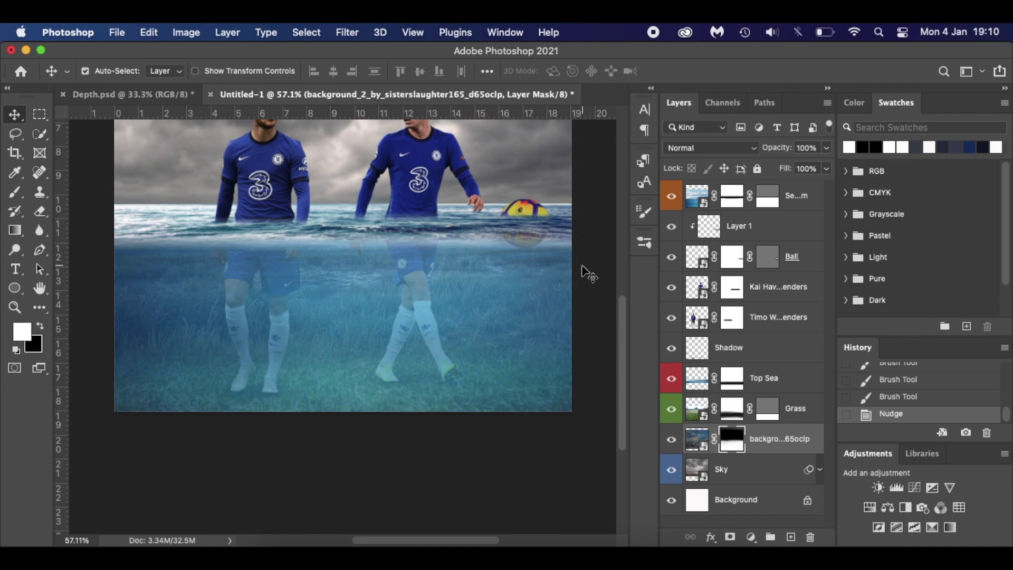
{"action": "key", "text": "super+0"}
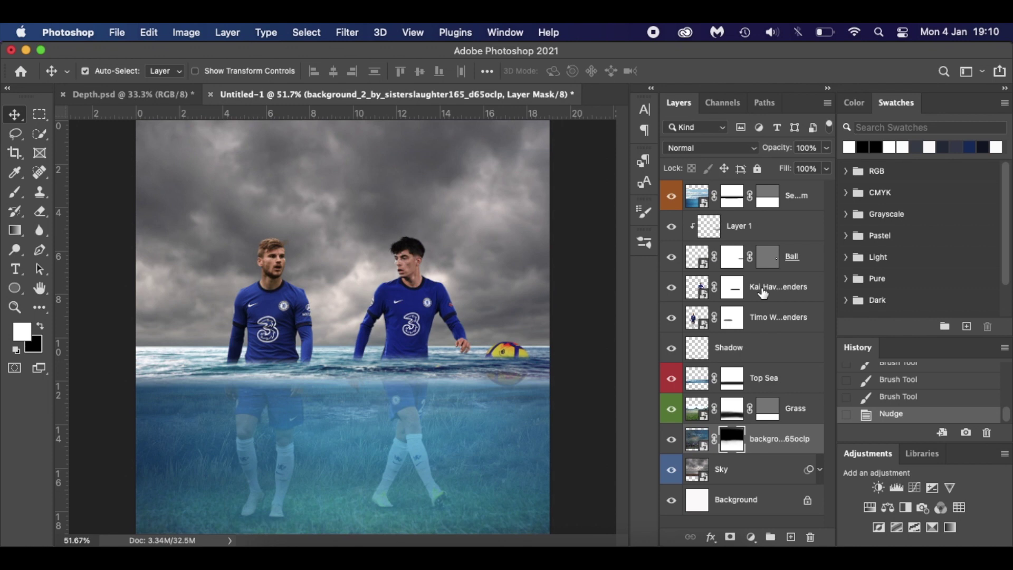
- Stamp all visible layers into a new layer above Sea Bottom and convert it to a smart object
{"action": "left_click", "coordinate": [816, 203]}
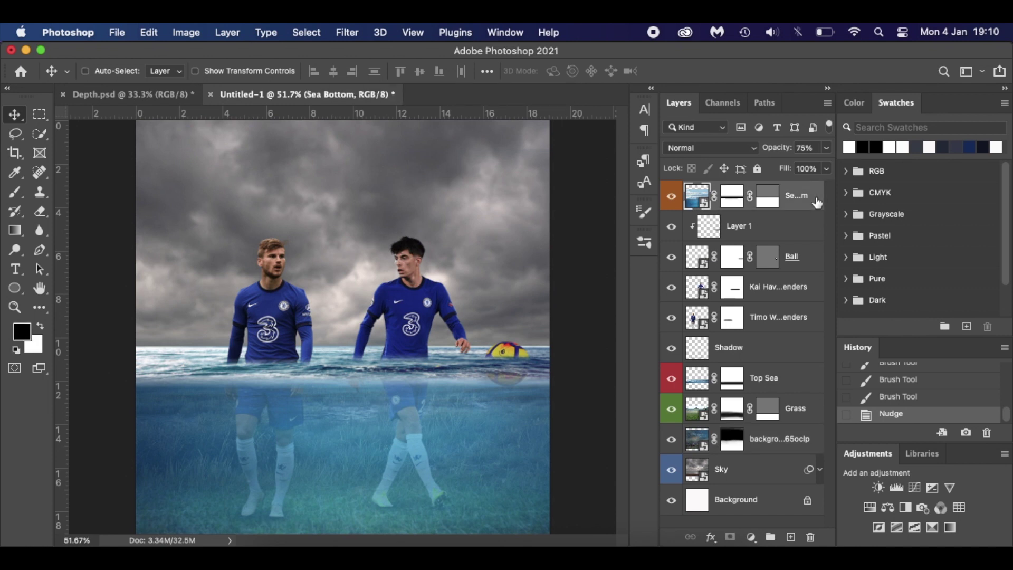
{"action": "key", "text": "super+alt+shift+e"}
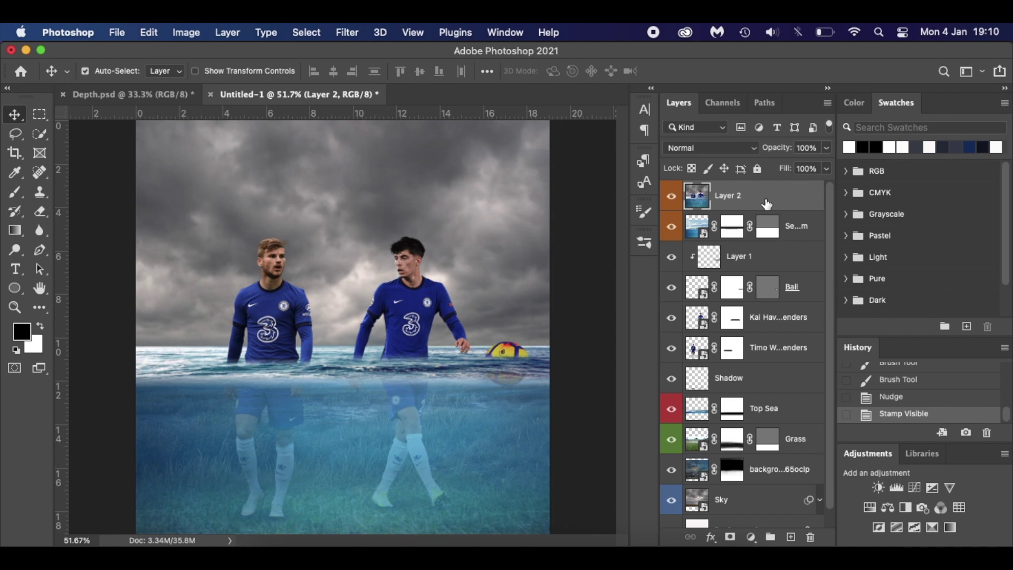
{"action": "right_click", "coordinate": [766, 204]}
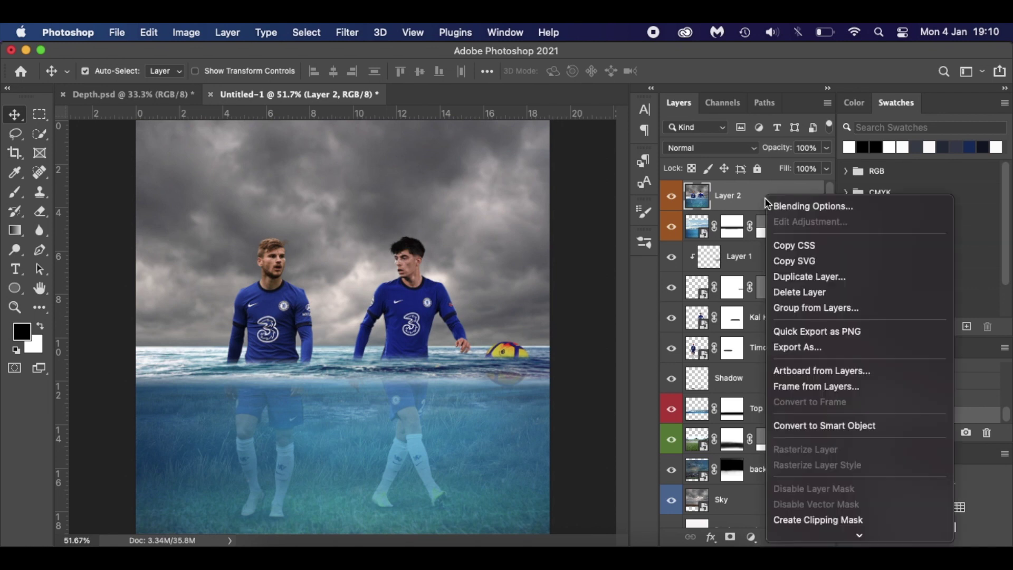
{"action": "left_click", "coordinate": [809, 424]}
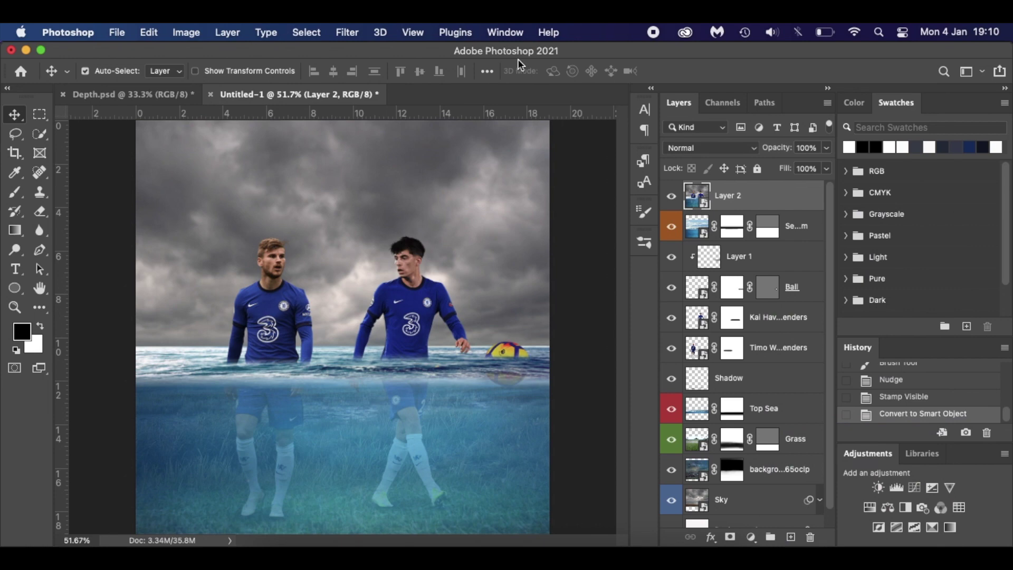
{"action": "left_click", "coordinate": [348, 33]}
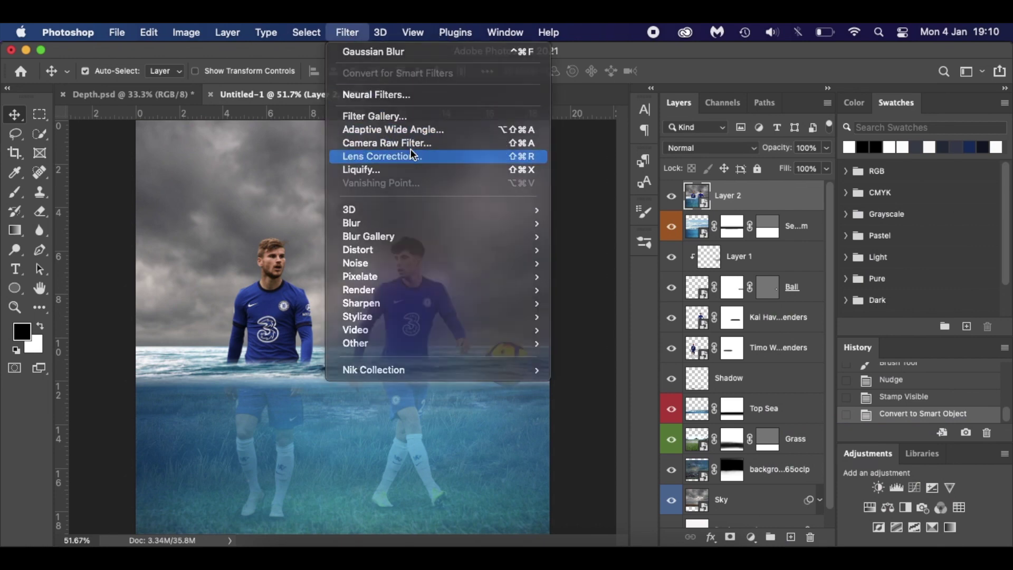
{"action": "left_click", "coordinate": [411, 153]}
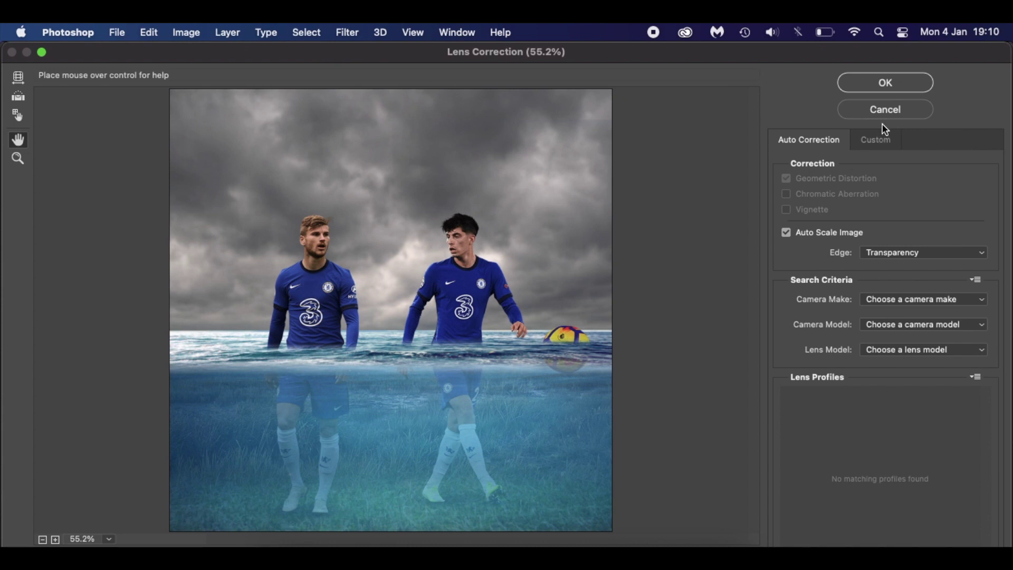
{"action": "left_click", "coordinate": [885, 111]}
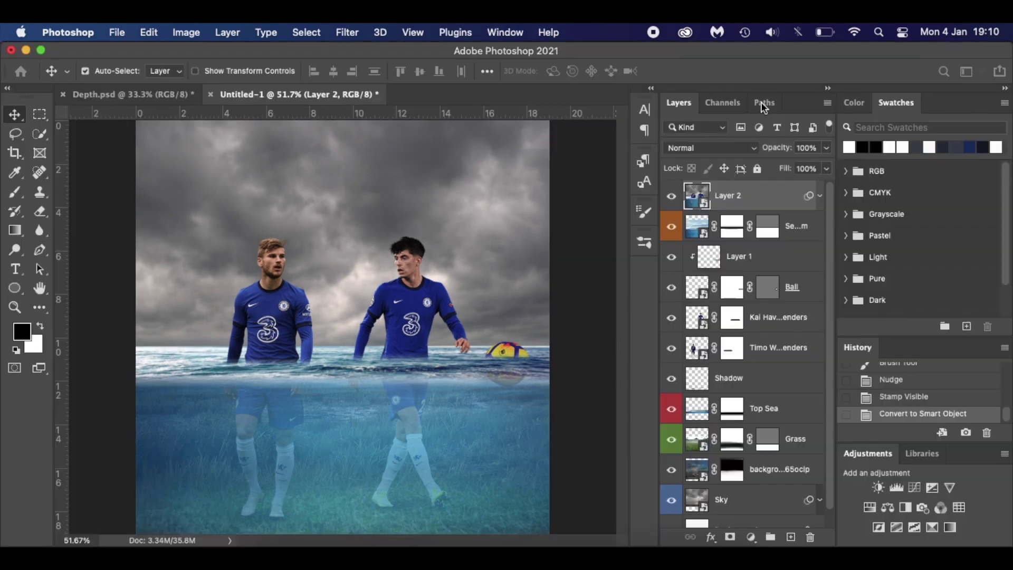
- Start the Camera Raw Filter on Layer 2 and colour-grade the midtones to hue 218, saturation 7 and the shadows to hue 215, saturation 8
{"action": "left_click", "coordinate": [347, 33]}
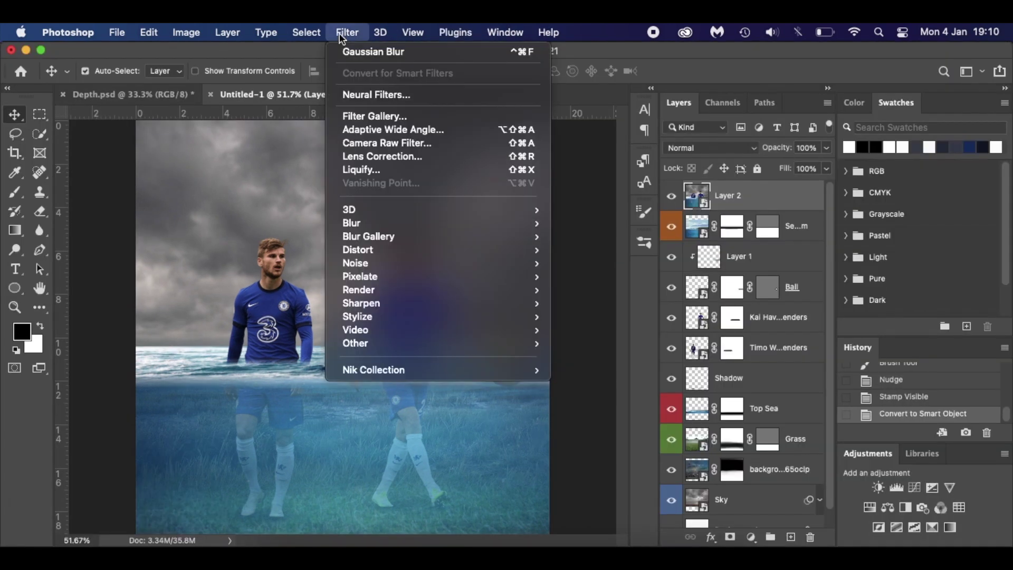
{"action": "left_click", "coordinate": [385, 136]}
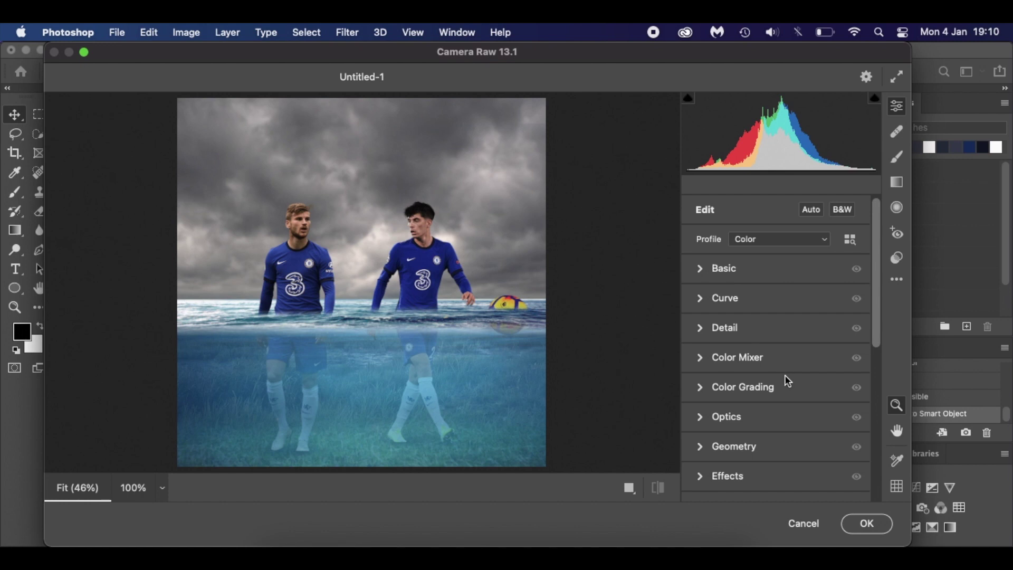
{"action": "scroll", "coordinate": [786, 380], "scroll_direction": "down", "scroll_amount": 10}
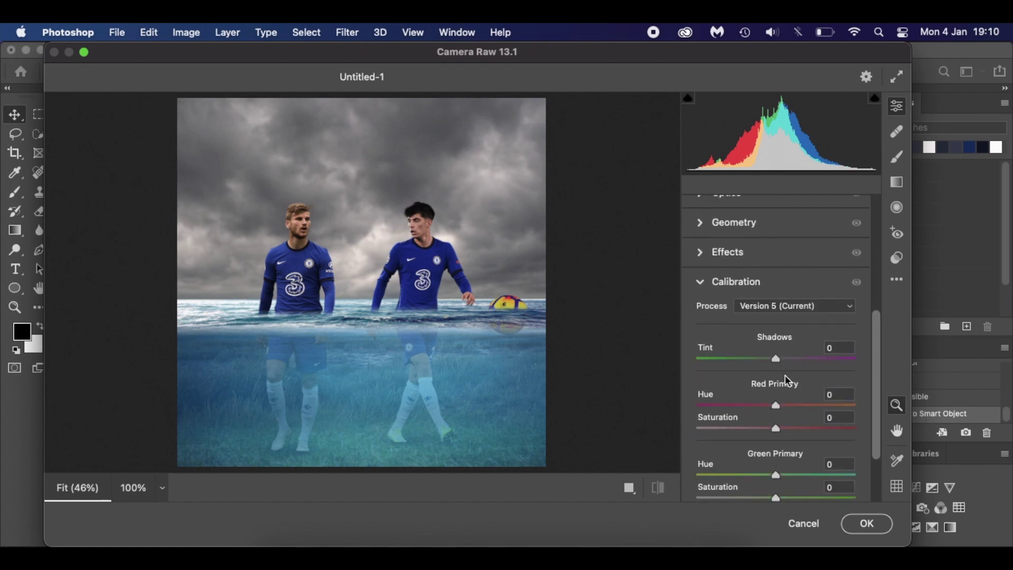
{"action": "scroll", "coordinate": [762, 324], "scroll_direction": "down", "scroll_amount": 3}
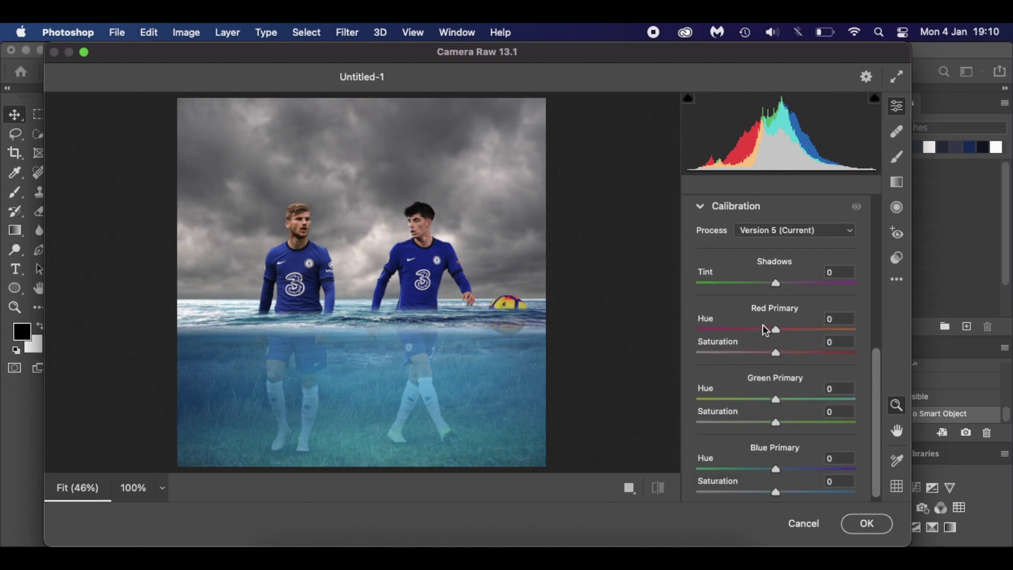
{"action": "scroll", "coordinate": [762, 324], "scroll_direction": "up", "scroll_amount": 5}
{"action": "left_click", "coordinate": [701, 323]}
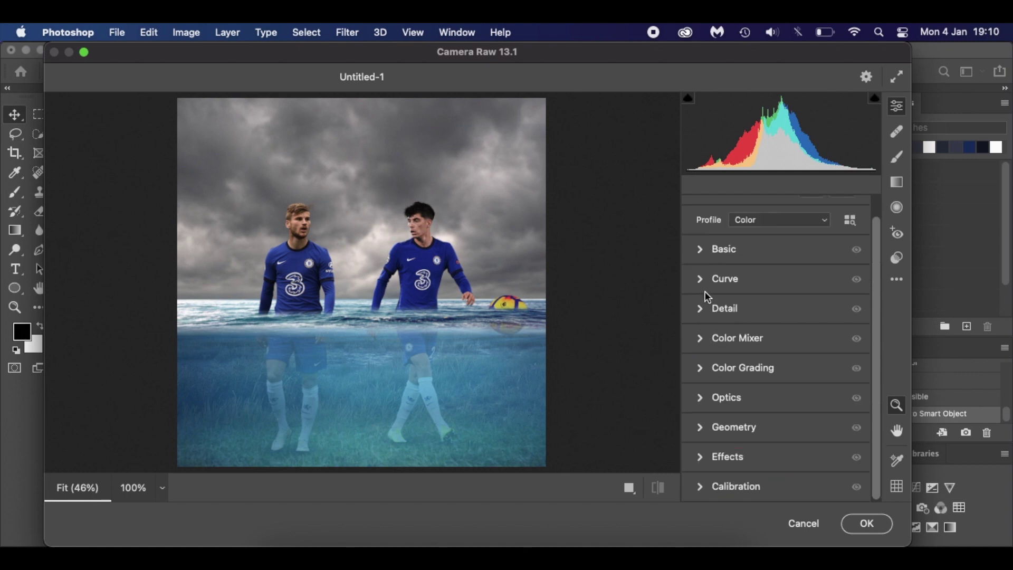
{"action": "left_click", "coordinate": [703, 376]}
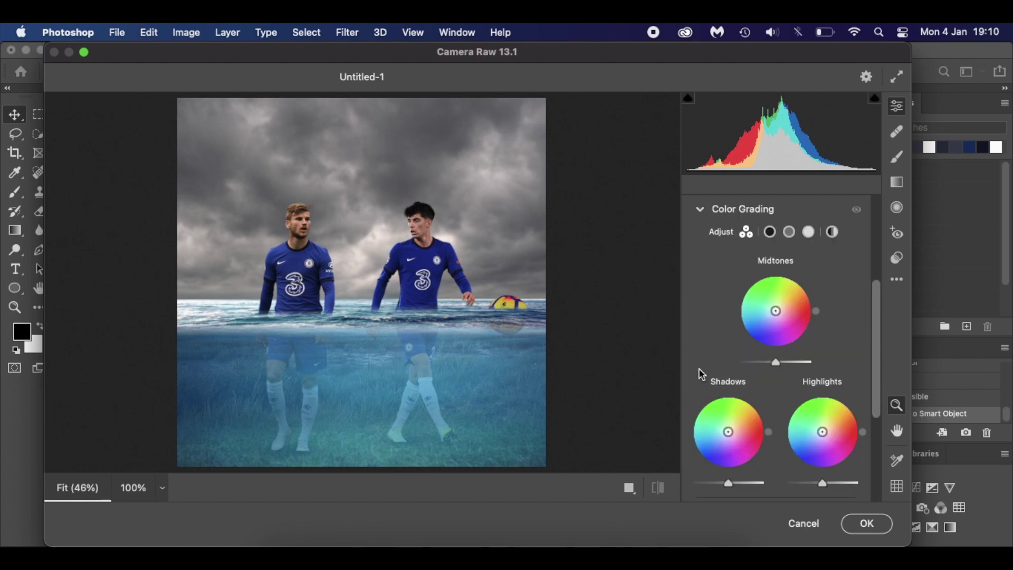
{"action": "mouse_move", "coordinate": [764, 318]}
{"action": "left_mouse_down"}
{"action": "mouse_move", "coordinate": [753, 330]}
{"action": "mouse_move", "coordinate": [774, 313]}
{"action": "left_mouse_up"}
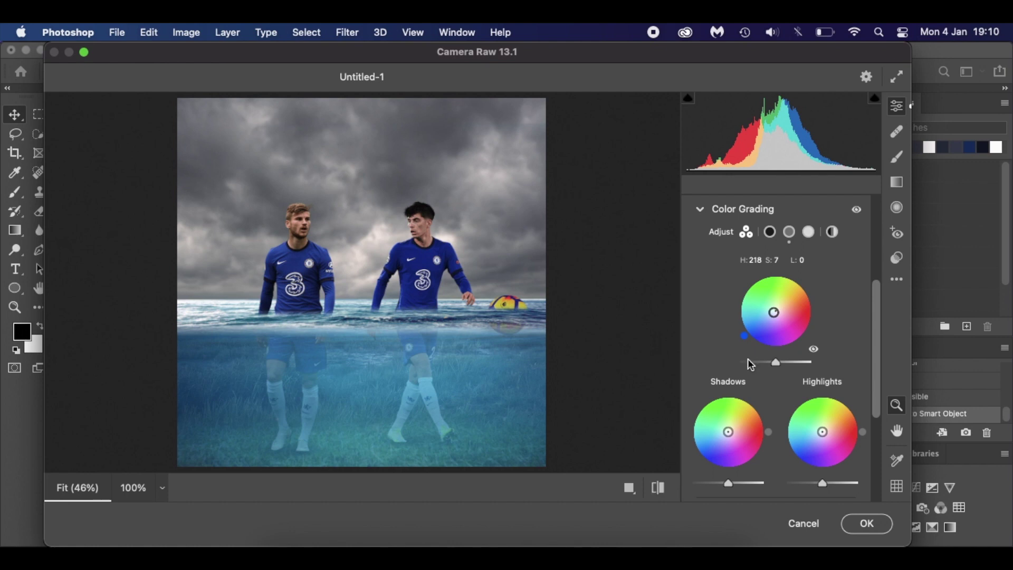
{"action": "left_click_drag", "start_coordinate": [719, 440], "coordinate": [726, 433]}
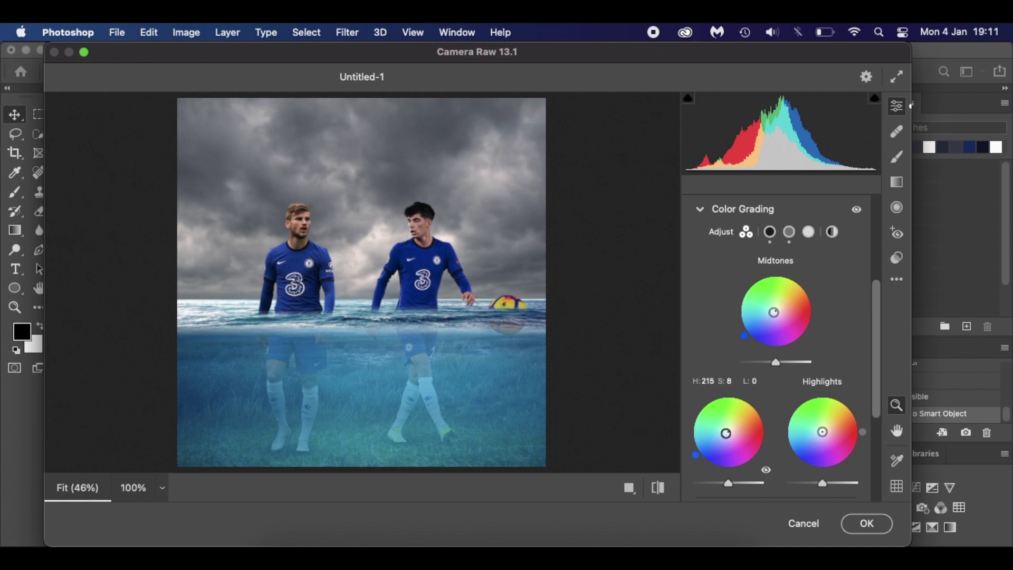
{"action": "left_click", "coordinate": [700, 209]}
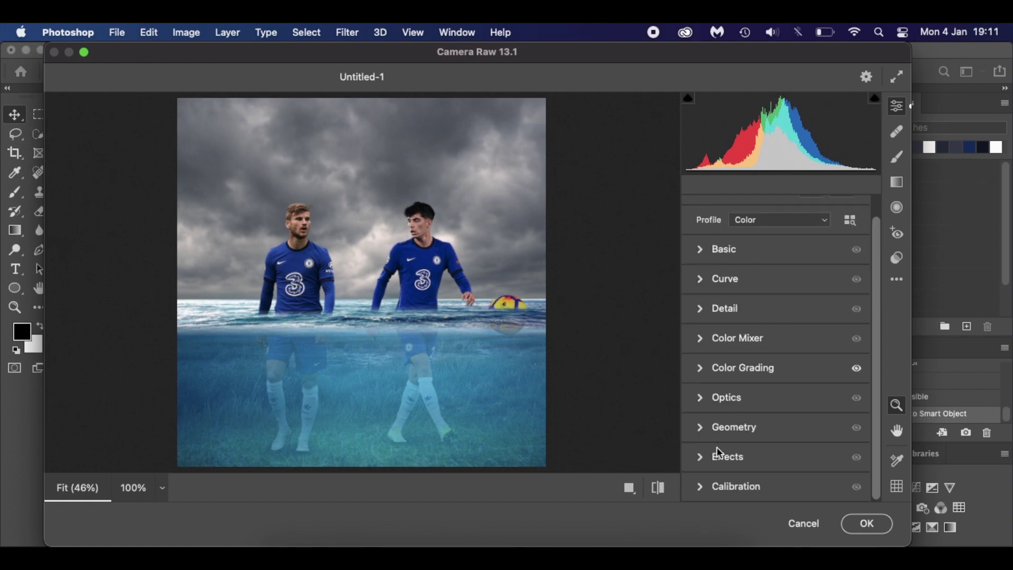
- Add a vignette of -20 in the Camera Raw effects, with midpoint 53 and roundness -26
{"action": "left_click", "coordinate": [703, 462]}
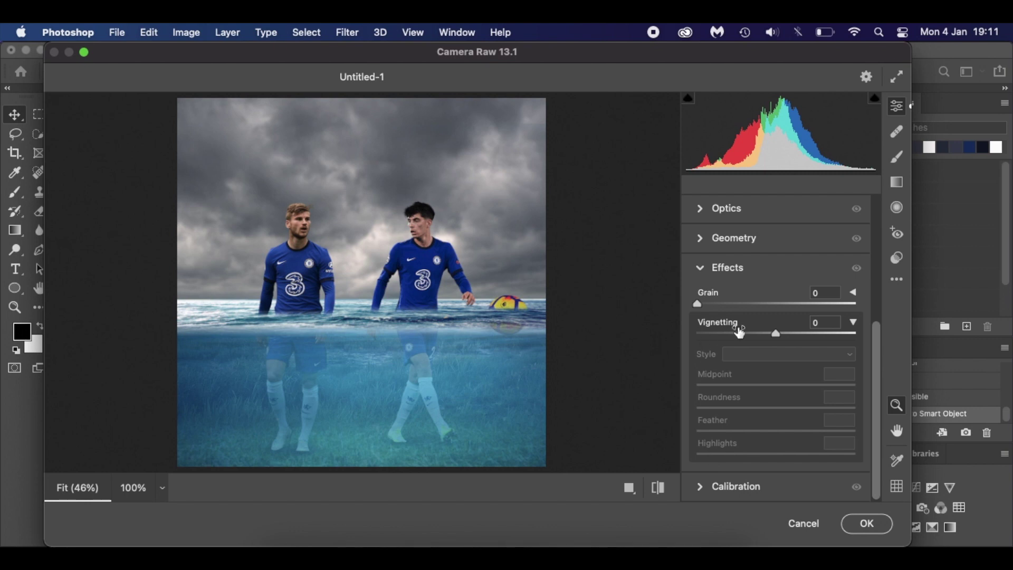
{"action": "left_click_drag", "start_coordinate": [775, 334], "coordinate": [759, 330]}
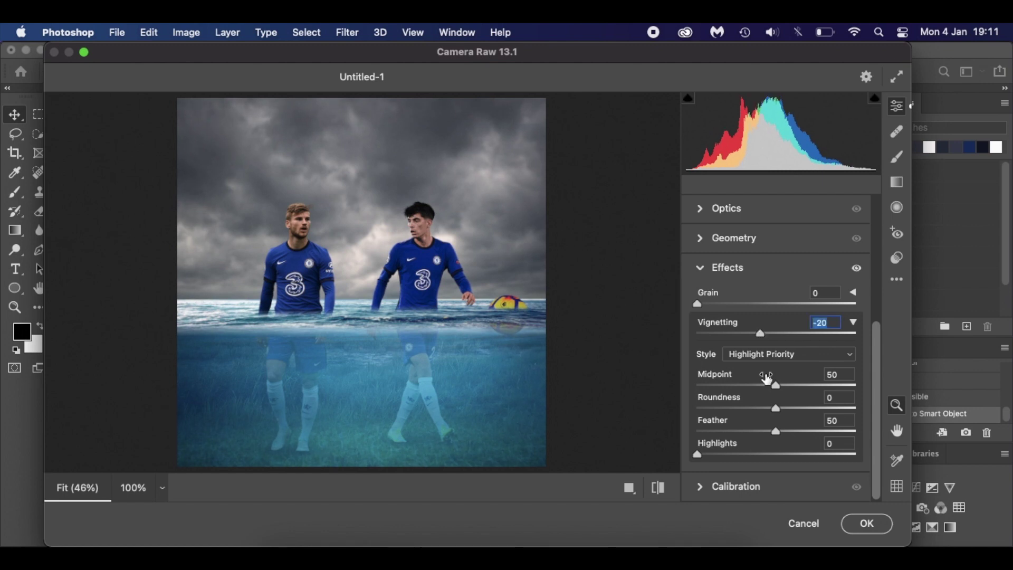
{"action": "left_click_drag", "start_coordinate": [764, 383], "coordinate": [756, 410]}
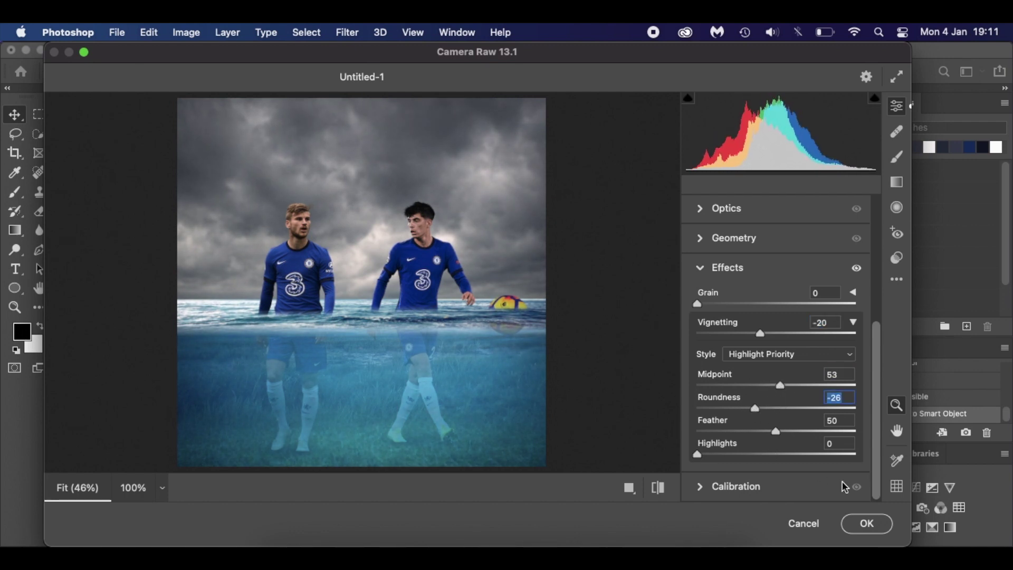
- Set the Camera Raw temperature to -4 and vibrance to +8, apply the filter, and compare Layer 2 hidden and shown
{"action": "scroll", "coordinate": [733, 348], "scroll_direction": "up", "scroll_amount": 8}
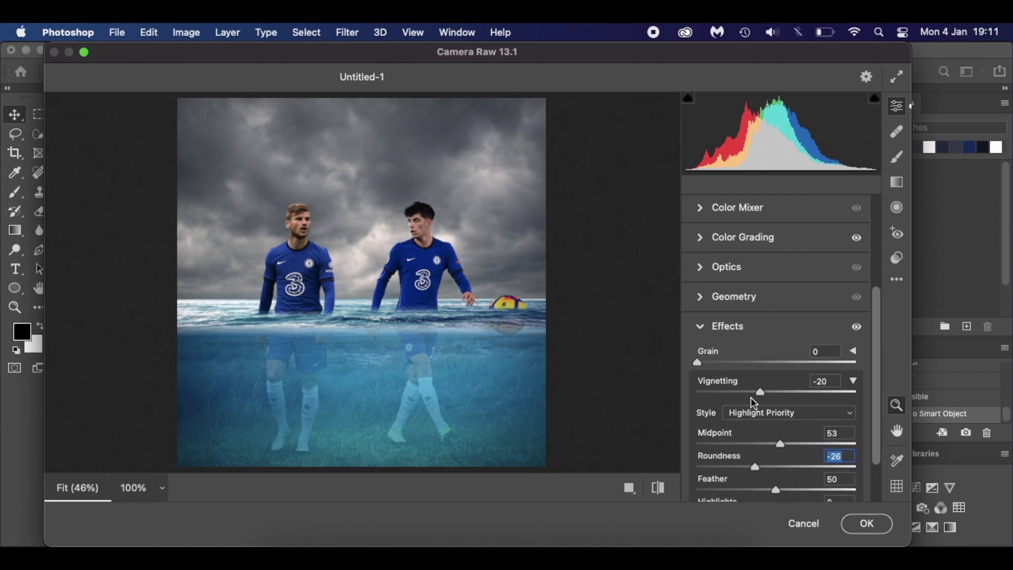
{"action": "left_click", "coordinate": [697, 268]}
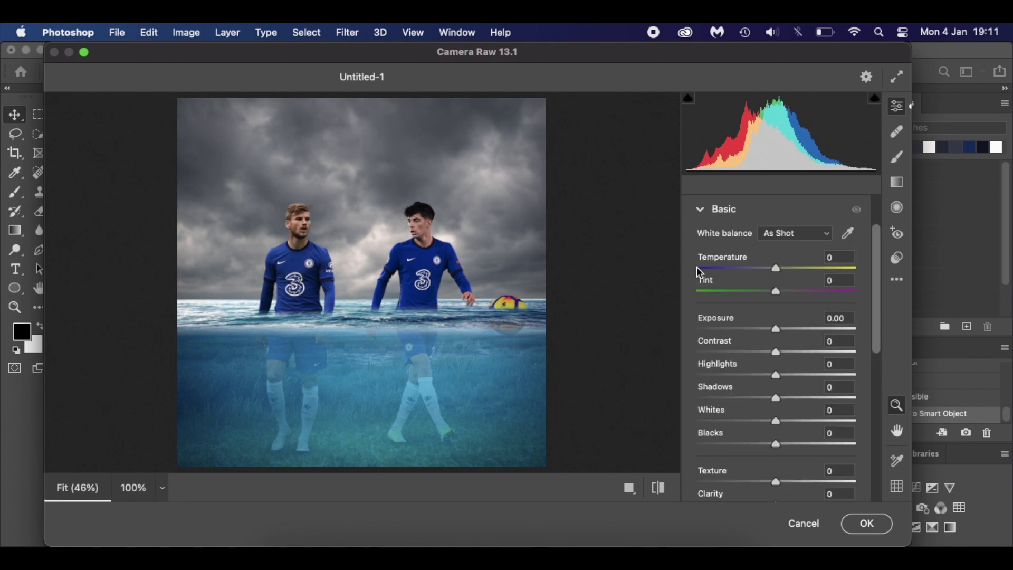
{"action": "mouse_move", "coordinate": [776, 271]}
{"action": "left_mouse_down"}
{"action": "mouse_move", "coordinate": [760, 269]}
{"action": "mouse_move", "coordinate": [771, 271]}
{"action": "left_mouse_up"}
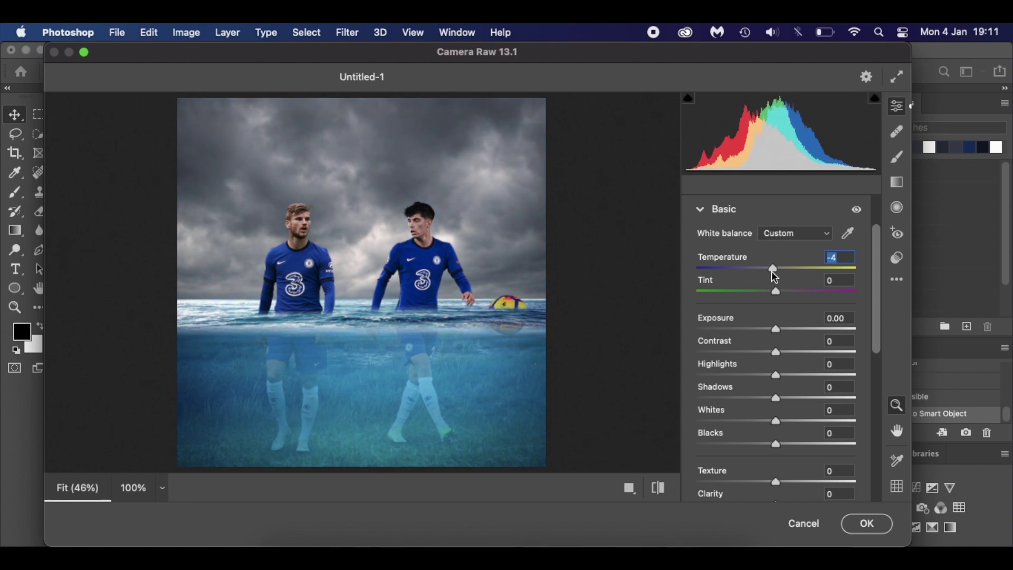
{"action": "scroll", "coordinate": [775, 401], "scroll_direction": "down", "scroll_amount": 5}
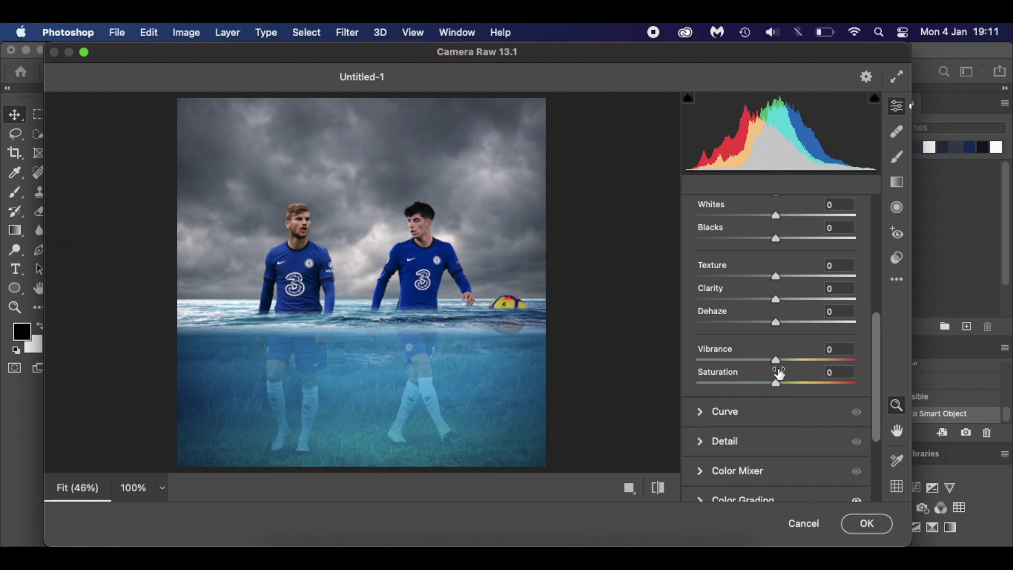
{"action": "left_click_drag", "start_coordinate": [778, 356], "coordinate": [782, 357]}
{"action": "left_click", "coordinate": [866, 522]}
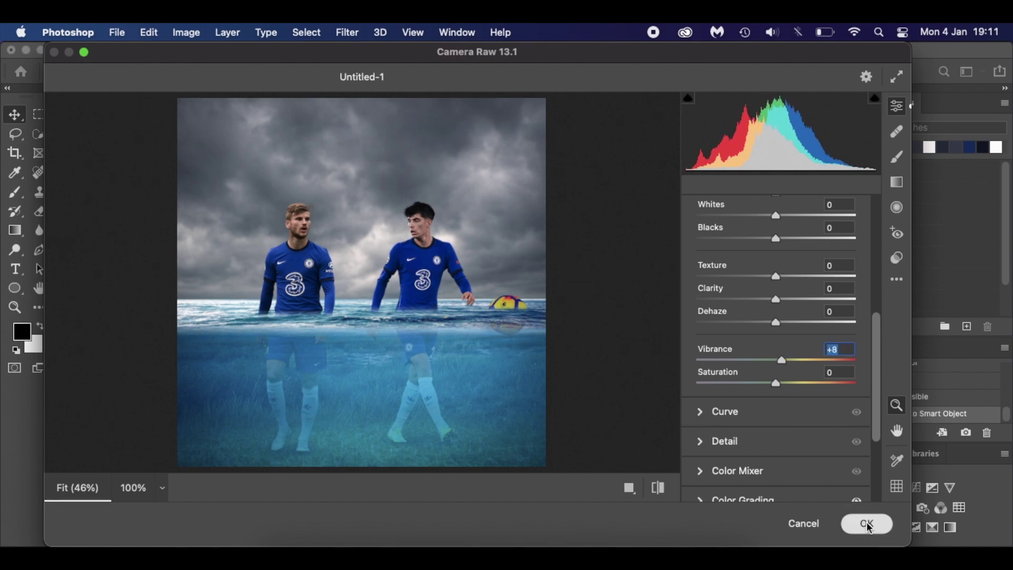
{"action": "left_click", "coordinate": [671, 197]}
{"action": "left_click", "coordinate": [672, 196]}
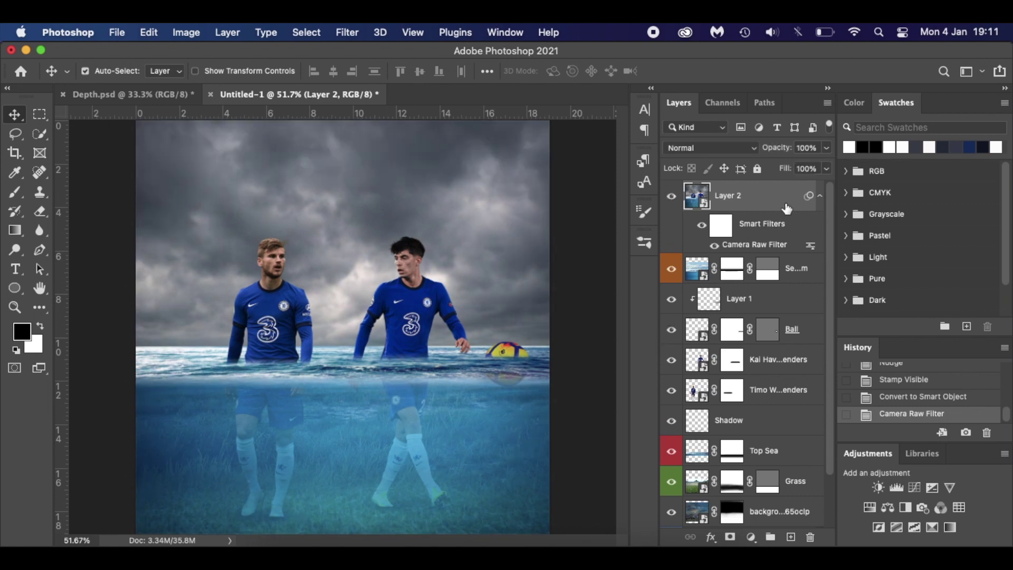
- Add a Hue/Saturation adjustment layer above Layer 2 with its default settings
{"action": "left_click", "coordinate": [751, 537]}
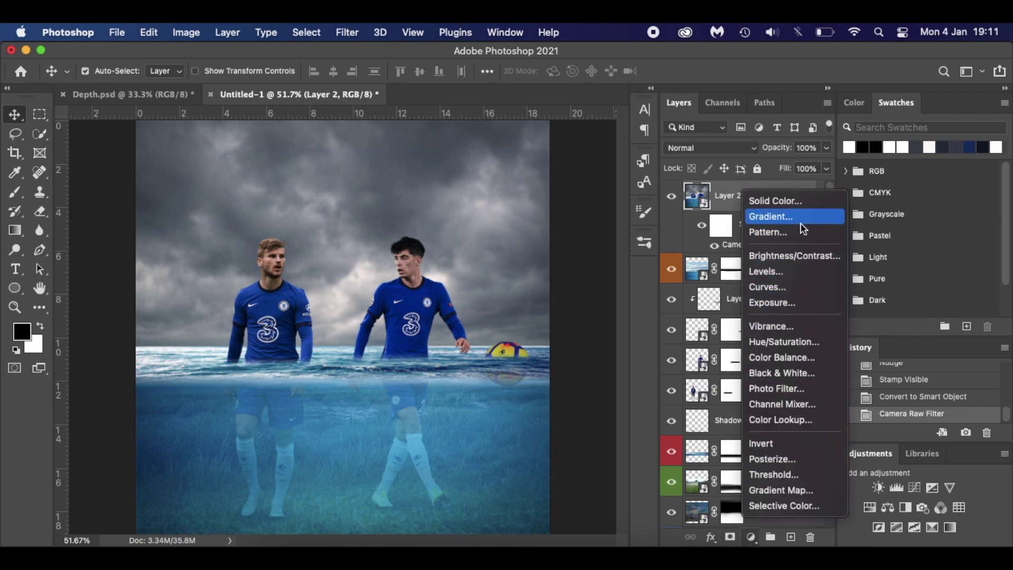
{"action": "left_click", "coordinate": [809, 343]}
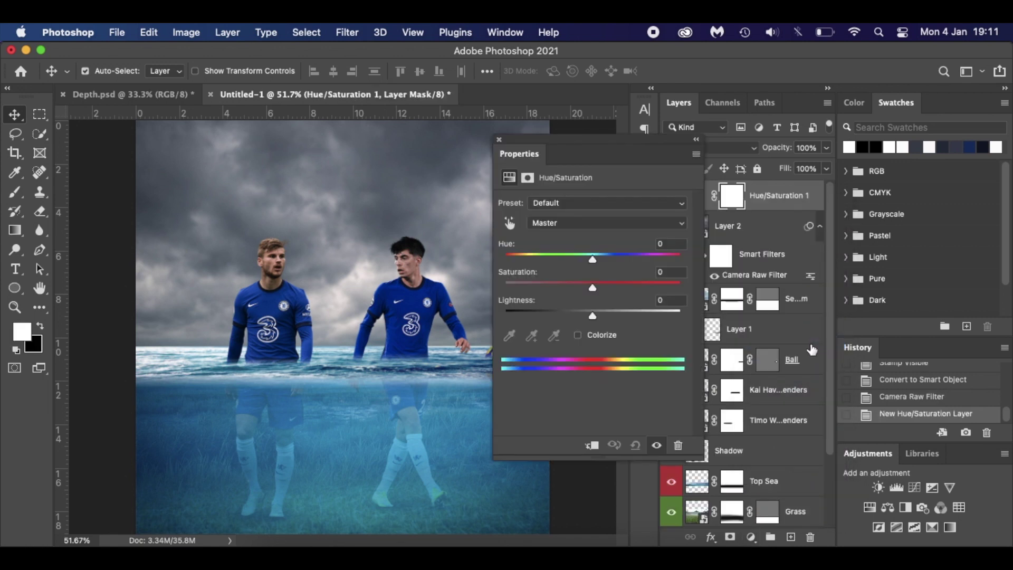
{"action": "left_click", "coordinate": [499, 140]}
- Add a Brightness/Contrast adjustment layer above the Hue/Saturation layer and set its contrast to 20
{"action": "left_click", "coordinate": [751, 536]}
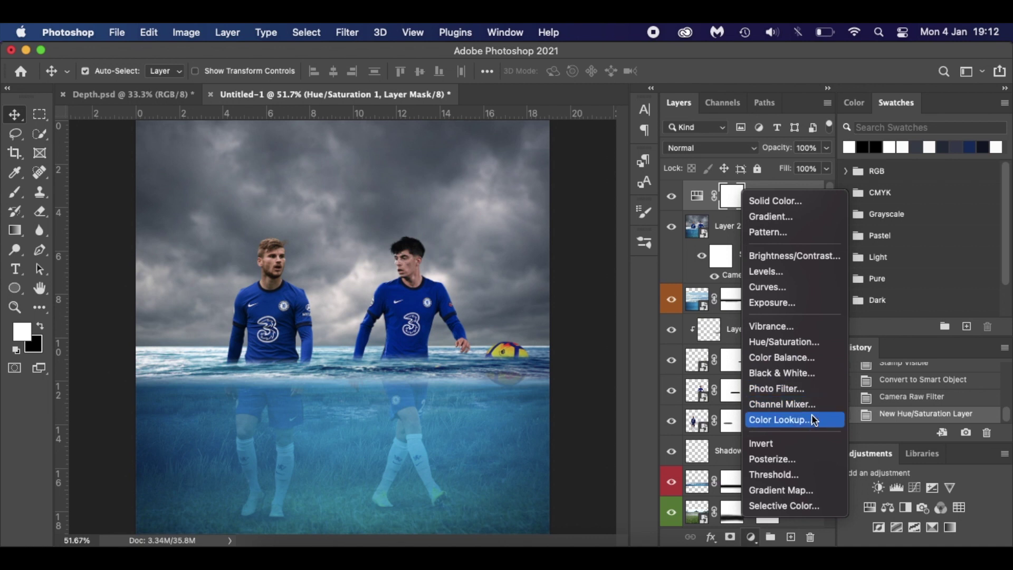
{"action": "left_click", "coordinate": [799, 258]}
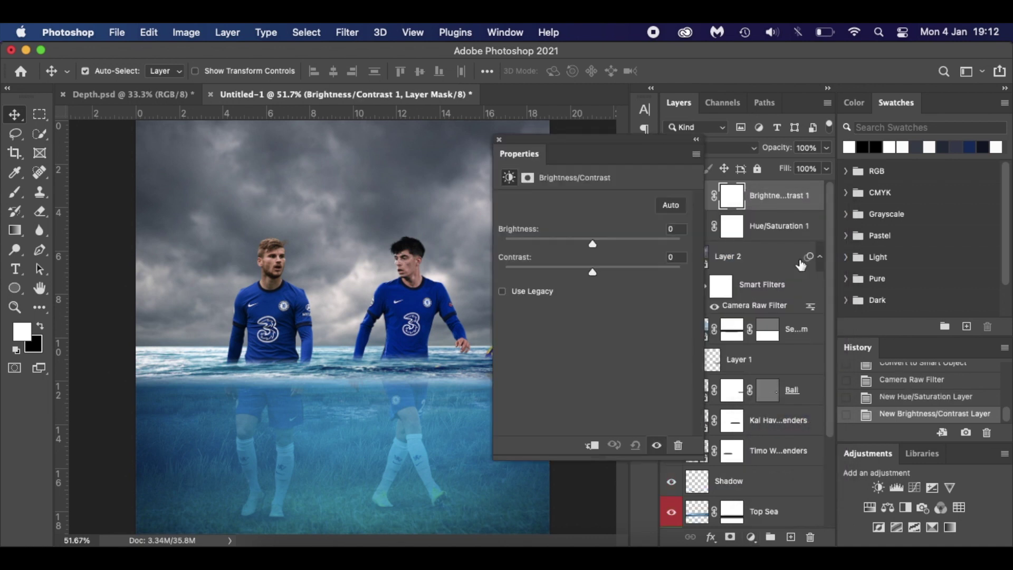
{"action": "left_click_drag", "start_coordinate": [594, 271], "coordinate": [609, 271]}
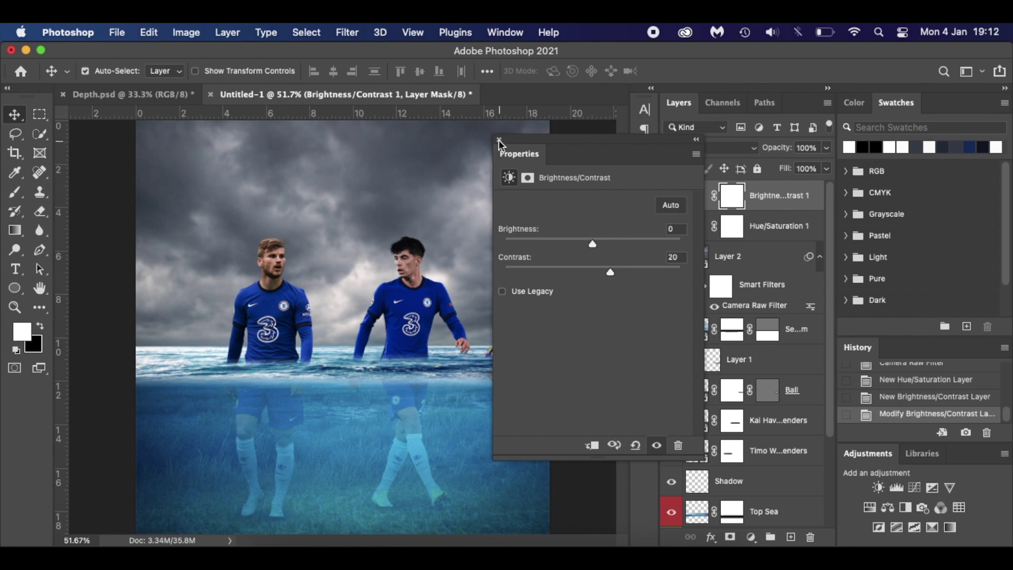
{"action": "left_click", "coordinate": [498, 140]}
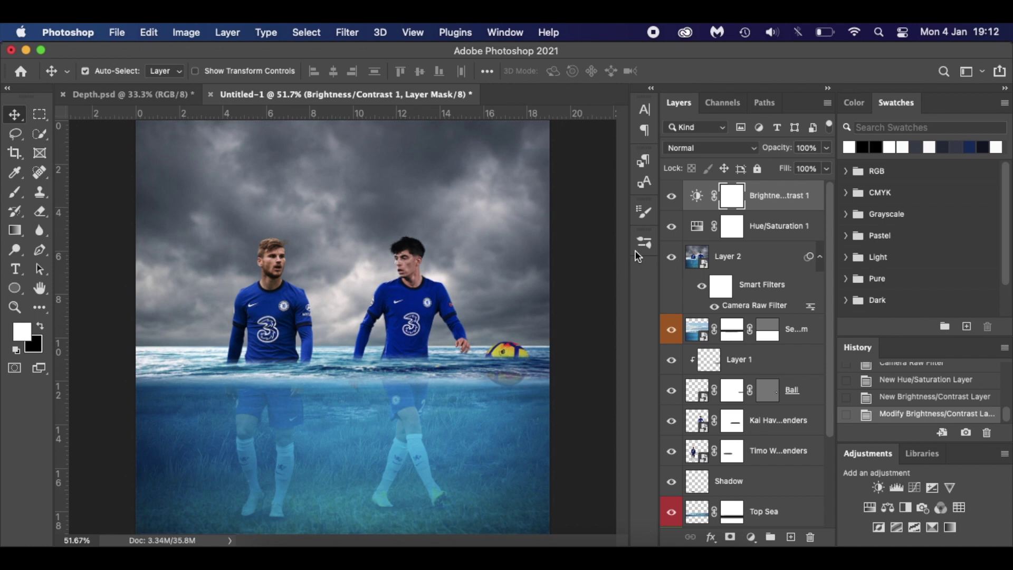
- Add a Levels adjustment layer at the top of the stack with the black input at 5 and the white input at 241
{"action": "left_click", "coordinate": [752, 537]}
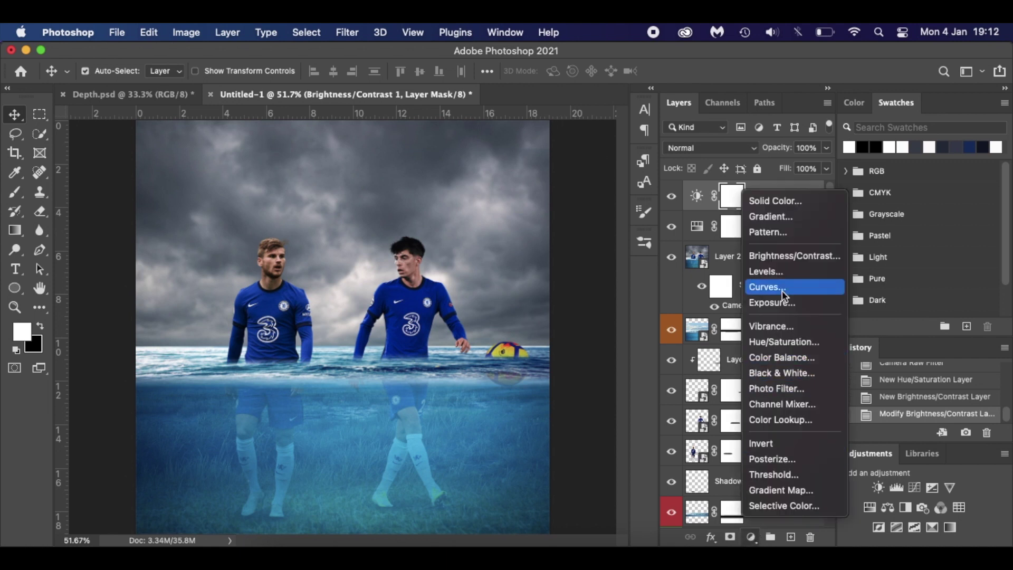
{"action": "left_click", "coordinate": [784, 271]}
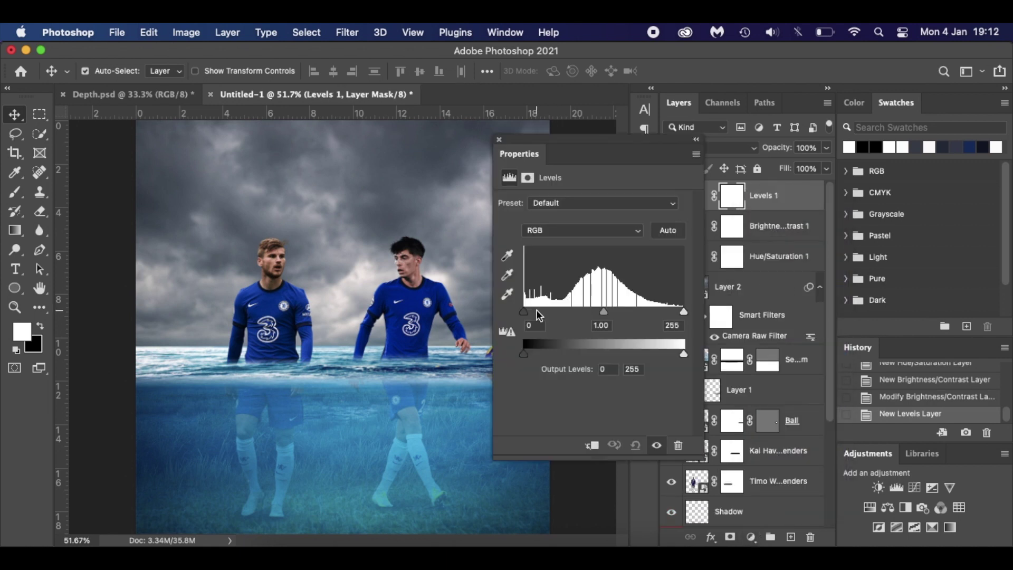
{"action": "left_click_drag", "start_coordinate": [524, 312], "coordinate": [527, 312]}
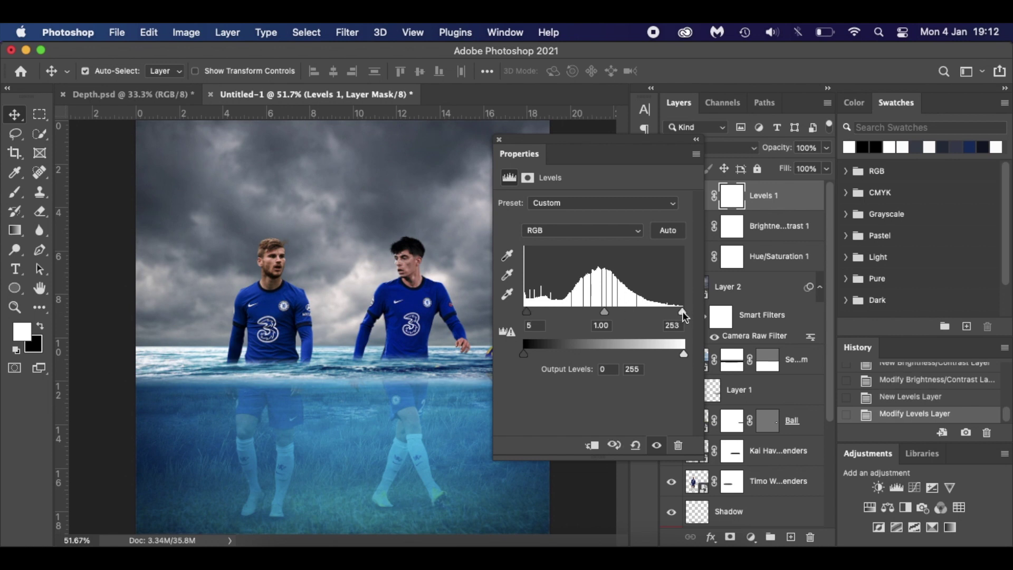
{"action": "left_click_drag", "start_coordinate": [679, 310], "coordinate": [674, 310]}
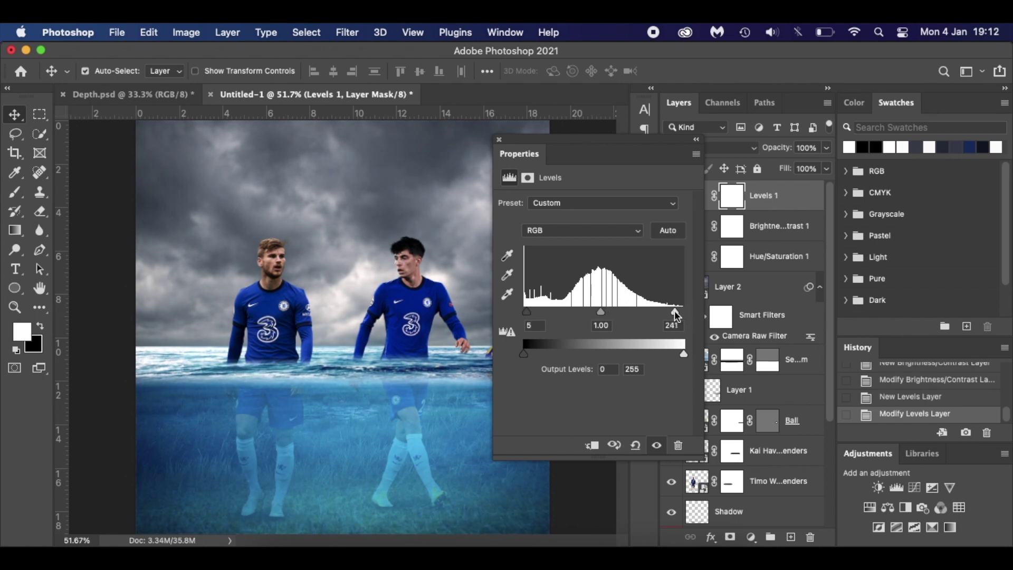
{"action": "left_click", "coordinate": [499, 139]}
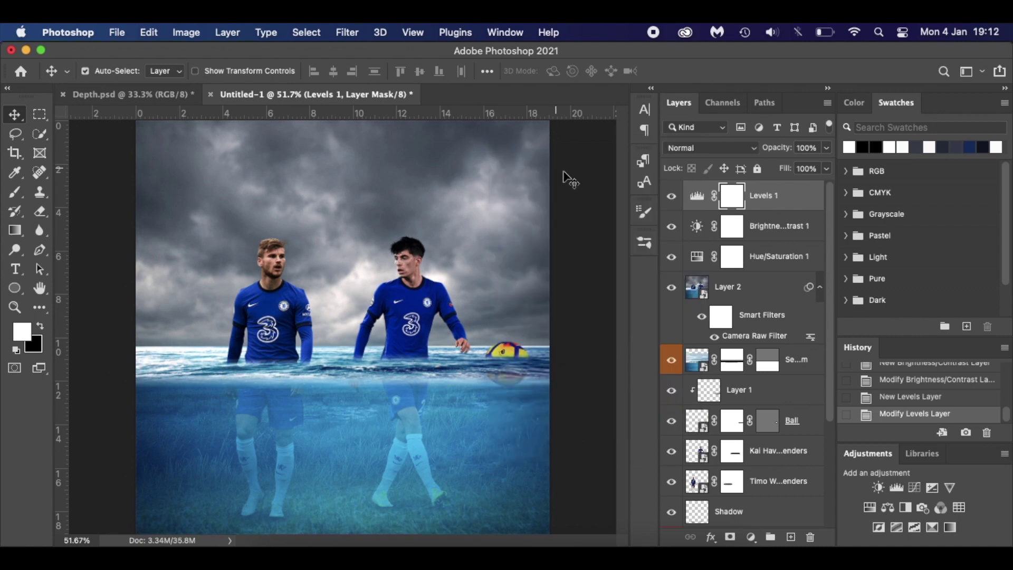
- Add a Color Lookup adjustment layer at the top using the 3Strip.look 3DLUT and set its blend mode to Lighten
{"action": "left_click", "coordinate": [750, 537]}
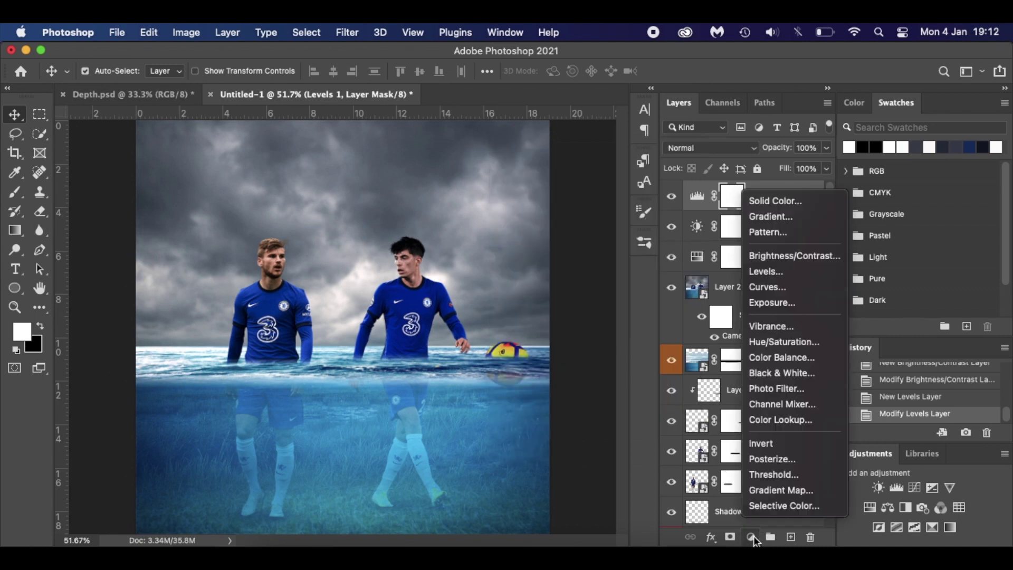
{"action": "left_click", "coordinate": [787, 418]}
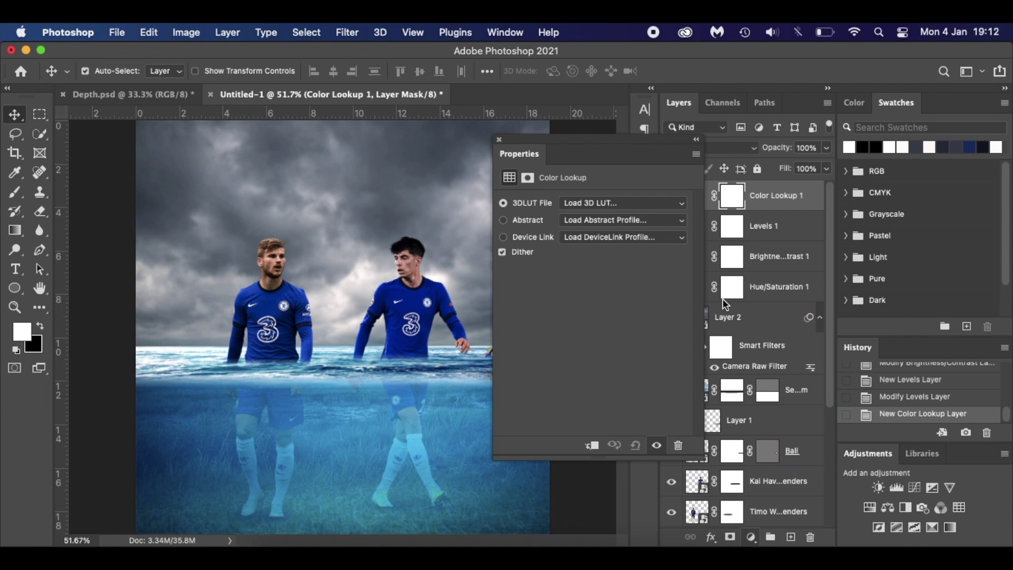
{"action": "left_click", "coordinate": [648, 205]}
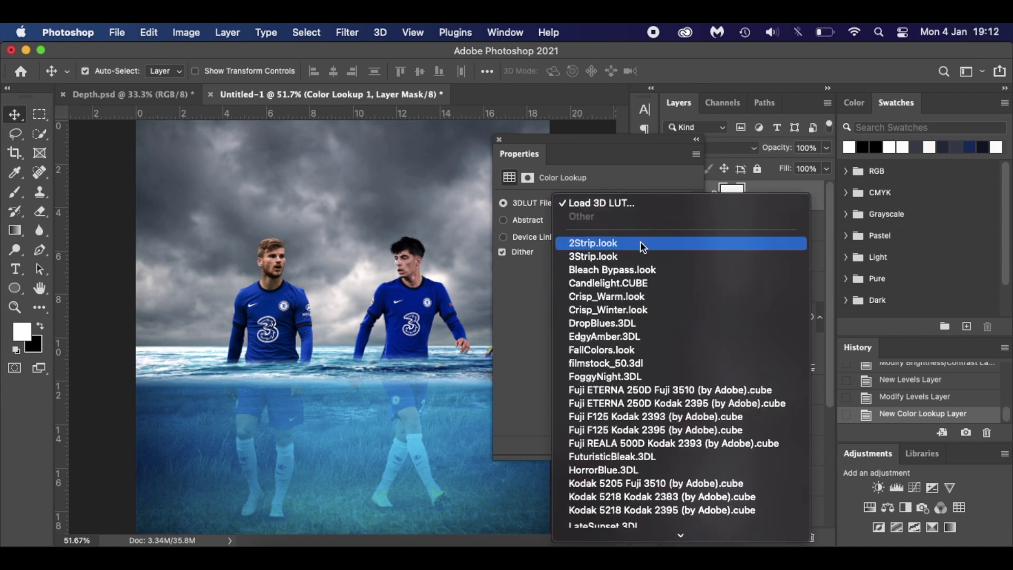
{"action": "left_click", "coordinate": [639, 254]}
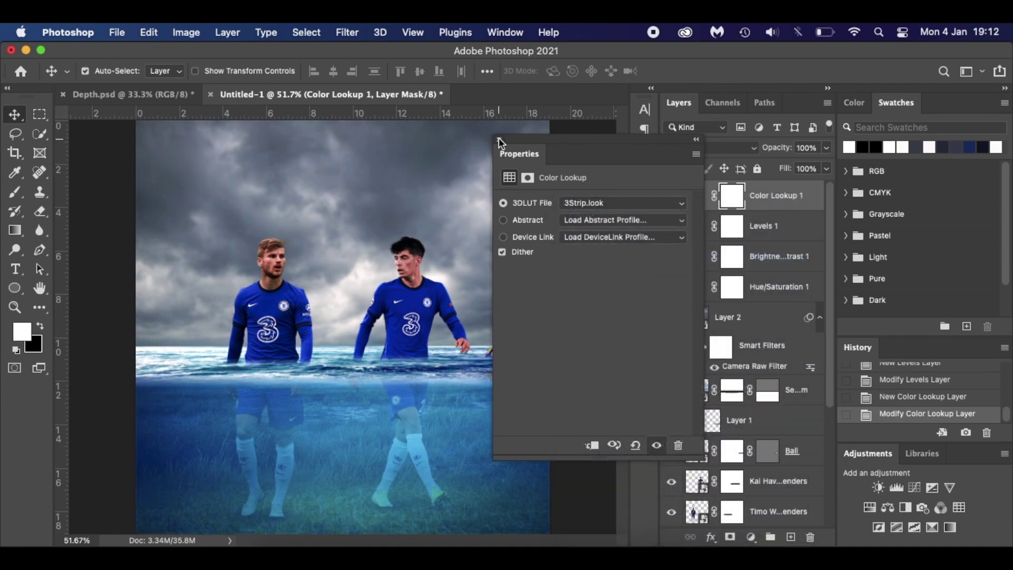
{"action": "left_click", "coordinate": [499, 139]}
{"action": "left_click", "coordinate": [707, 149]}
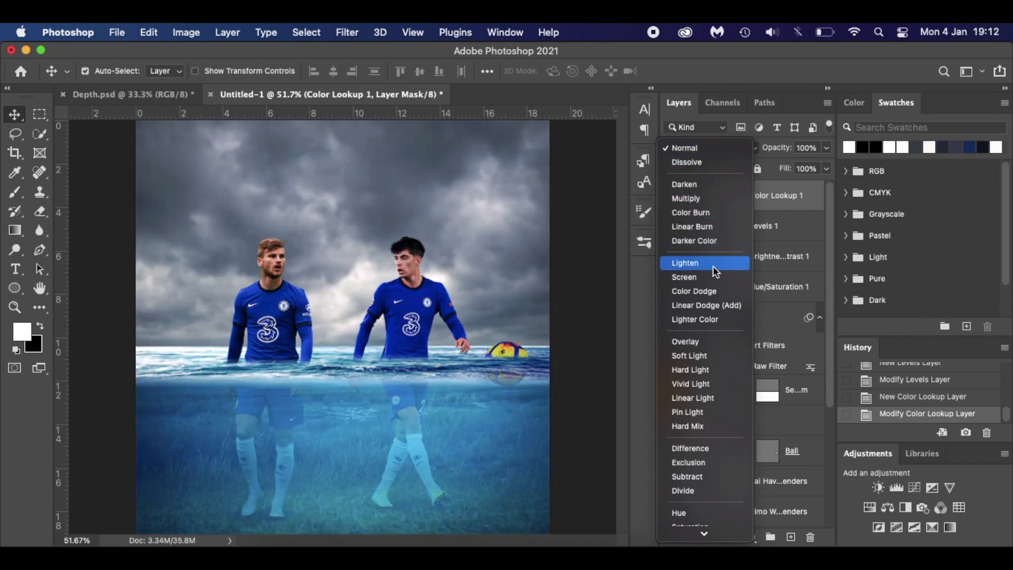
{"action": "left_click", "coordinate": [713, 266]}
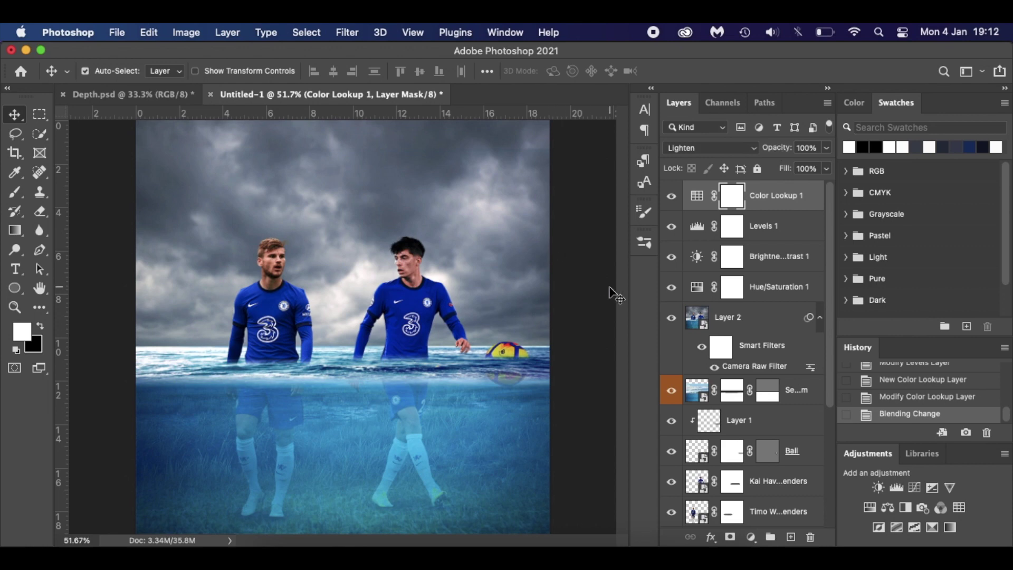
- Switch to the Depth.psd document, look through its layer stack, and hide Layer 10
{"action": "left_click", "coordinate": [129, 94]}
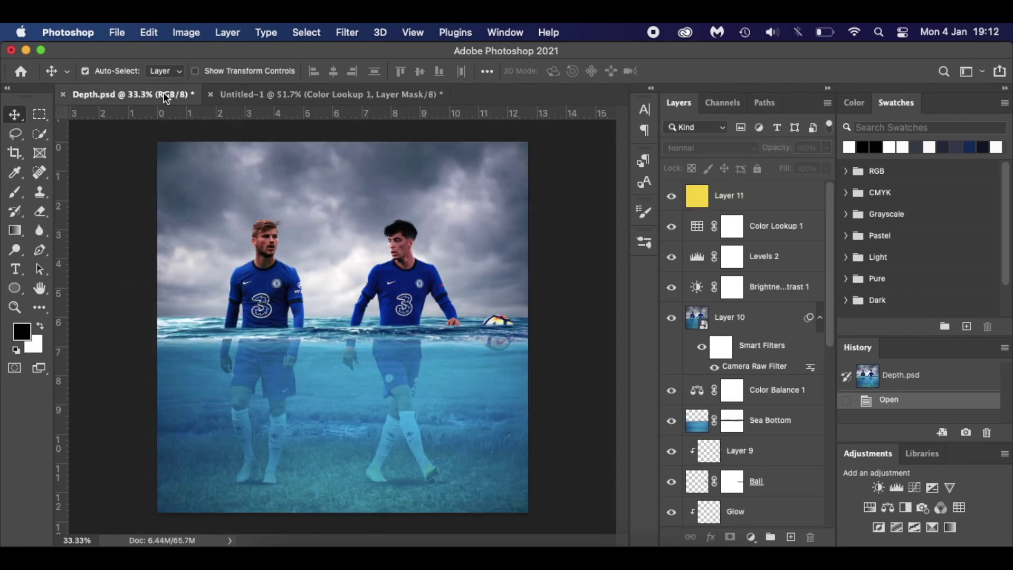
{"action": "key", "text": "super+plus"}
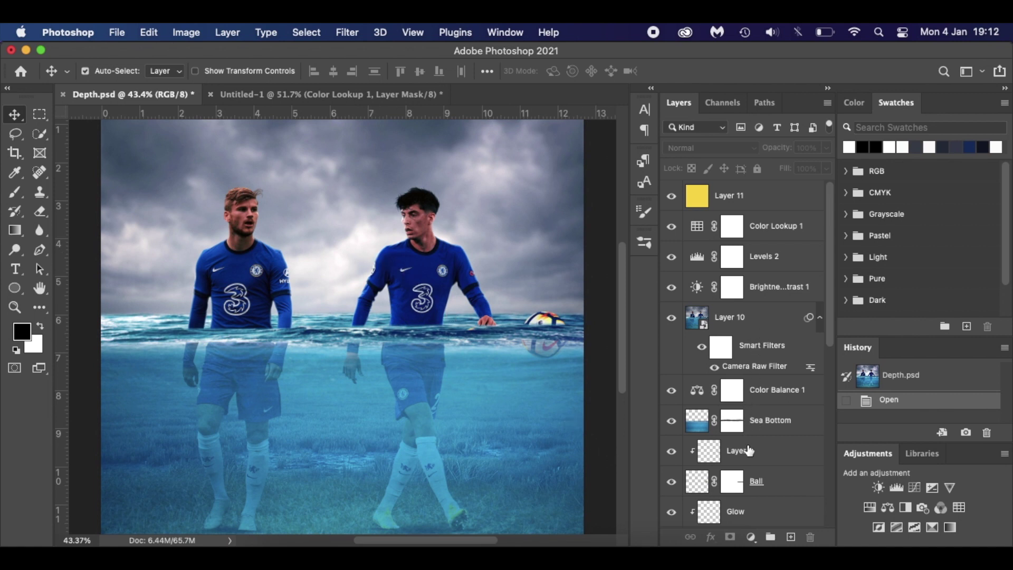
{"action": "scroll", "coordinate": [718, 354], "scroll_direction": "down", "scroll_amount": 5}
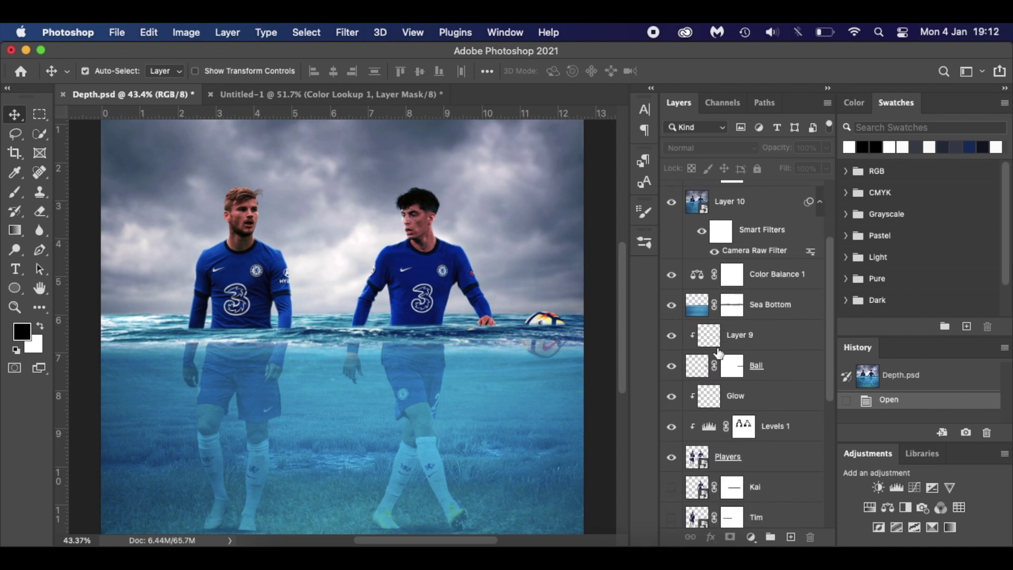
{"action": "scroll", "coordinate": [736, 302], "scroll_direction": "up", "scroll_amount": 5}
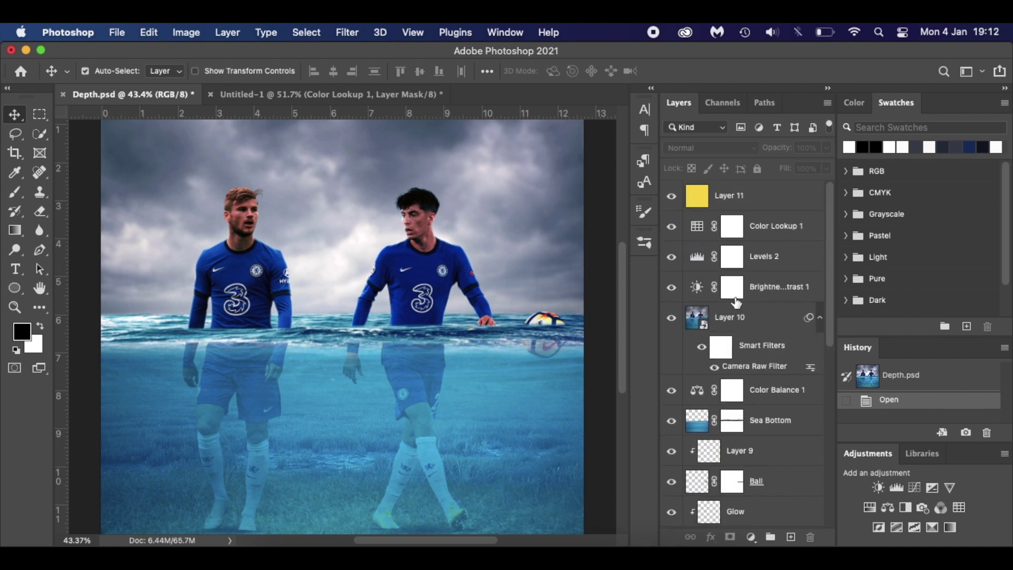
{"action": "left_click", "coordinate": [671, 318]}
- Compare the Depth.psd composite with the White Glow, Levels 1 and Glow layers each hidden and shown
{"action": "scroll", "coordinate": [775, 324], "scroll_direction": "down", "scroll_amount": 8}
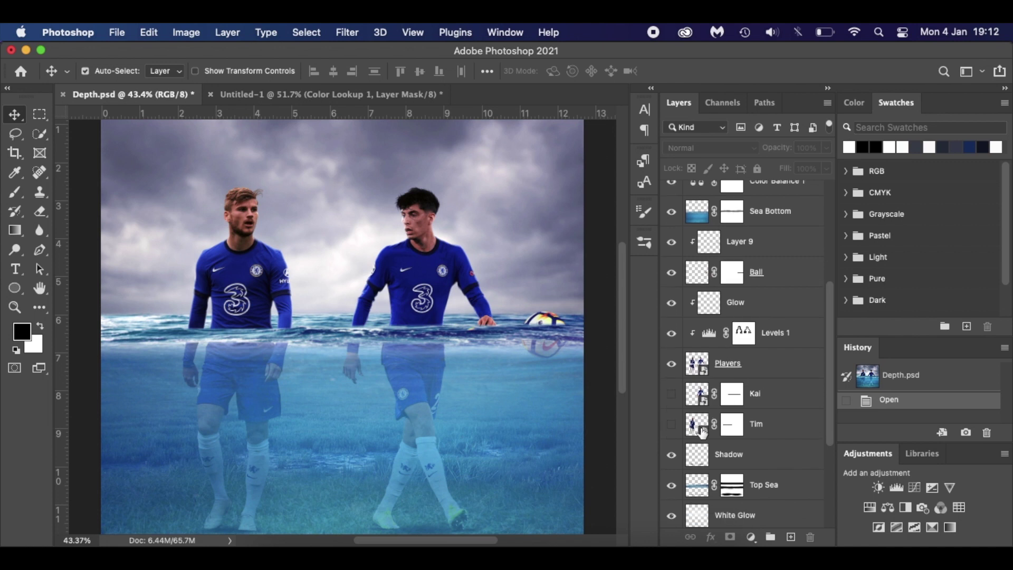
{"action": "scroll", "coordinate": [686, 422], "scroll_direction": "down", "scroll_amount": 2}
{"action": "left_click", "coordinate": [673, 472]}
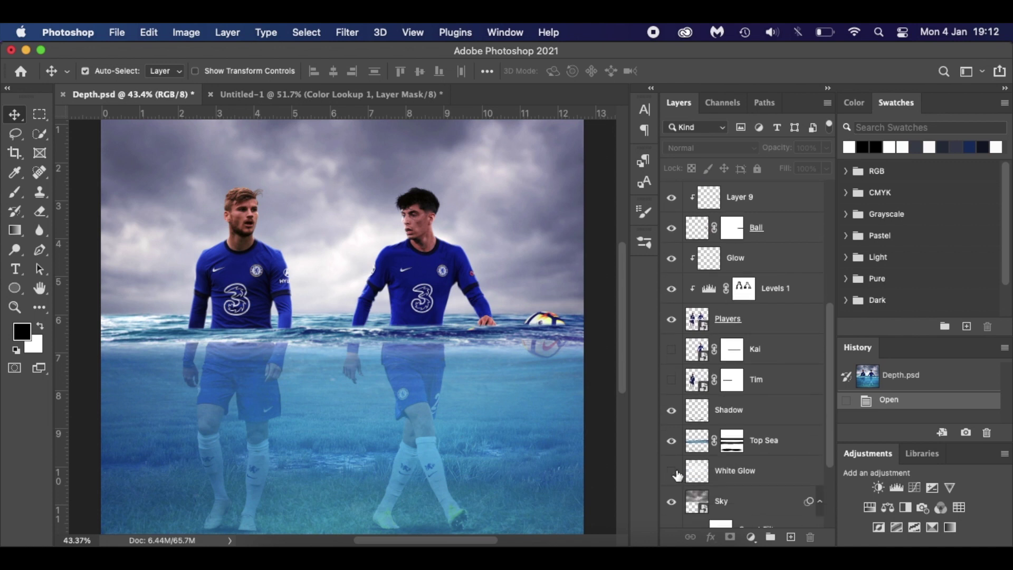
{"action": "left_click", "coordinate": [673, 473]}
{"action": "left_click", "coordinate": [671, 289]}
{"action": "left_click", "coordinate": [672, 289]}
{"action": "left_click", "coordinate": [671, 259]}
{"action": "left_click", "coordinate": [671, 259]}
{"action": "scroll", "coordinate": [673, 259], "scroll_direction": "up", "scroll_amount": 10}
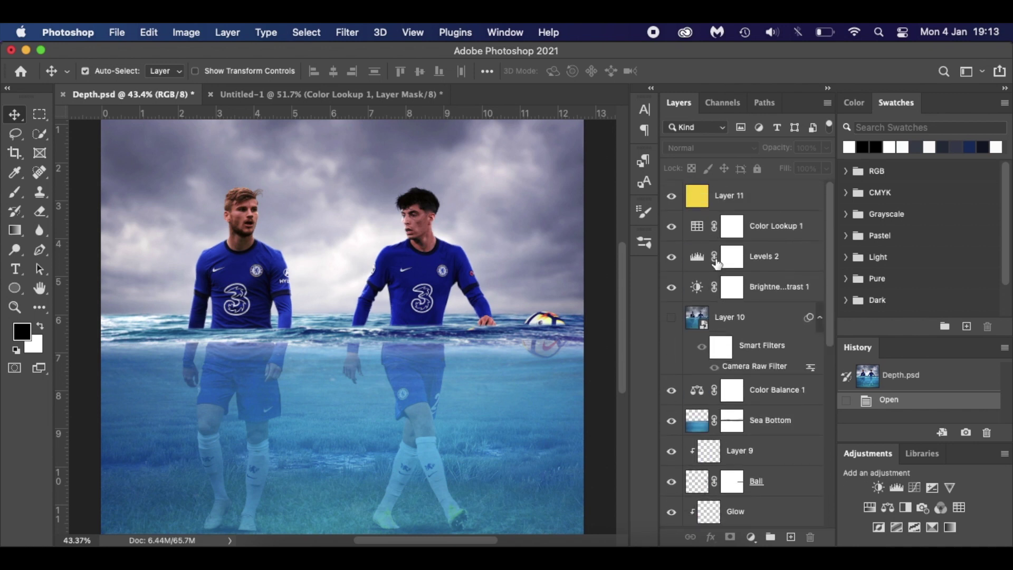
- Select the yellow Layer 11 at the top of Depth.psd and compare the image with it hidden and shown
{"action": "left_click", "coordinate": [787, 200]}
{"action": "left_click", "coordinate": [672, 197]}
{"action": "left_click", "coordinate": [672, 200]}
- Compare the Untitled-1 composite with the Depth.psd original by switching between the two documents
{"action": "left_click", "coordinate": [411, 95]}
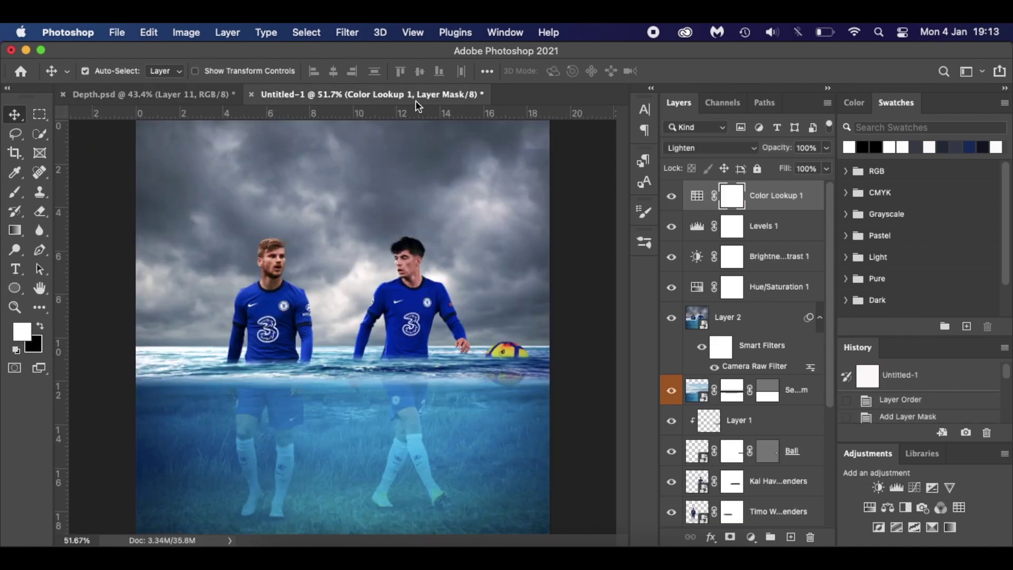
{"action": "left_click", "coordinate": [210, 96]}
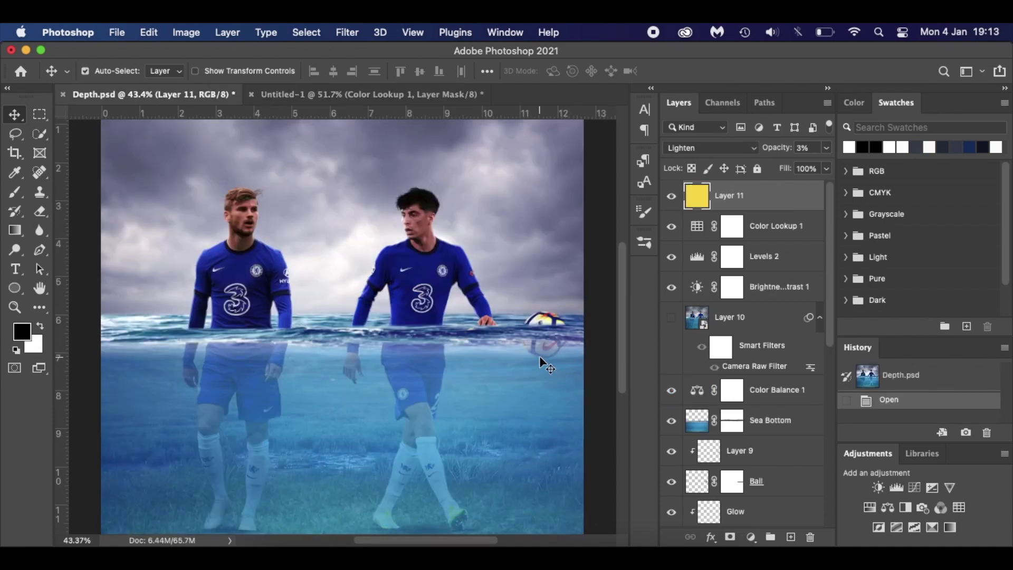
{"action": "scroll", "coordinate": [537, 356], "scroll_direction": "down", "scroll_amount": 2}
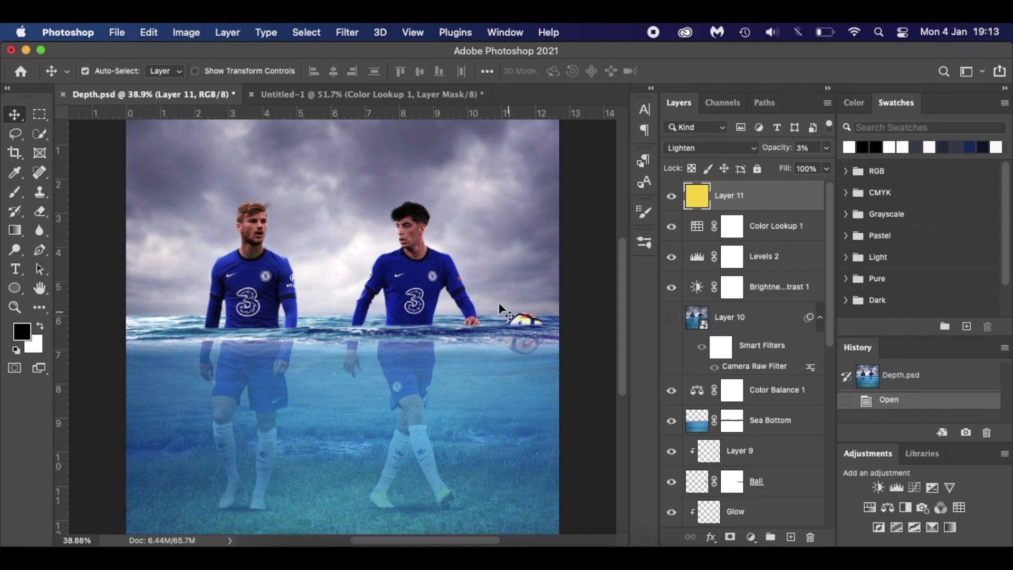
{"action": "left_click", "coordinate": [369, 95]}
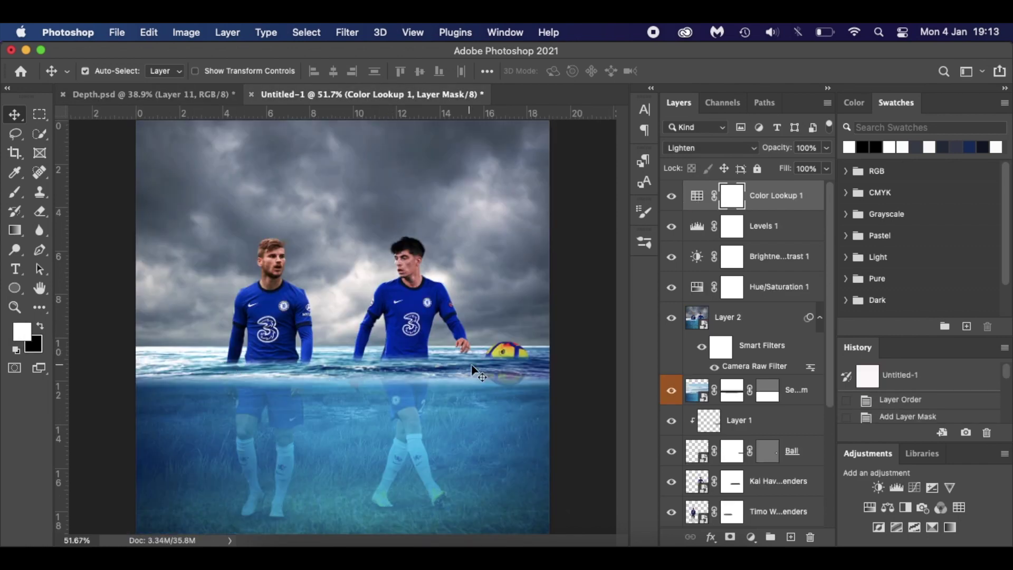
{"action": "left_click", "coordinate": [194, 95]}
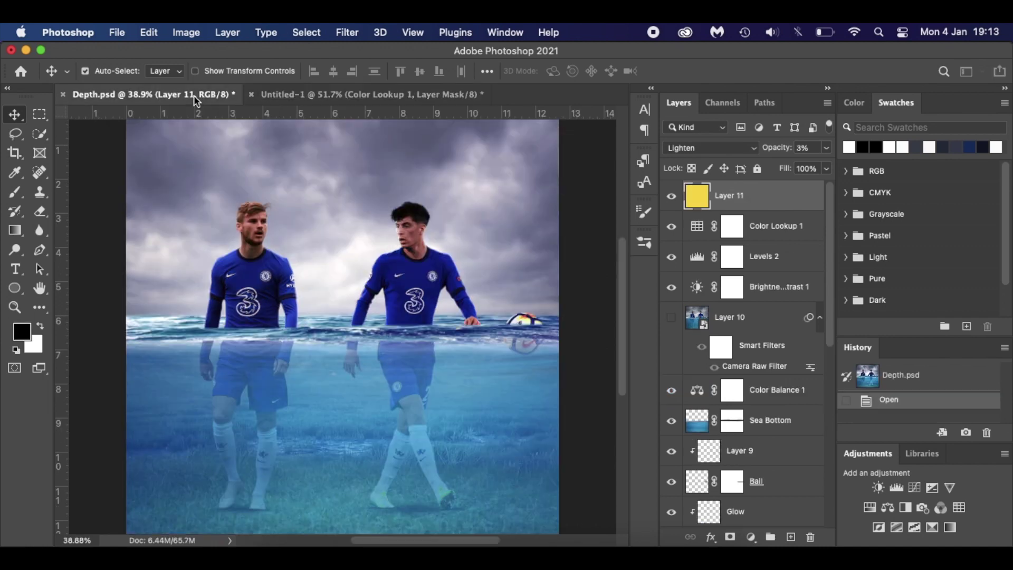